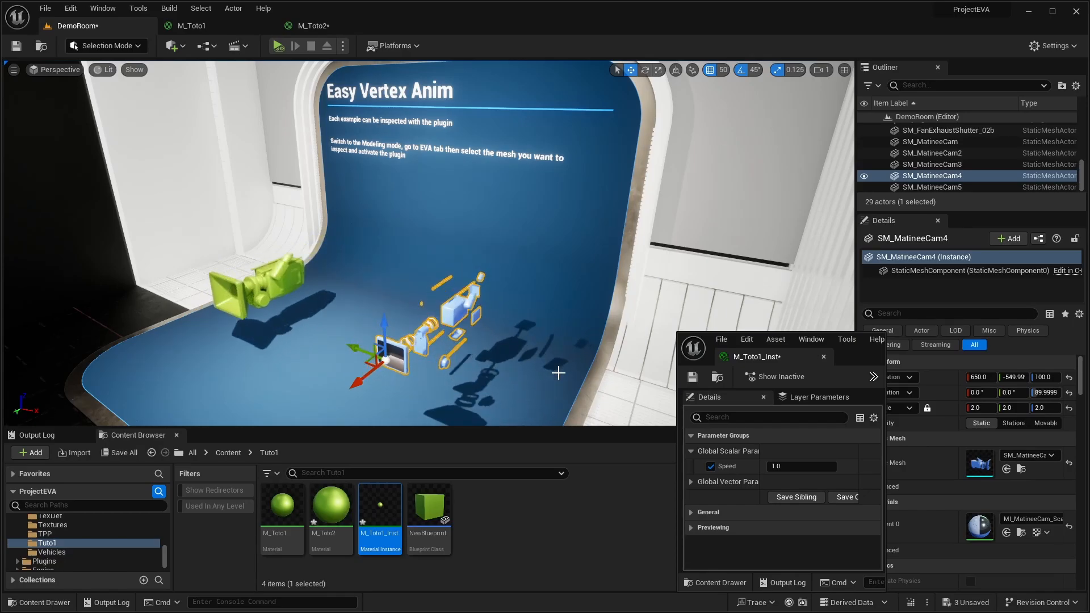
- Examine the animated green and blue camera meshes on the Easy Vertex Anim stage from several angles
{"action": "left_click", "coordinate": [253, 287]}
{"action": "left_click", "coordinate": [254, 286]}
{"action": "key", "text": "f"}
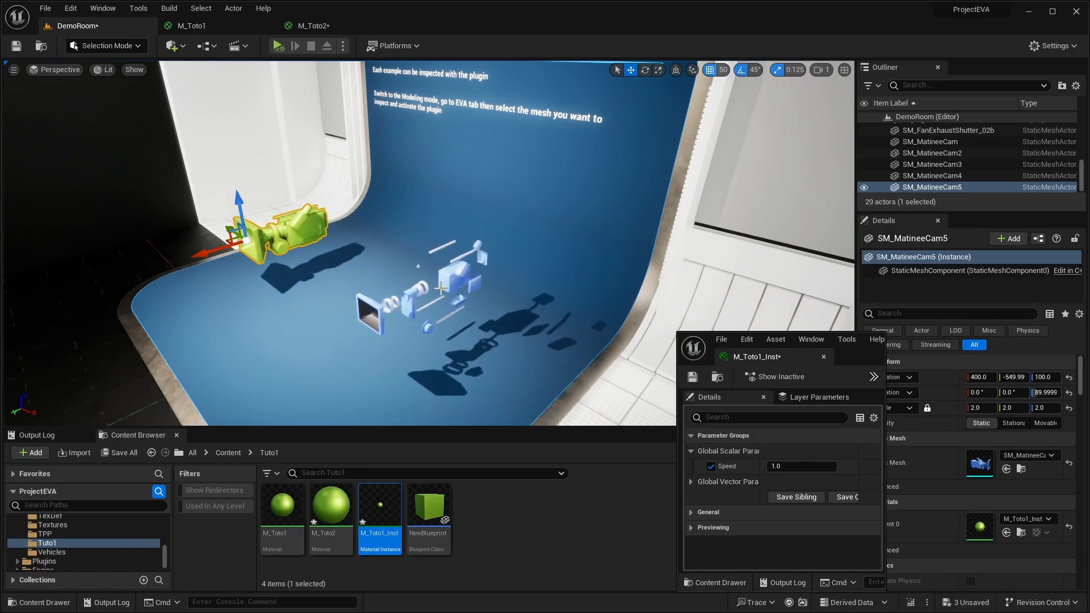
{"action": "right_click_drag", "start_coordinate": [426, 244], "coordinate": [642, 241]}
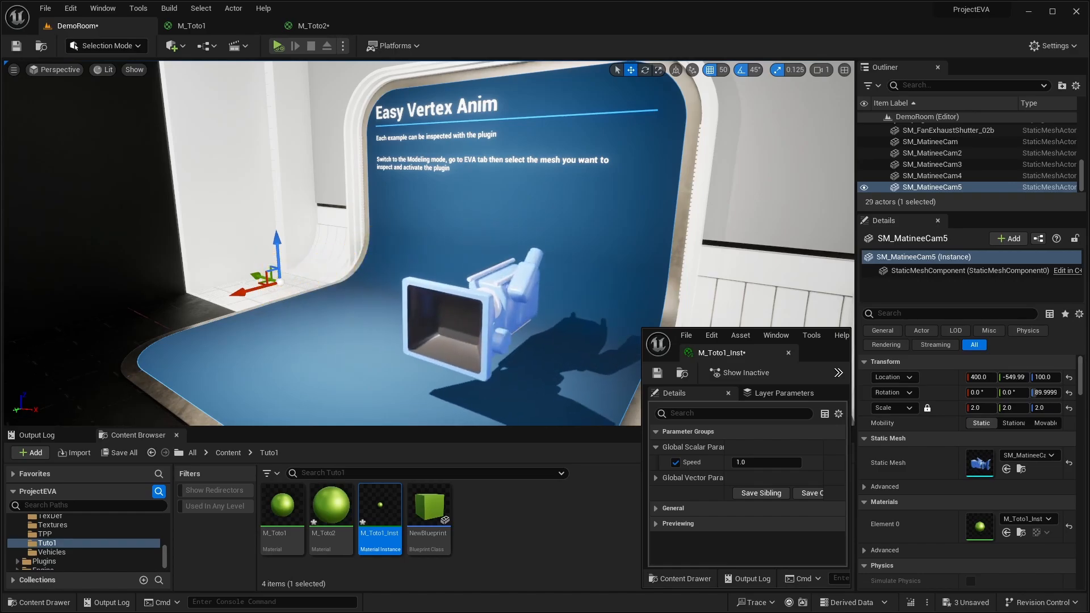
{"action": "left_click", "coordinate": [467, 314]}
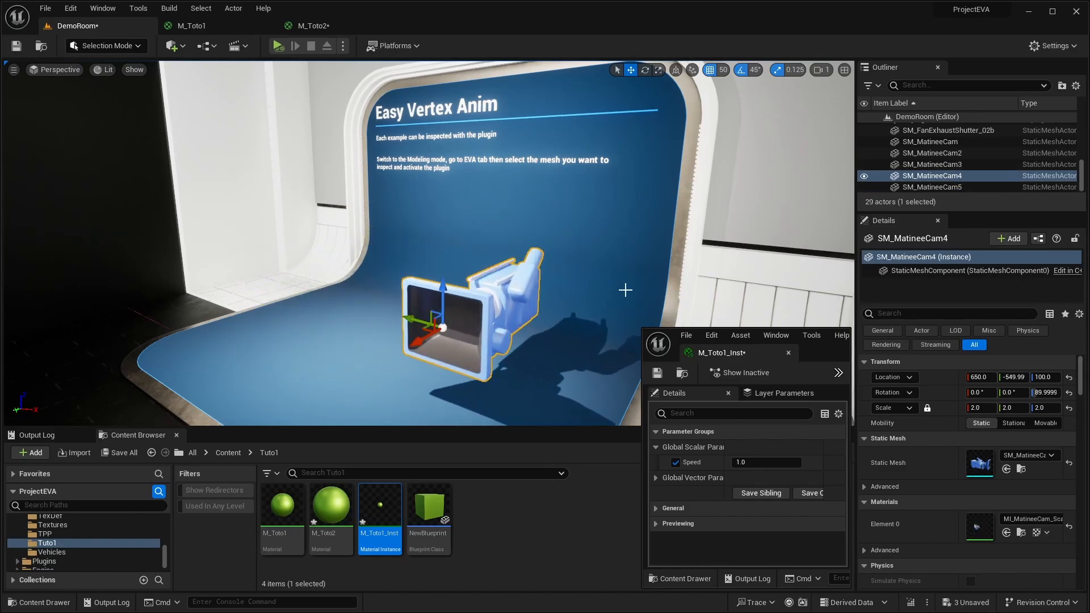
{"action": "right_click_drag", "start_coordinate": [658, 288], "coordinate": [638, 288]}
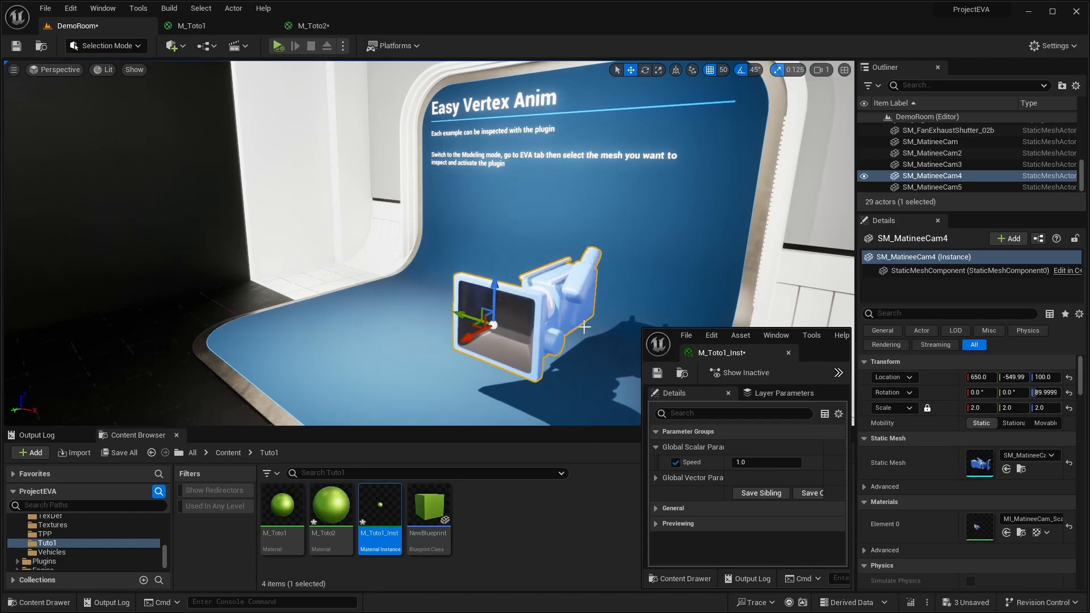
{"action": "right_click_drag", "start_coordinate": [624, 301], "coordinate": [583, 314]}
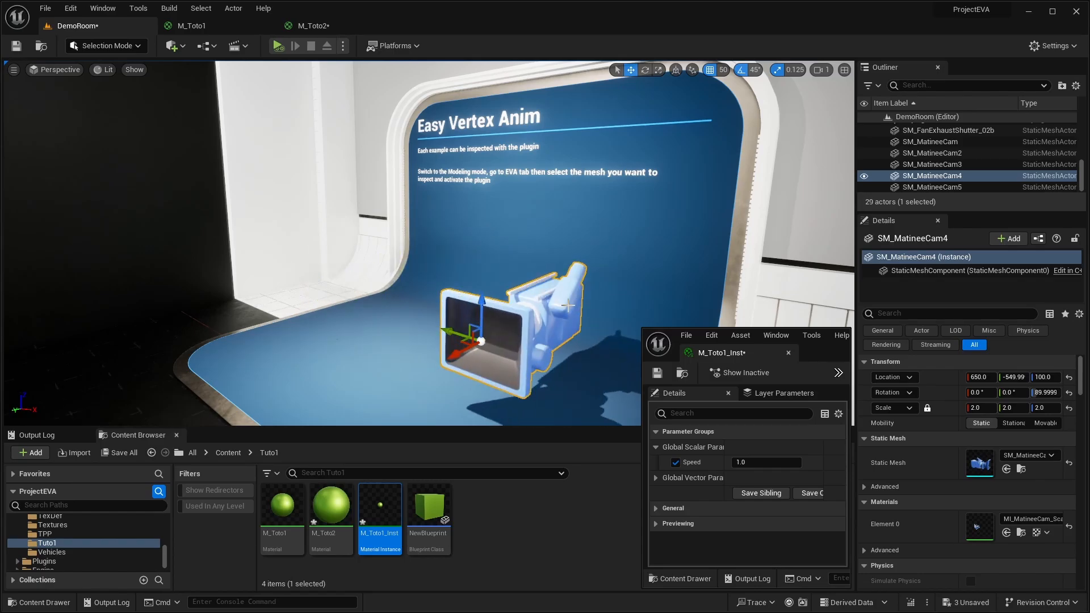
{"action": "mouse_move", "coordinate": [631, 302]}
{"action": "right_mouse_down"}
{"action": "mouse_move", "coordinate": [654, 288]}
{"action": "mouse_move", "coordinate": [637, 299]}
{"action": "mouse_move", "coordinate": [643, 294]}
{"action": "right_mouse_up"}
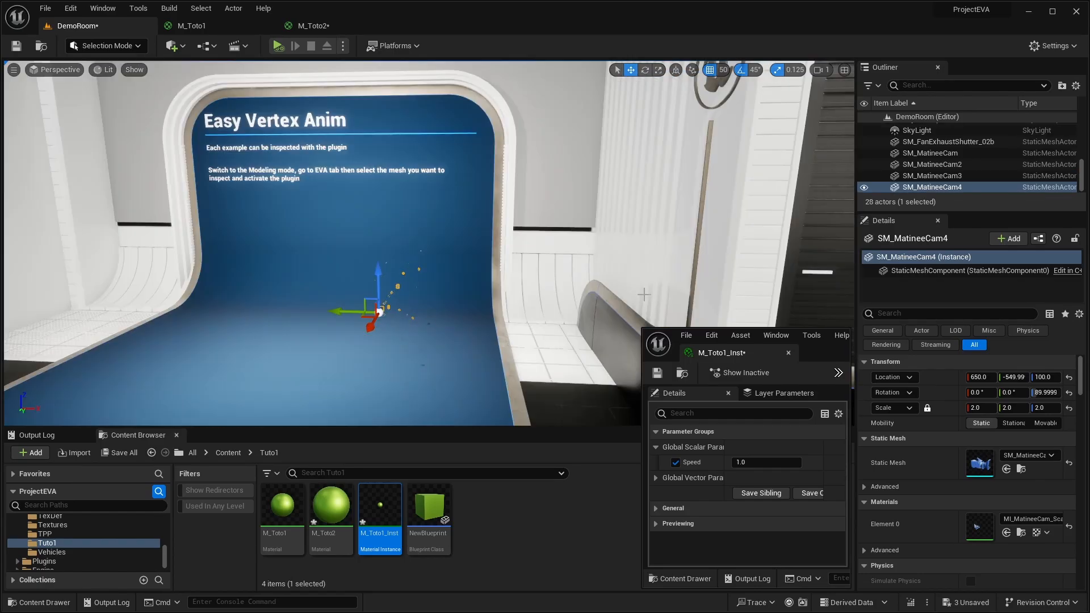
- Replace the green camera with a copy of SM_MatineeCam4 at X 400 and assign M_Toto1_Inst as the copy's material
{"action": "mouse_move", "coordinate": [450, 294]}
{"action": "right_mouse_down"}
{"action": "mouse_move", "coordinate": [464, 303]}
{"action": "mouse_move", "coordinate": [451, 294]}
{"action": "right_mouse_up"}
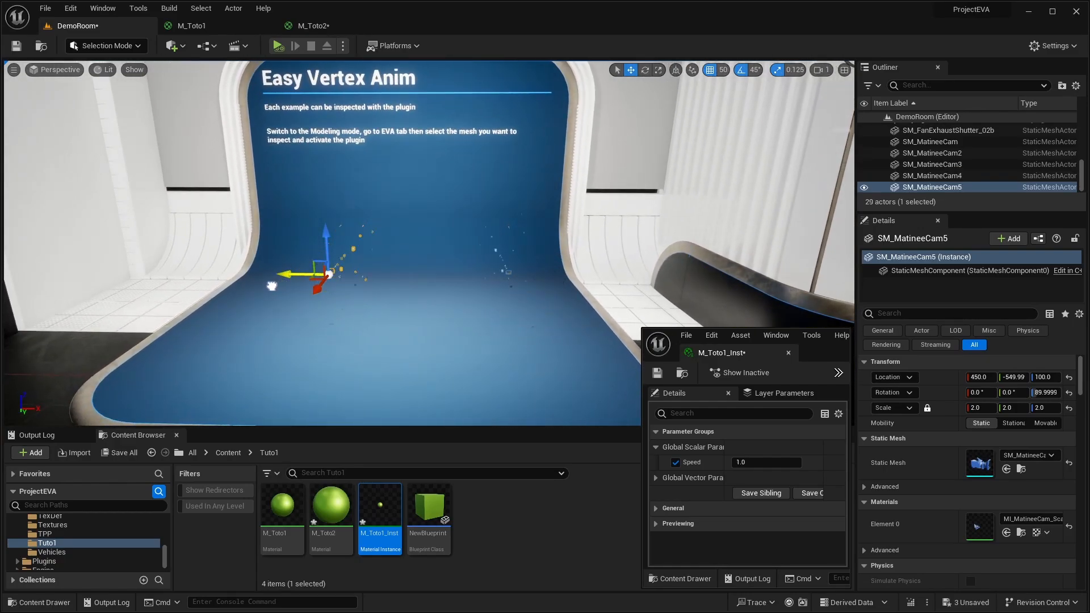
{"action": "left_click_drag", "start_coordinate": [272, 286], "coordinate": [259, 288]}
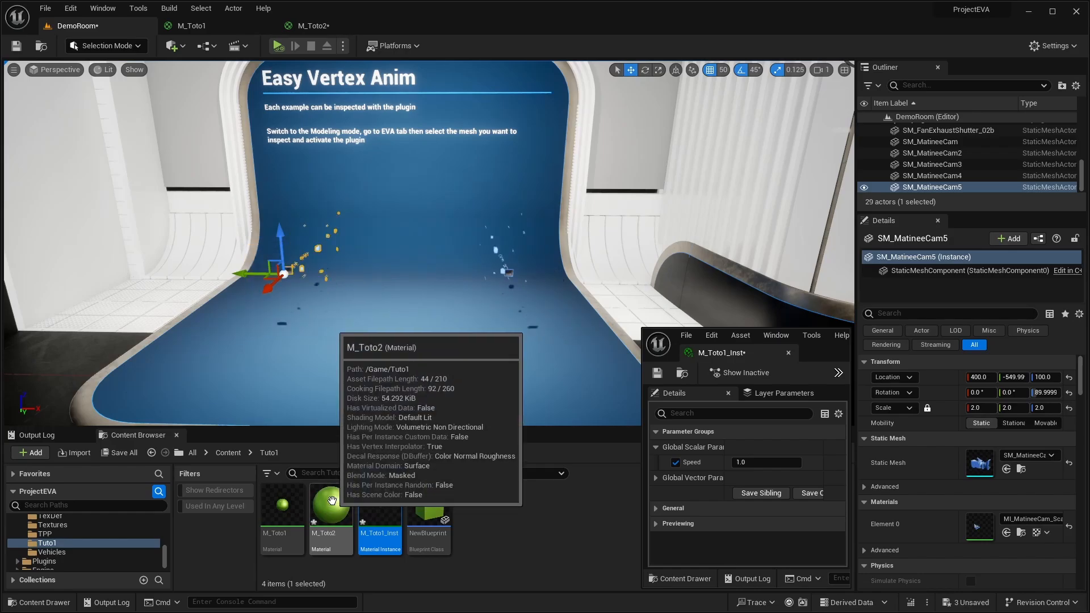
{"action": "right_click_drag", "start_coordinate": [360, 344], "coordinate": [313, 365]}
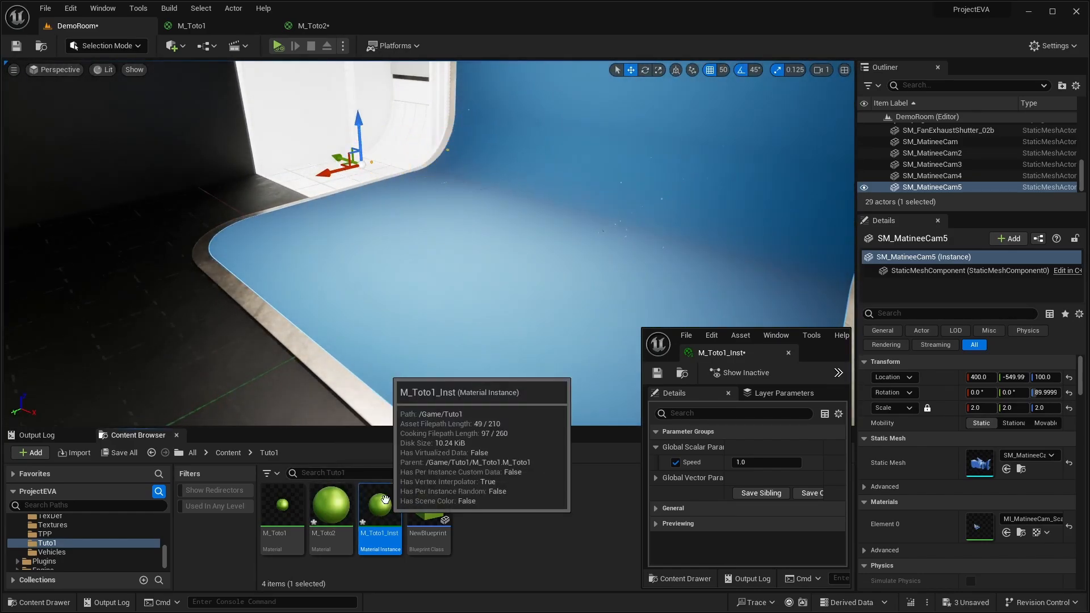
{"action": "left_click_drag", "start_coordinate": [385, 500], "coordinate": [979, 526]}
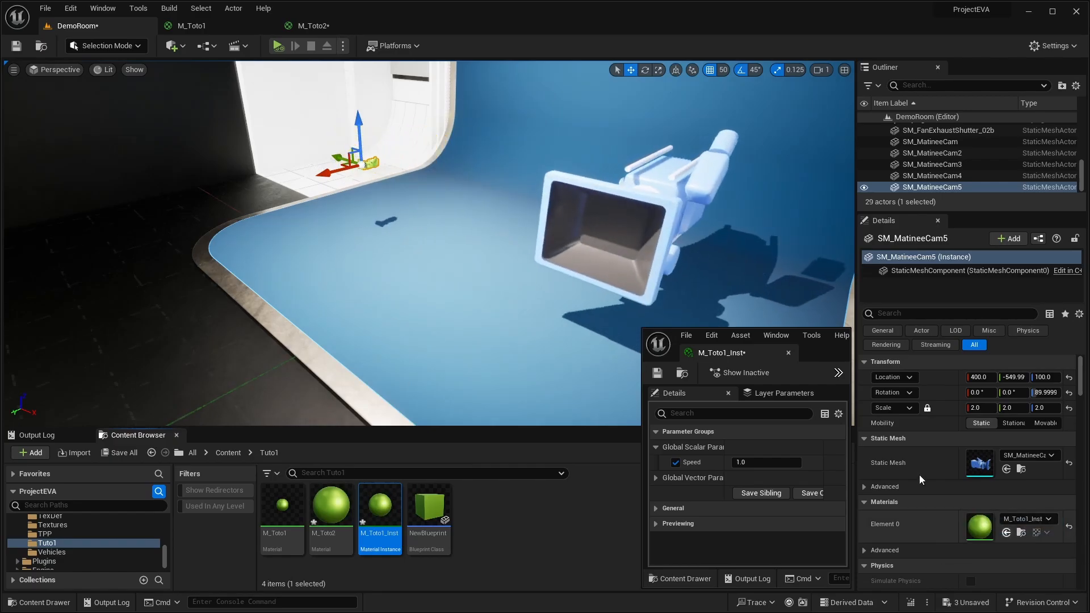
{"action": "right_click_drag", "start_coordinate": [489, 272], "coordinate": [510, 239]}
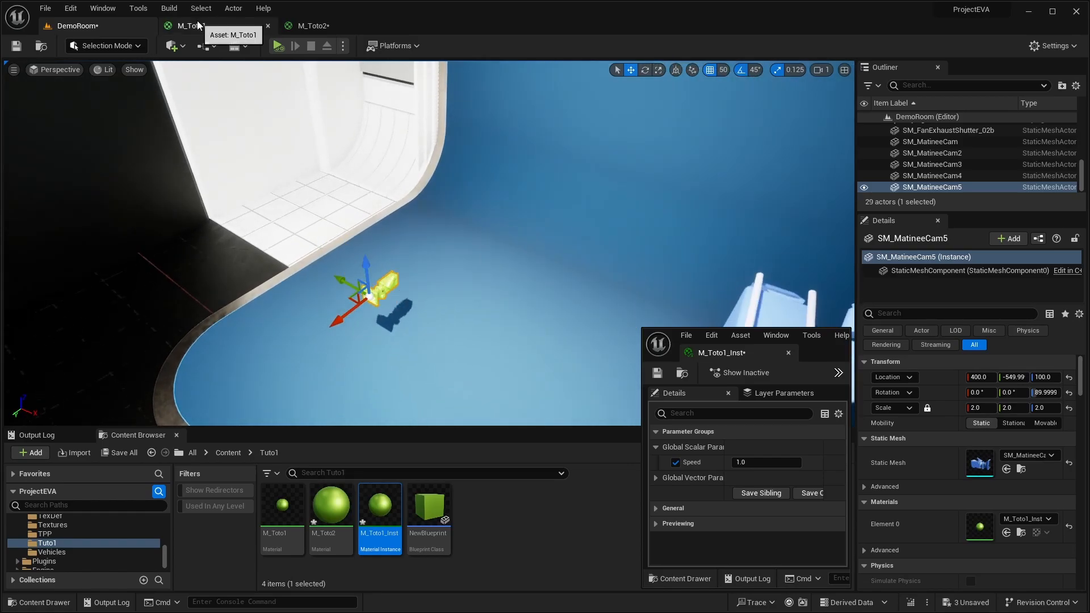
- Close the M_Toto2 material and open the M_Toto1 material graph with the M_Toto1_Inst window out of the way
{"action": "left_click", "coordinate": [387, 26]}
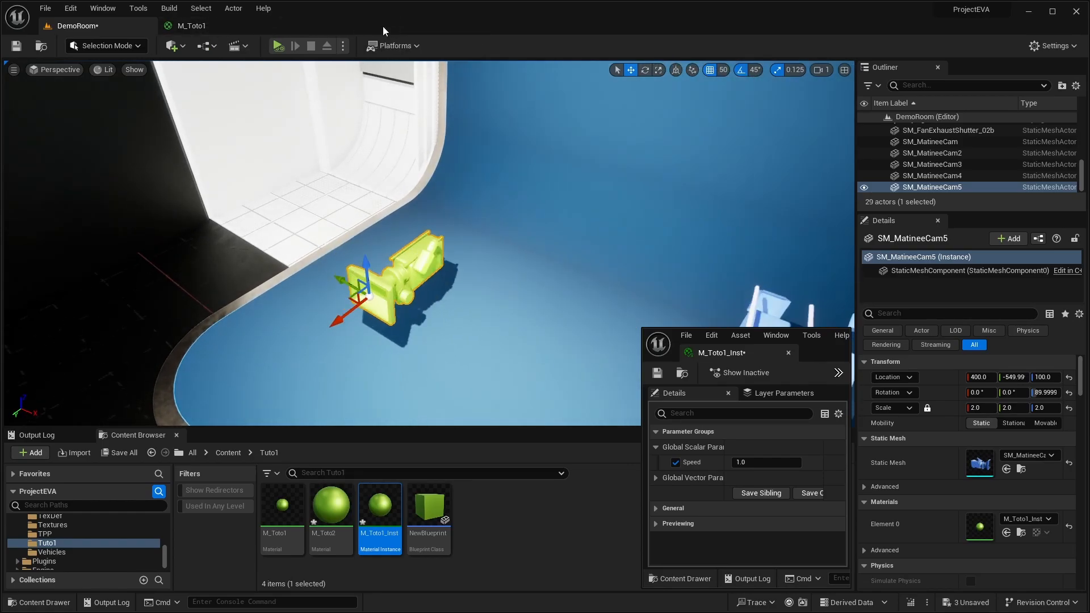
{"action": "left_click", "coordinate": [196, 26]}
{"action": "right_click_drag", "start_coordinate": [291, 395], "coordinate": [250, 375]}
{"action": "left_click_drag", "start_coordinate": [826, 358], "coordinate": [1015, 408]}
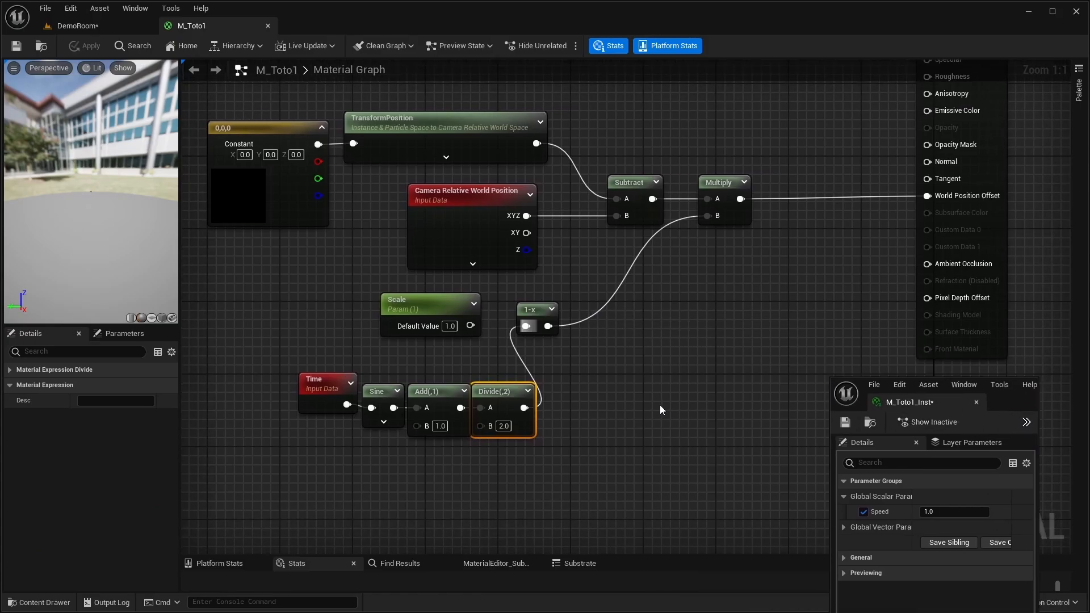
- Examine the M_Toto1 nodes that drive World Position Offset and compare them with the green camera's animation in the level
{"action": "right_click_drag", "start_coordinate": [659, 405], "coordinate": [674, 456]}
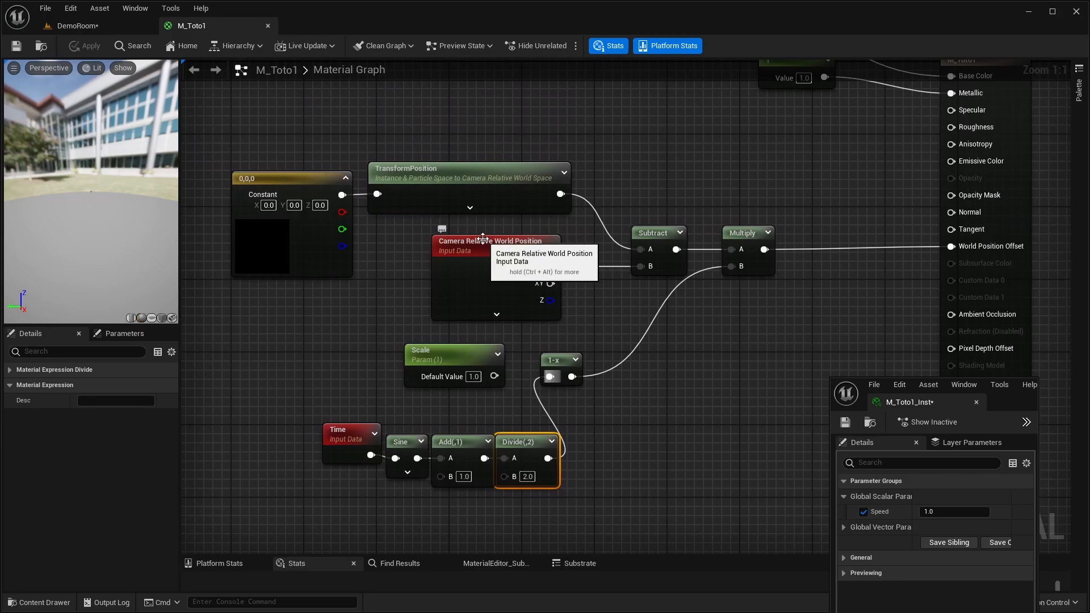
{"action": "left_click_drag", "start_coordinate": [550, 266], "coordinate": [640, 266]}
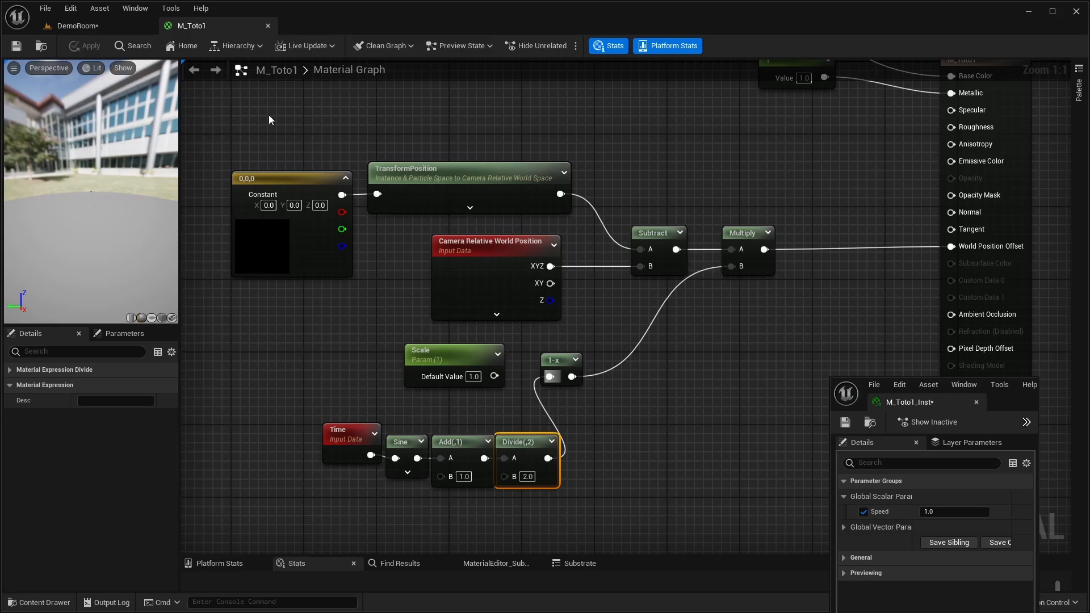
{"action": "mouse_move", "coordinate": [683, 379]}
{"action": "right_mouse_down"}
{"action": "mouse_move", "coordinate": [647, 370]}
{"action": "mouse_move", "coordinate": [707, 395]}
{"action": "mouse_move", "coordinate": [690, 375]}
{"action": "right_mouse_up"}
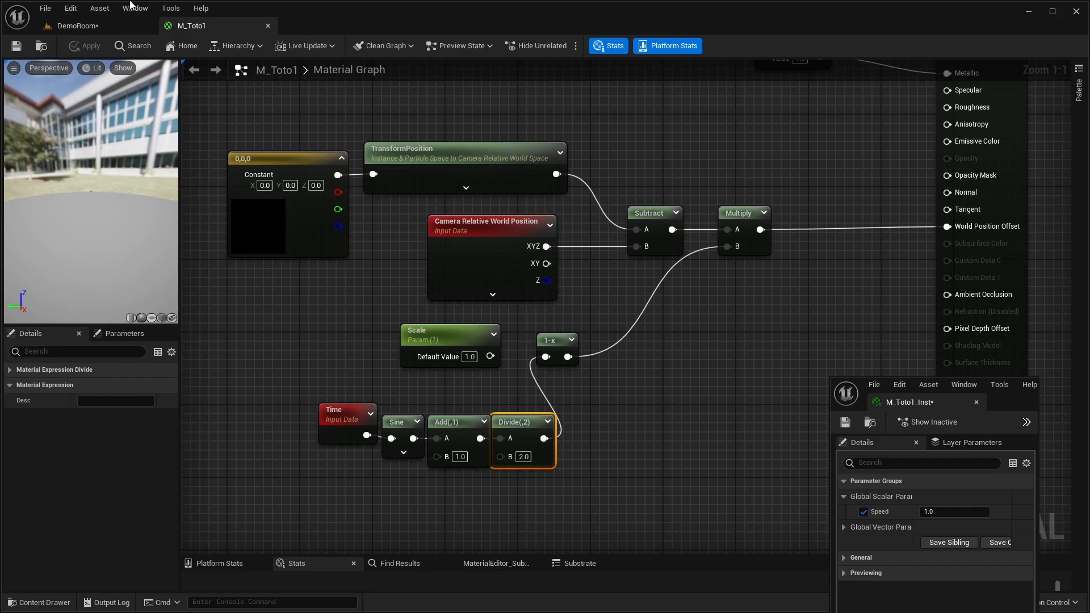
{"action": "left_click", "coordinate": [78, 26]}
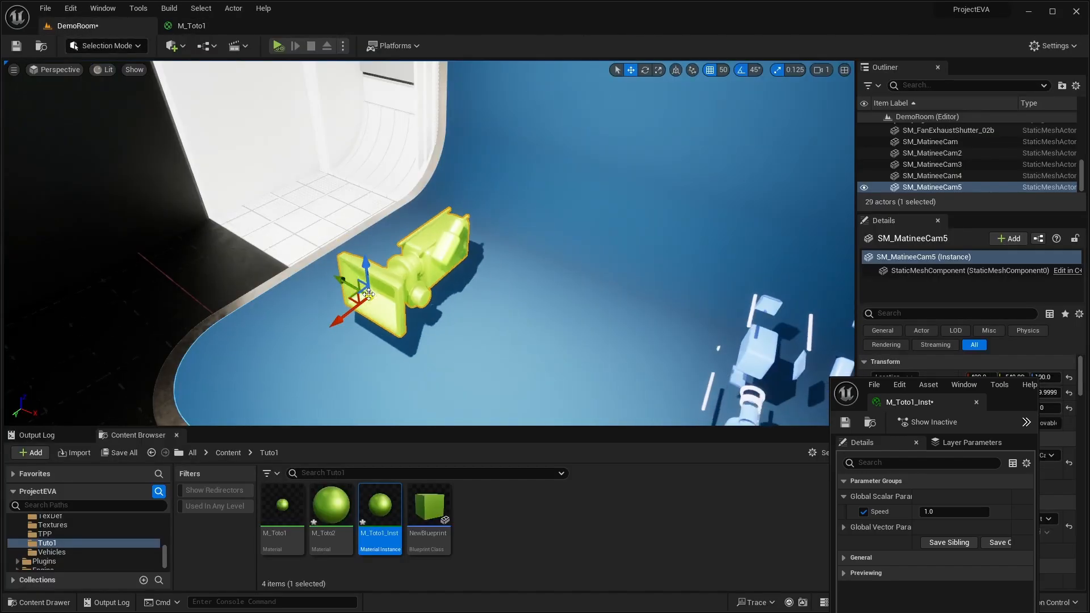
{"action": "left_click", "coordinate": [196, 26]}
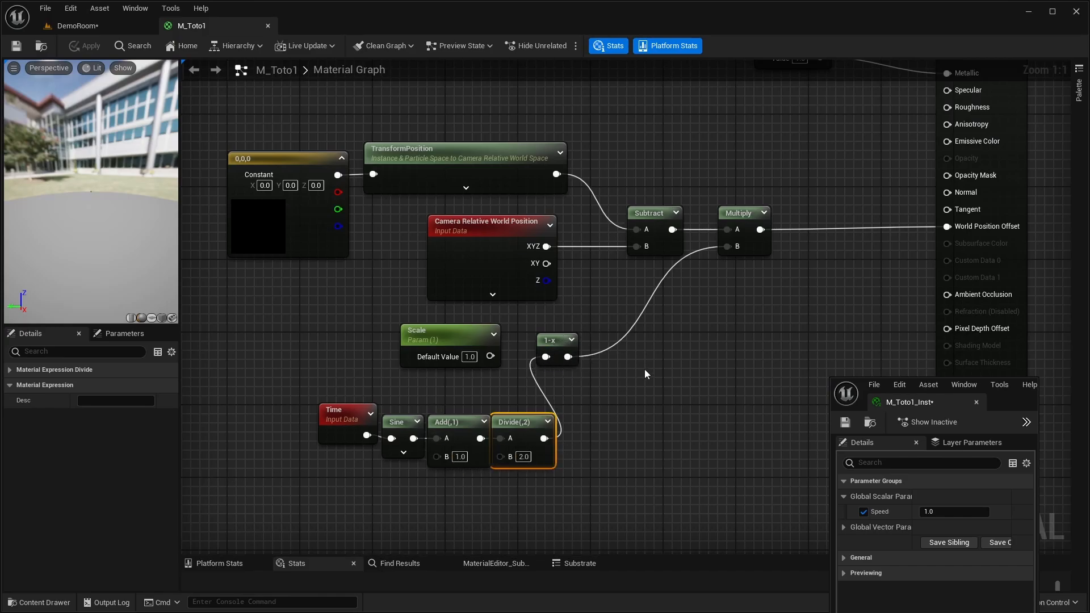
{"action": "right_click_drag", "start_coordinate": [645, 369], "coordinate": [588, 372]}
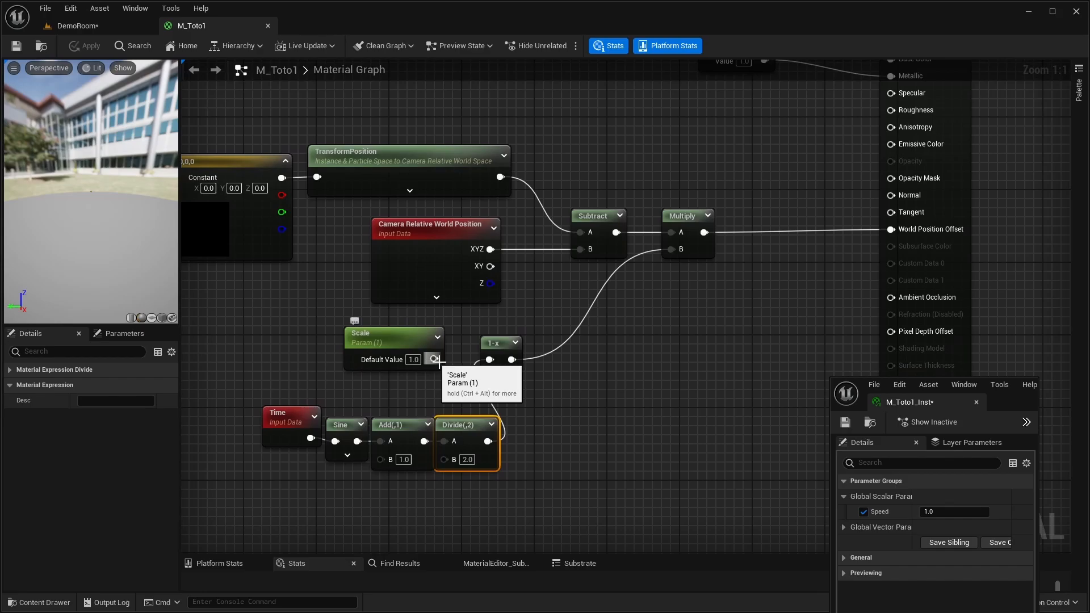
{"action": "right_click_drag", "start_coordinate": [437, 362], "coordinate": [361, 375]}
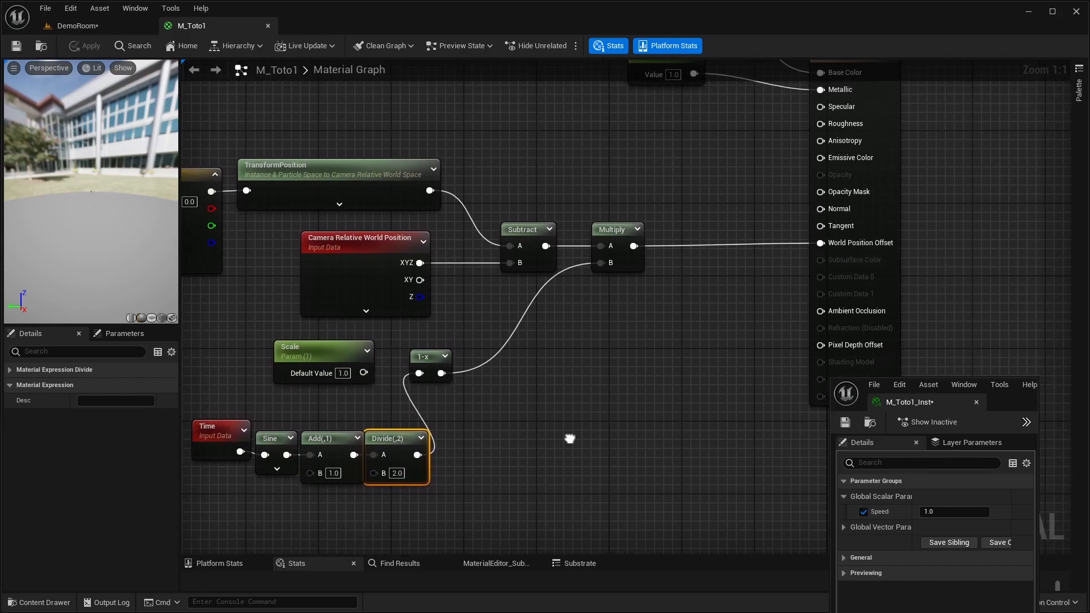
{"action": "right_click_drag", "start_coordinate": [564, 439], "coordinate": [603, 431]}
{"action": "right_click_drag", "start_coordinate": [558, 373], "coordinate": [717, 413]}
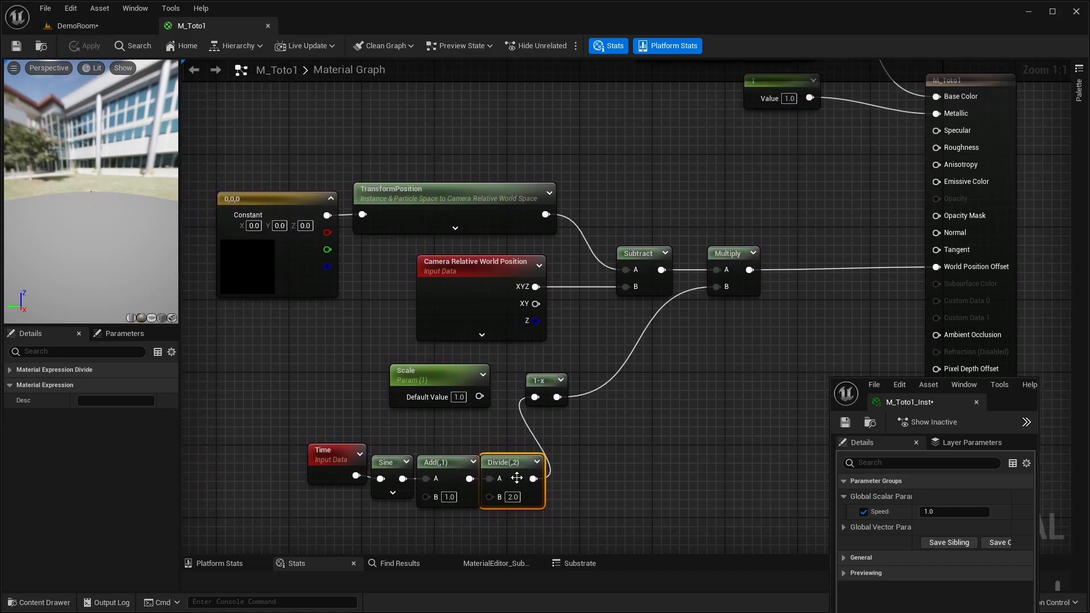
{"action": "right_click_drag", "start_coordinate": [583, 450], "coordinate": [591, 422]}
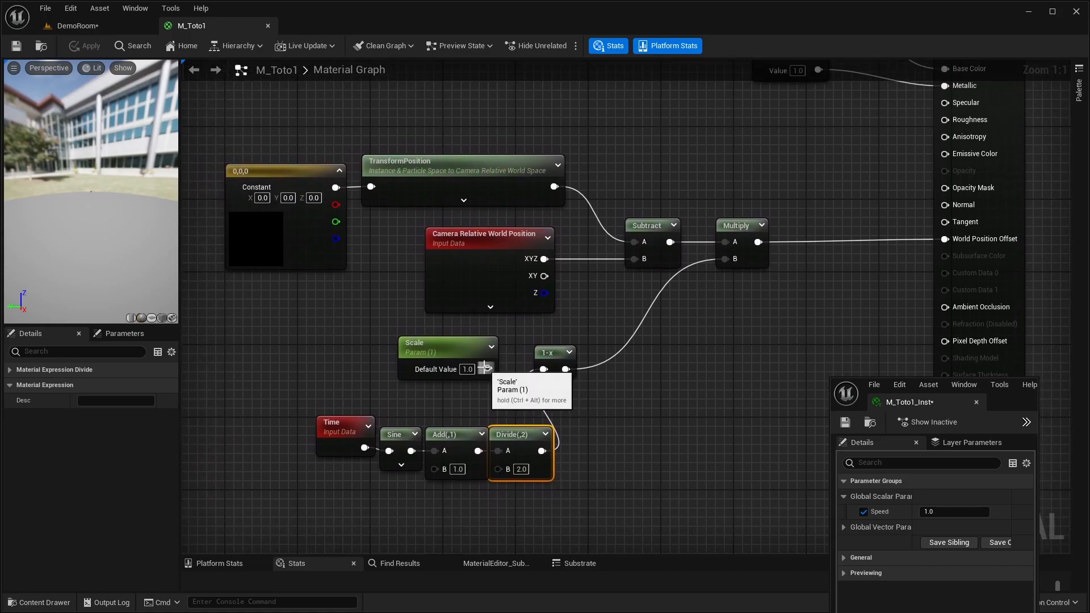
- Feed the Scale parameter into the 1-x node instead of the Time, Sine, Add and Divide chain, set that chain aside and apply the material
{"action": "left_click_drag", "start_coordinate": [304, 412], "coordinate": [528, 474]}
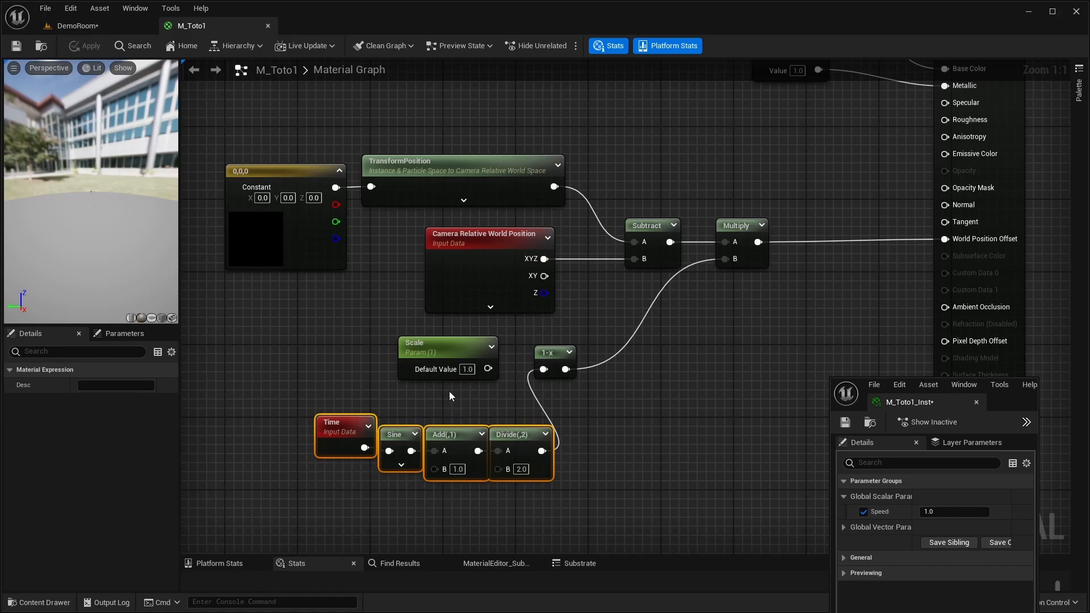
{"action": "left_click_drag", "start_coordinate": [487, 368], "coordinate": [543, 377]}
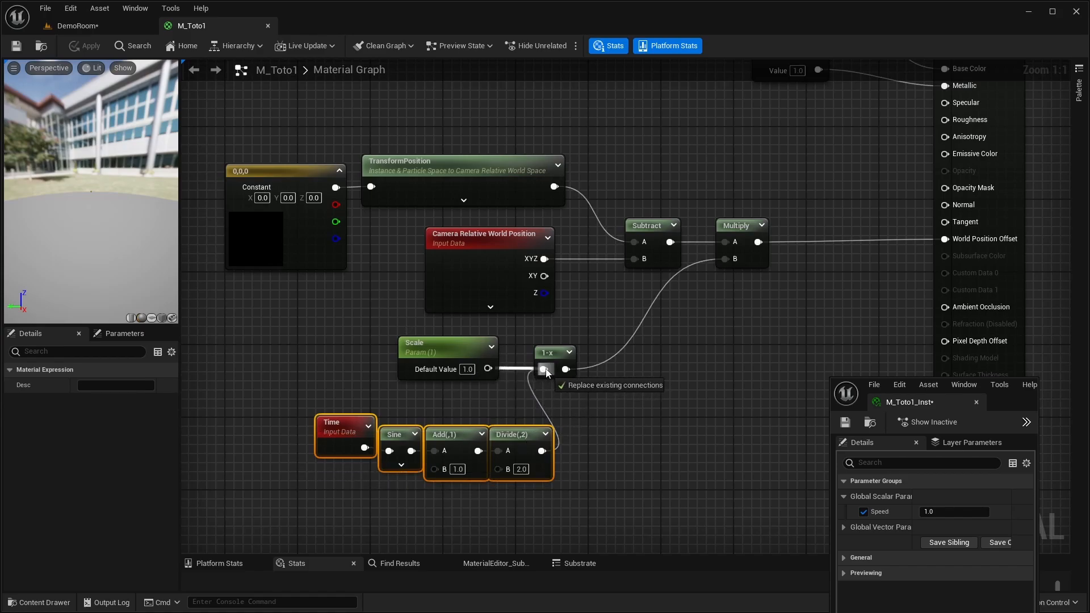
{"action": "left_click_drag", "start_coordinate": [546, 372], "coordinate": [543, 369]}
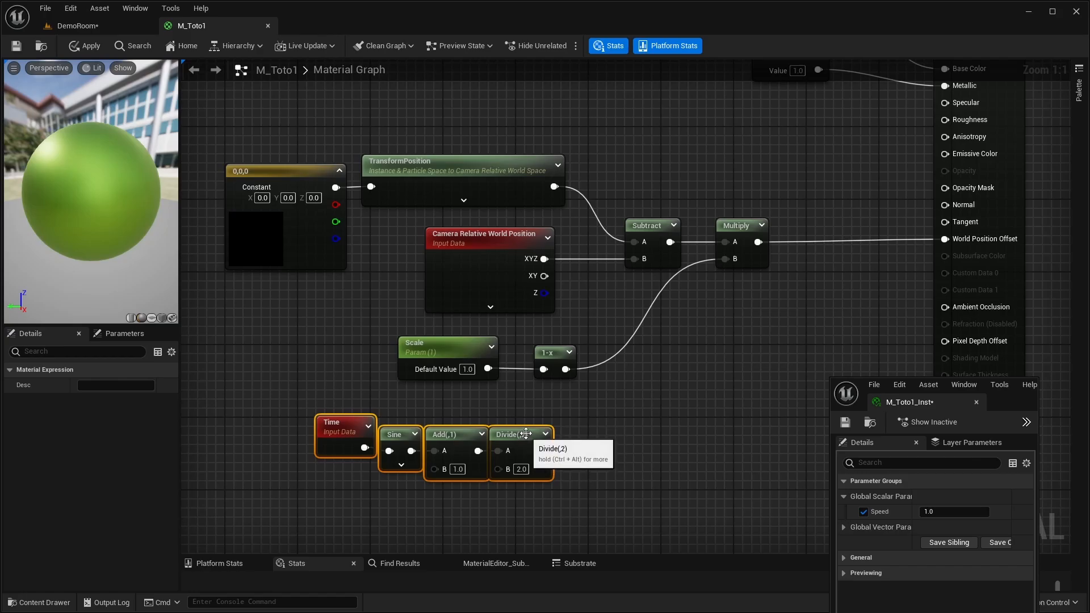
{"action": "left_click_drag", "start_coordinate": [528, 436], "coordinate": [539, 528]}
{"action": "right_click_drag", "start_coordinate": [611, 334], "coordinate": [608, 481]}
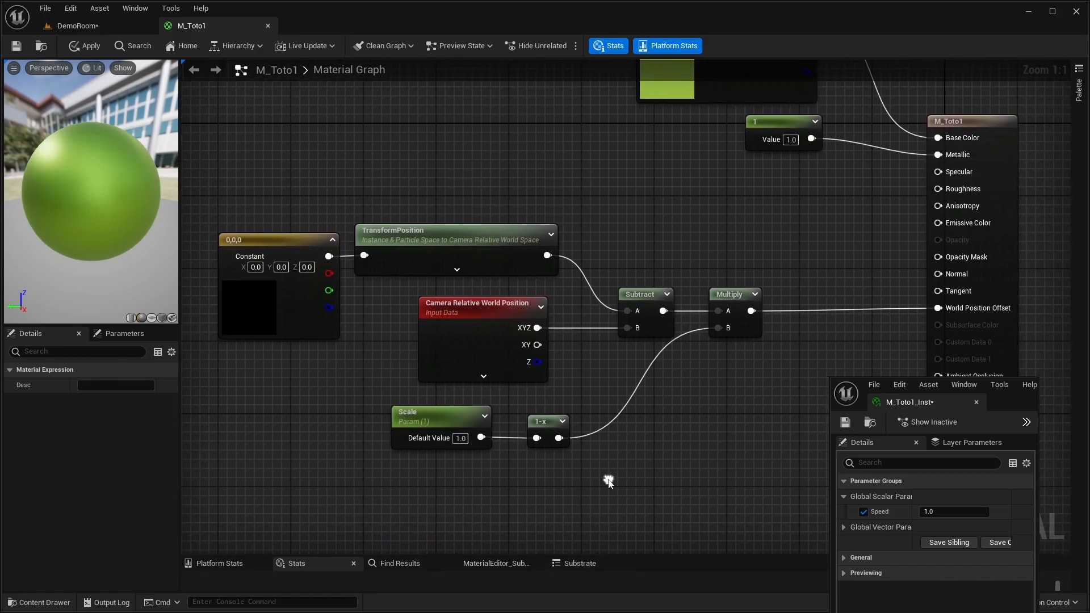
{"action": "left_click", "coordinate": [80, 45]}
- Return to the DemoRoom level, enable the Scale parameter in M_Toto1_Inst and raise it to about 1.31
{"action": "left_click", "coordinate": [75, 26]}
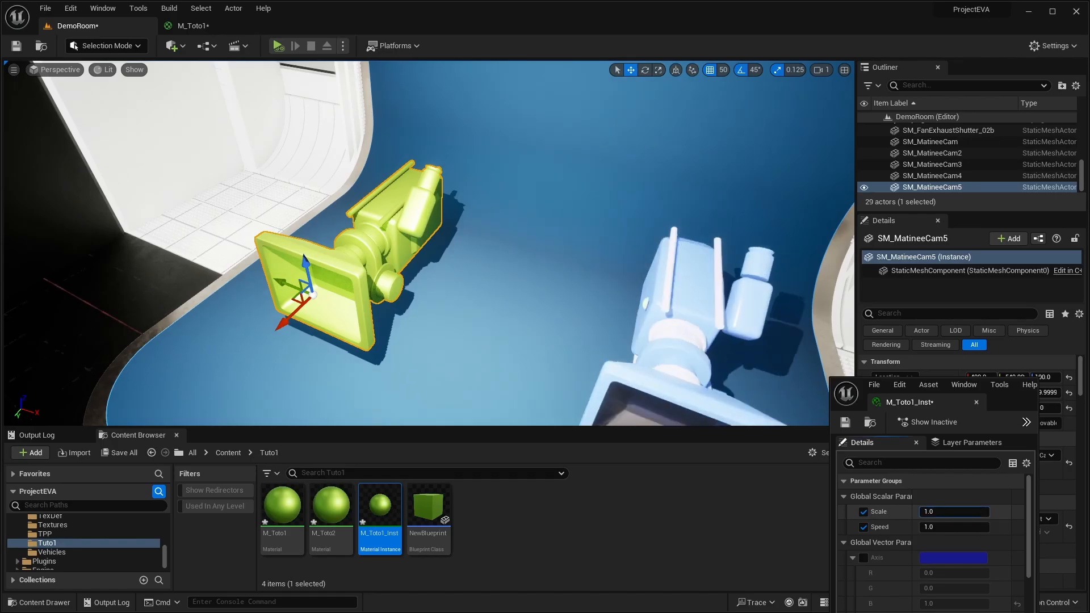
{"action": "left_click_drag", "start_coordinate": [954, 512], "coordinate": [930, 511]}
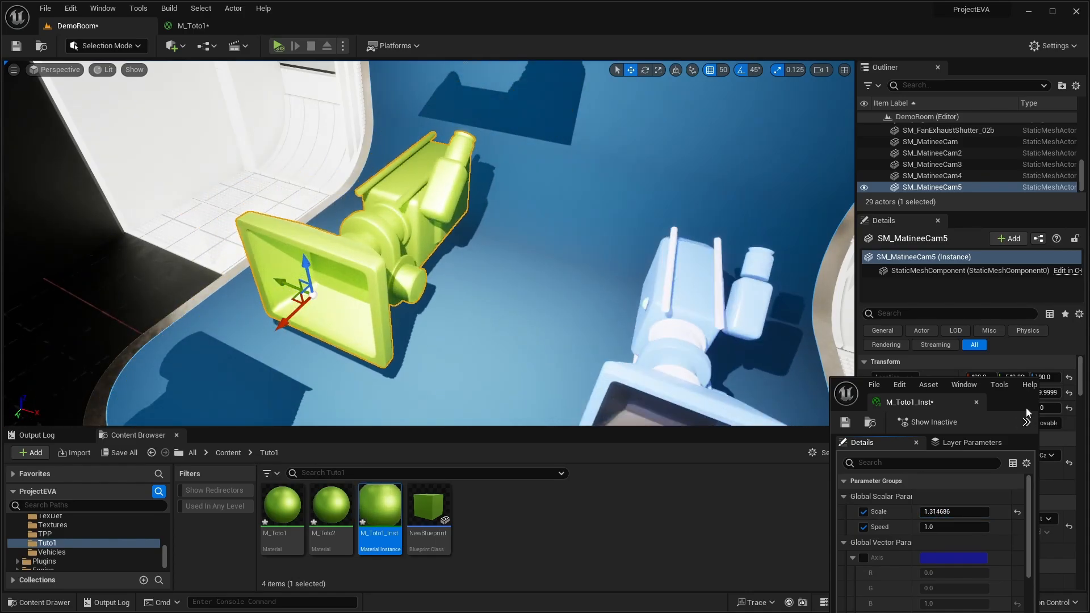
- Find the bounds properties of SM_MatineeCam5, set its Bounds Scale to 3 and clear the property search
{"action": "left_click_drag", "start_coordinate": [1027, 413], "coordinate": [854, 414]}
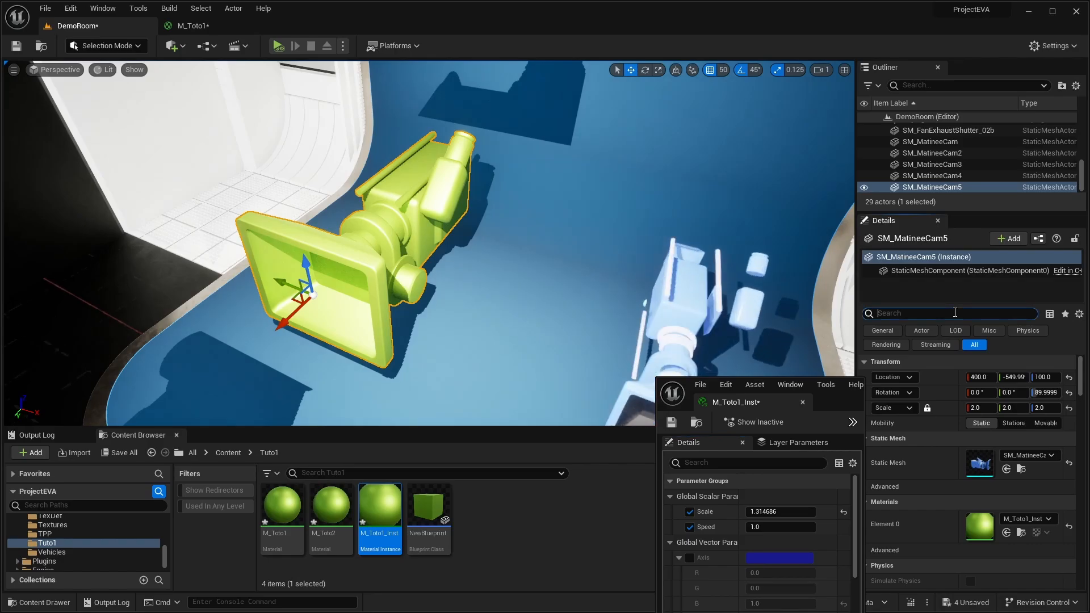
{"action": "type", "text": "bounds"}
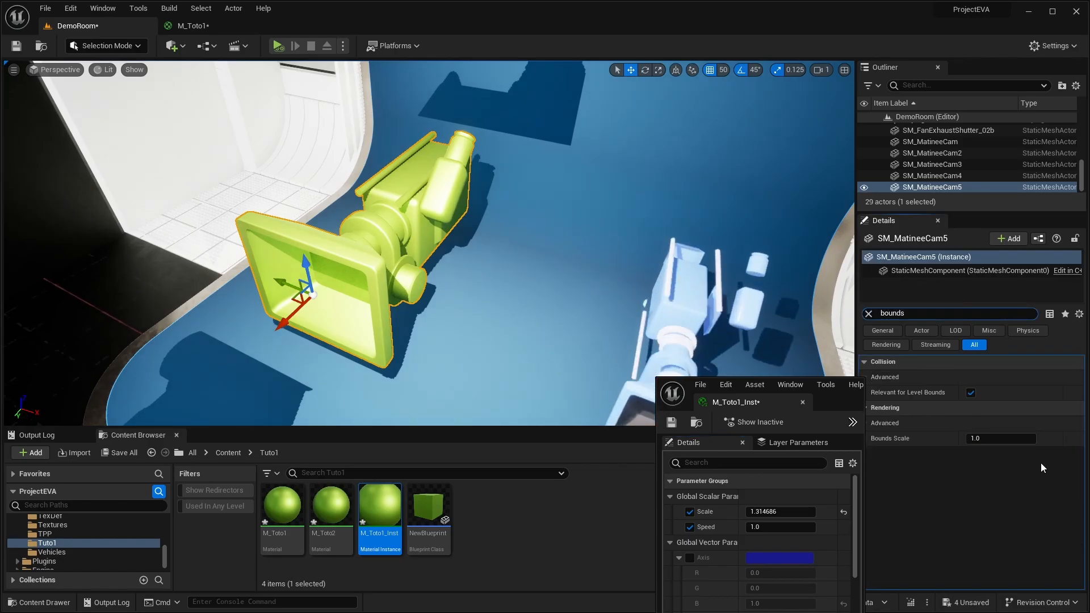
{"action": "left_click", "coordinate": [997, 438]}
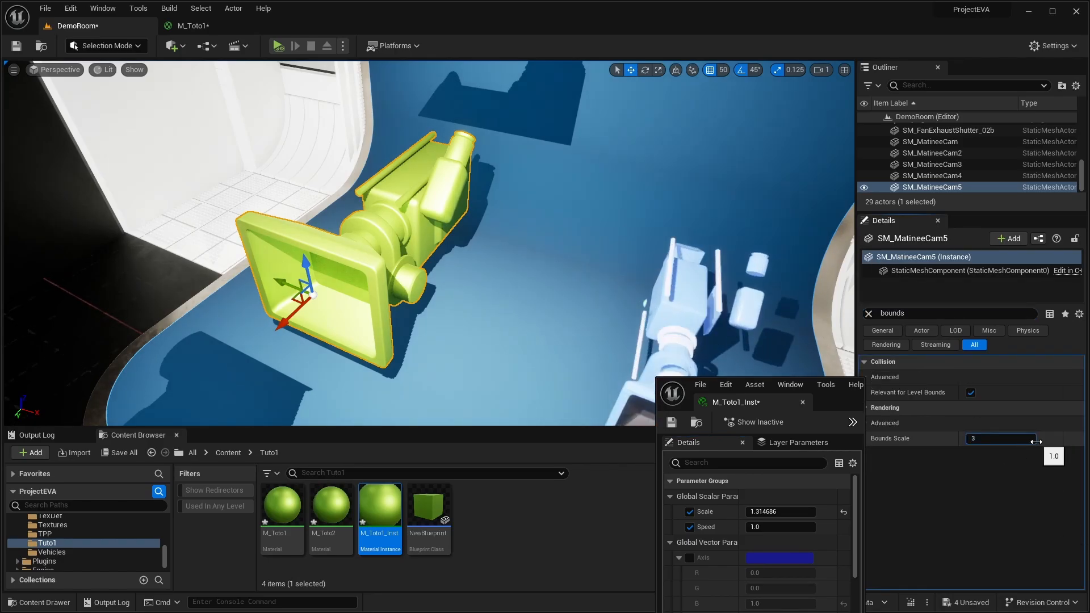
{"action": "type", "text": "3"}
{"action": "key", "text": "Return"}
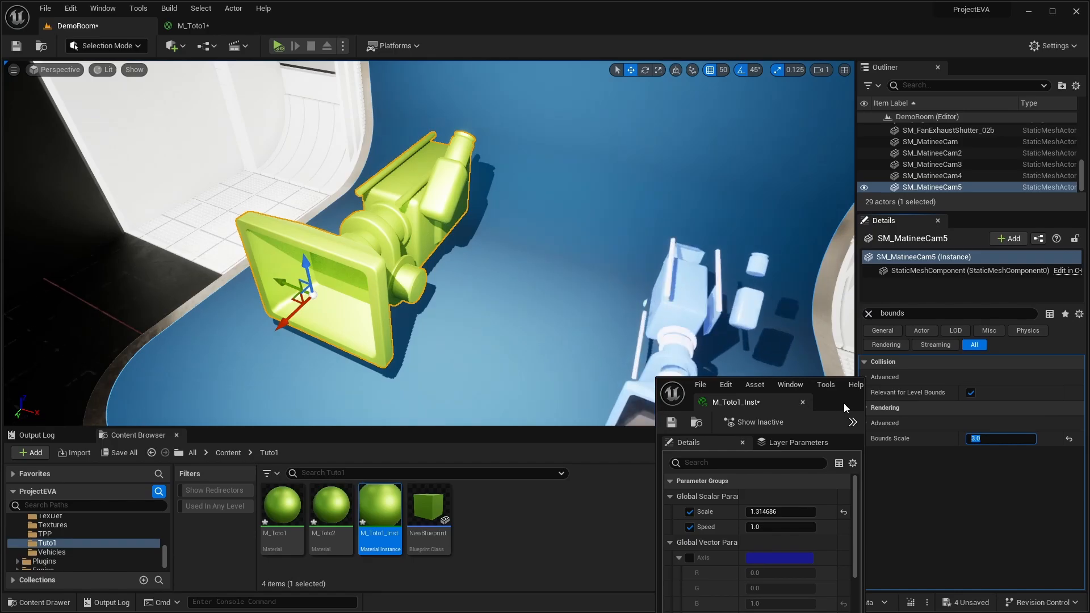
{"action": "left_click_drag", "start_coordinate": [844, 403], "coordinate": [831, 377]}
{"action": "left_click", "coordinate": [867, 315]}
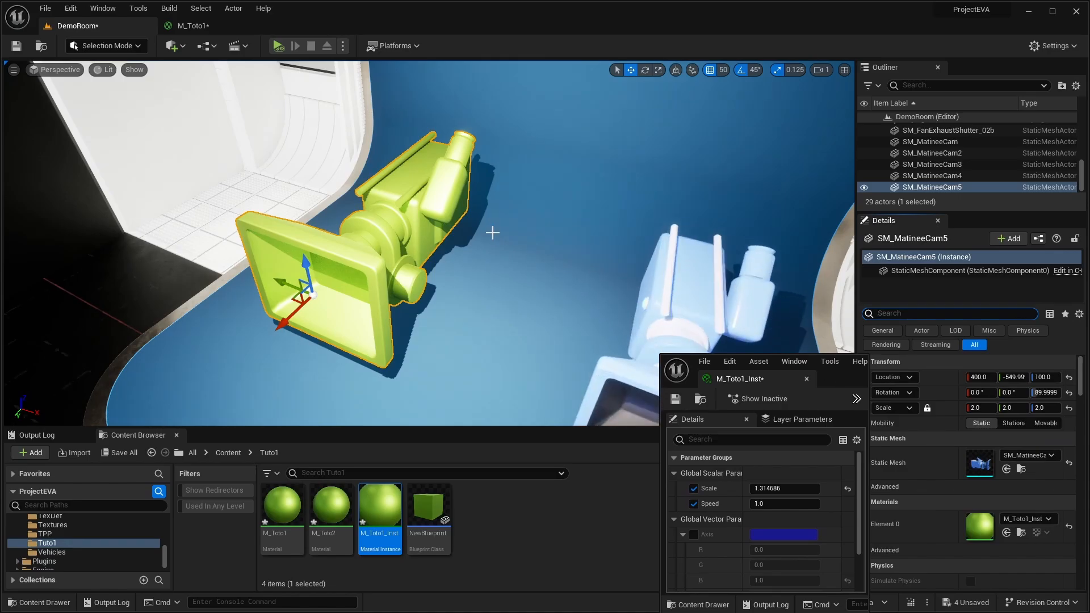
- Vary the Scale parameter of M_Toto1_Inst up and down, ending at about 0.89
{"action": "right_click_drag", "start_coordinate": [450, 211], "coordinate": [471, 264]}
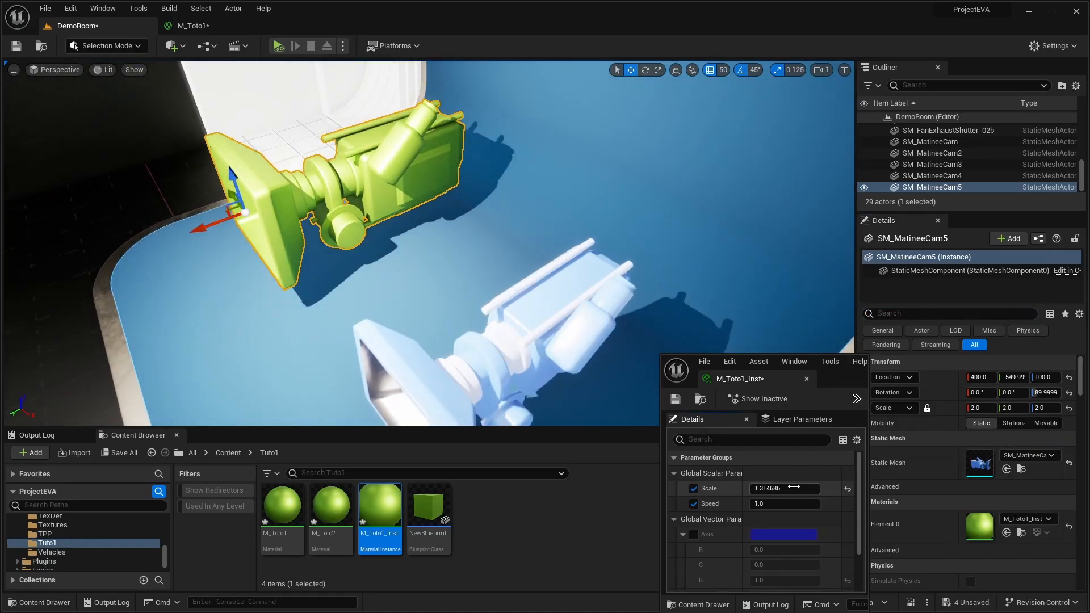
{"action": "left_click_drag", "start_coordinate": [794, 489], "coordinate": [763, 489]}
{"action": "left_click_drag", "start_coordinate": [778, 488], "coordinate": [812, 489]}
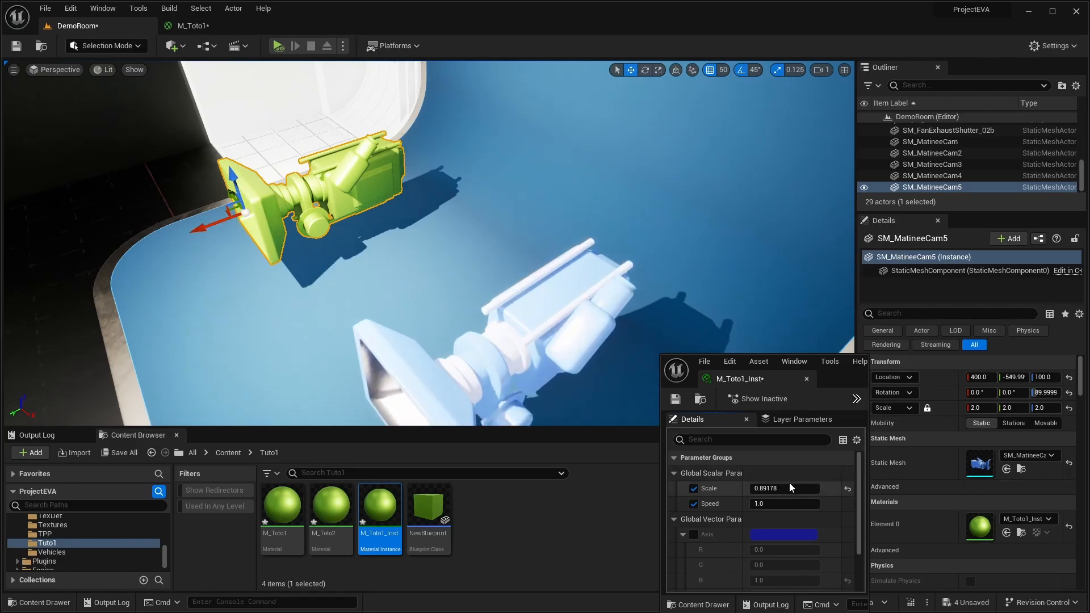
- Lower the Scale parameter of M_Toto1_Inst to about 0.876 and examine the camera meshes from several sides
{"action": "mouse_move", "coordinate": [790, 488]}
{"action": "left_mouse_down"}
{"action": "mouse_move", "coordinate": [755, 488]}
{"action": "mouse_move", "coordinate": [790, 488]}
{"action": "left_mouse_up"}
{"action": "right_click_drag", "start_coordinate": [561, 261], "coordinate": [587, 293]}
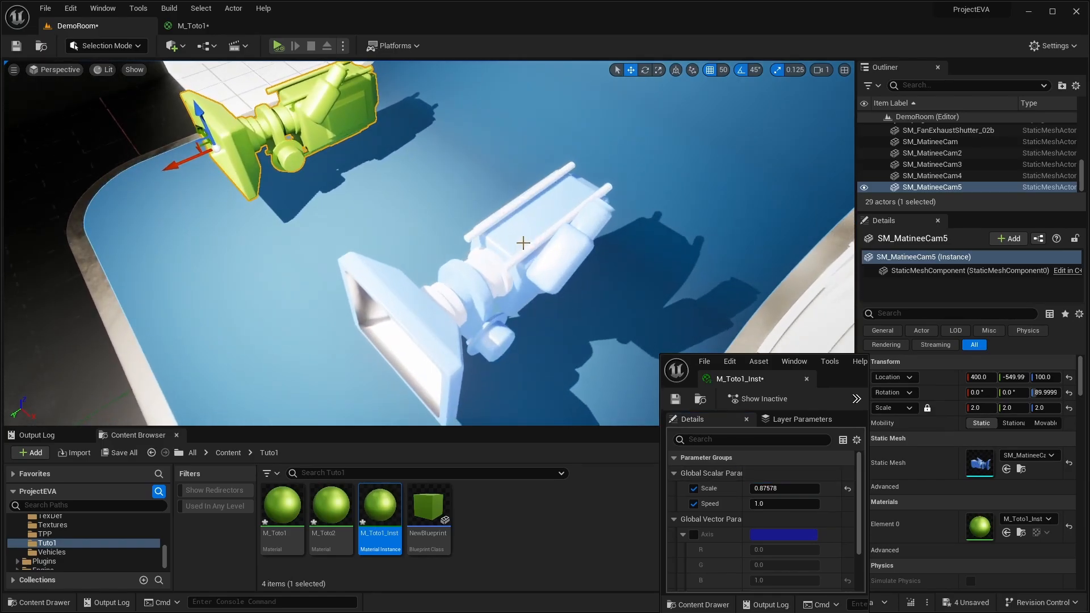
{"action": "right_click_drag", "start_coordinate": [551, 226], "coordinate": [492, 222]}
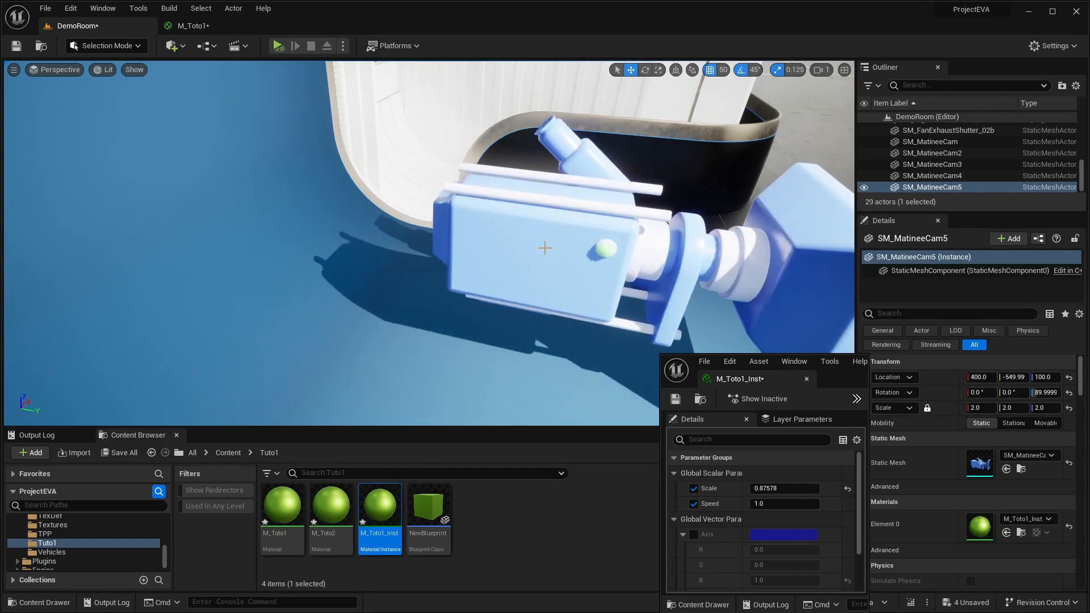
{"action": "right_click_drag", "start_coordinate": [546, 248], "coordinate": [471, 216]}
{"action": "mouse_move", "coordinate": [373, 211]}
{"action": "right_mouse_down"}
{"action": "mouse_move", "coordinate": [335, 213]}
{"action": "mouse_move", "coordinate": [372, 211]}
{"action": "right_mouse_up"}
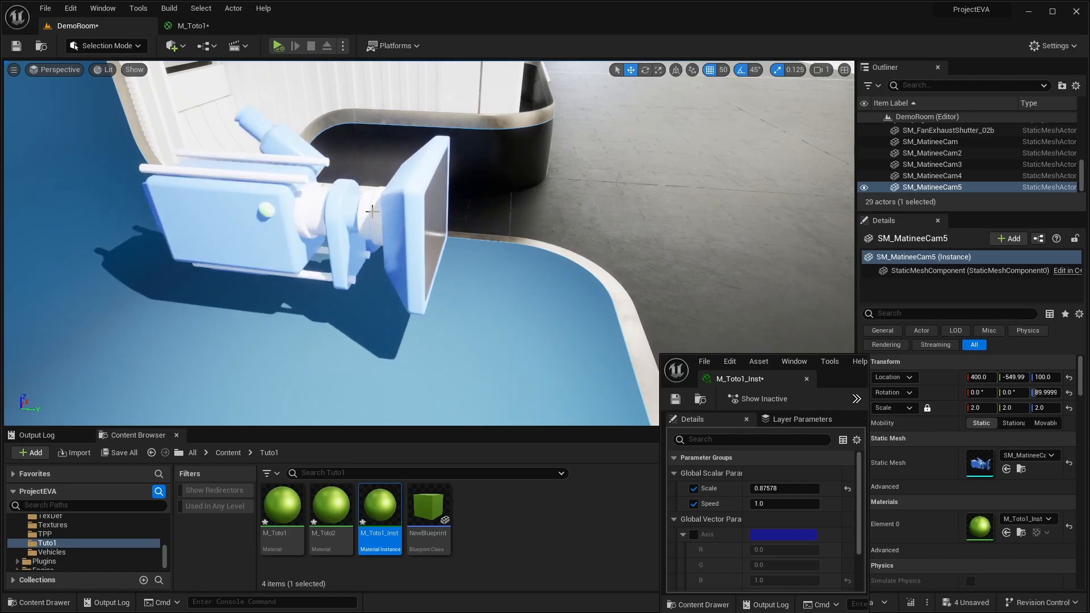
{"action": "right_click_drag", "start_coordinate": [353, 168], "coordinate": [267, 125]}
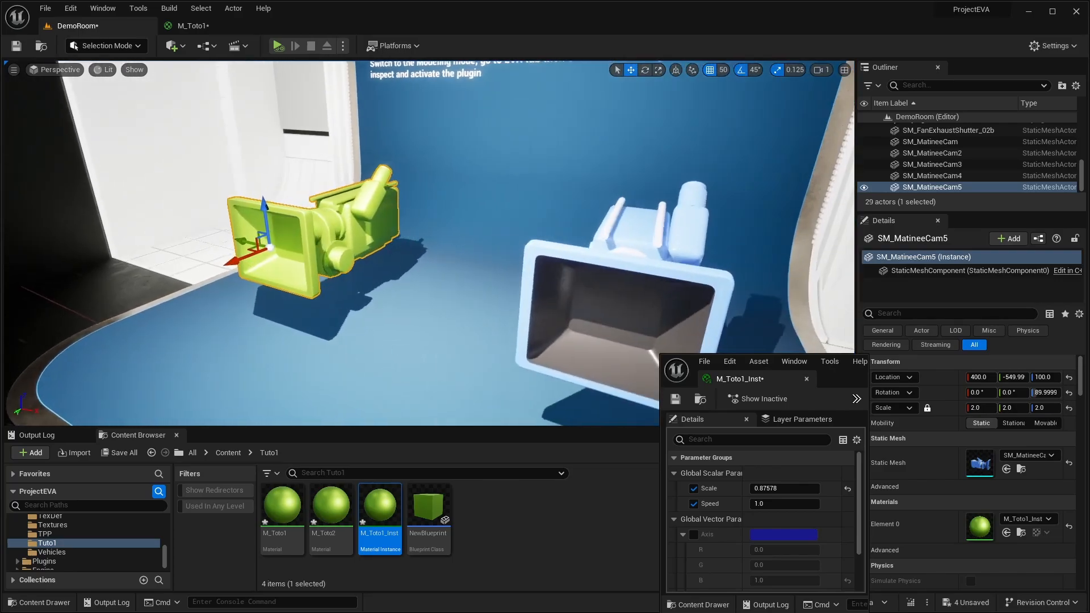
- Return to the M_Toto1 graph, reposition the Camera Relative World Position node and move the Scale and 1-x nodes lower
{"action": "left_click", "coordinate": [212, 27]}
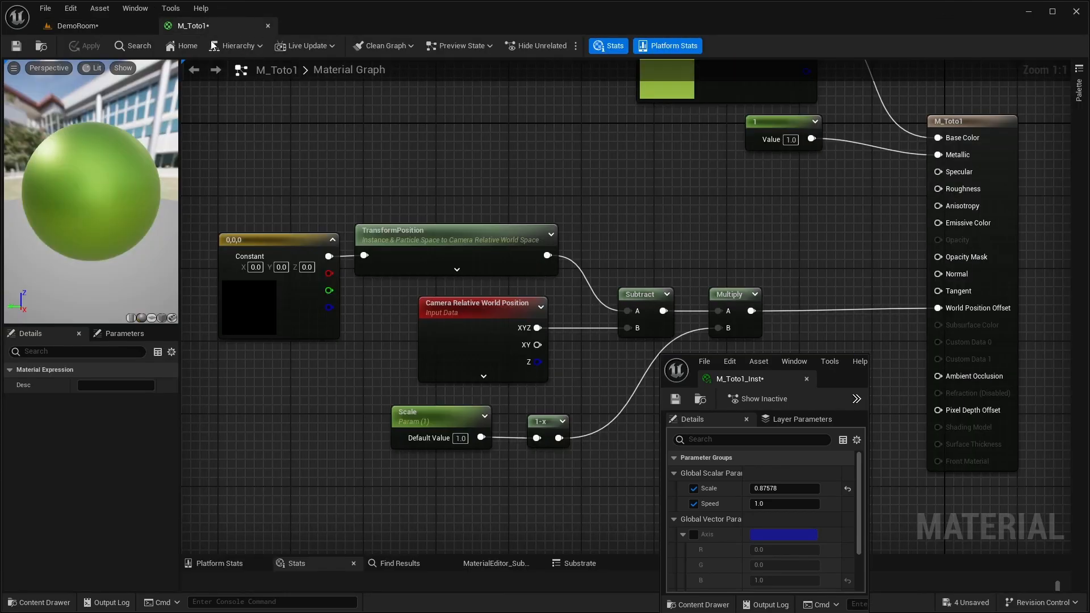
{"action": "right_click_drag", "start_coordinate": [335, 166], "coordinate": [319, 140]}
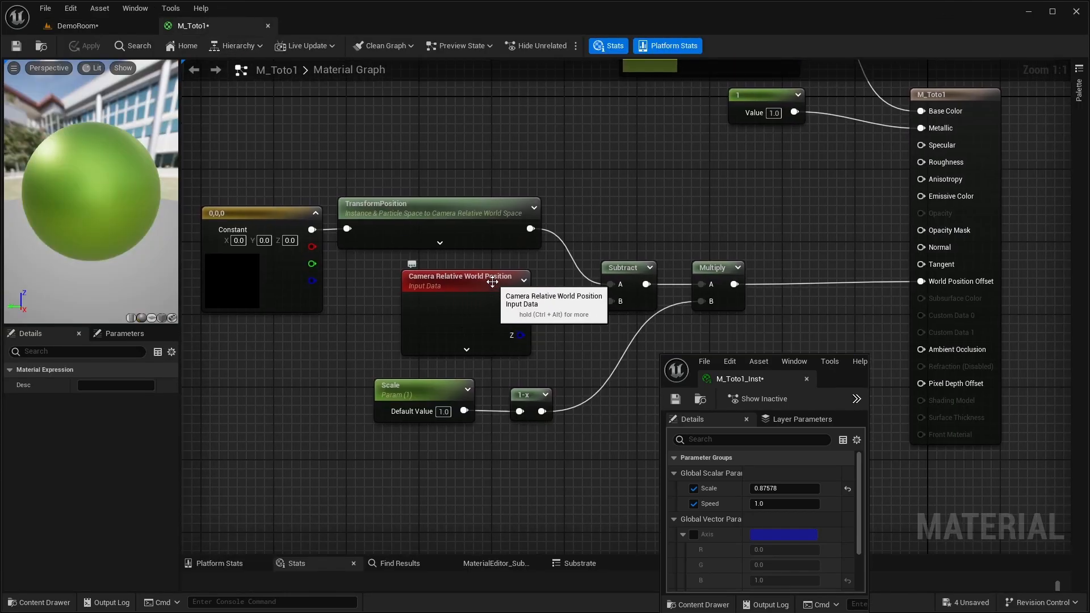
{"action": "mouse_move", "coordinate": [493, 282]}
{"action": "left_mouse_down"}
{"action": "mouse_move", "coordinate": [449, 283]}
{"action": "mouse_move", "coordinate": [504, 276]}
{"action": "left_mouse_up"}
{"action": "left_click_drag", "start_coordinate": [527, 458], "coordinate": [416, 457]}
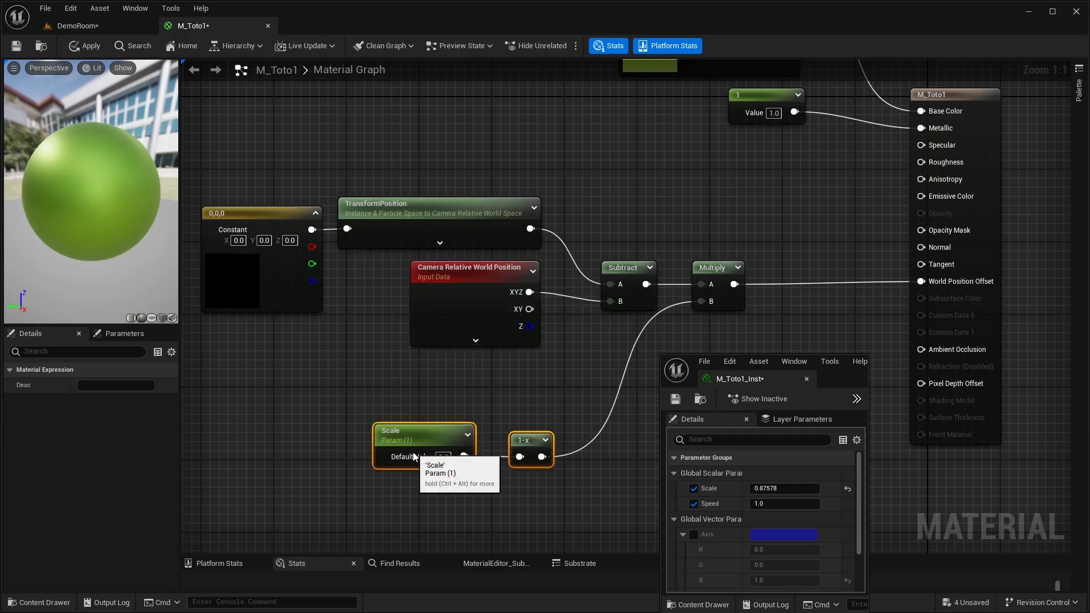
{"action": "left_click_drag", "start_coordinate": [450, 280], "coordinate": [449, 298]}
{"action": "right_click_drag", "start_coordinate": [339, 324], "coordinate": [428, 374]}
- Space the TransformPosition node away from the 0,0,0 constant and align the Camera Relative World Position node with the Subtract node's B input
{"action": "left_click_drag", "start_coordinate": [253, 205], "coordinate": [414, 413]}
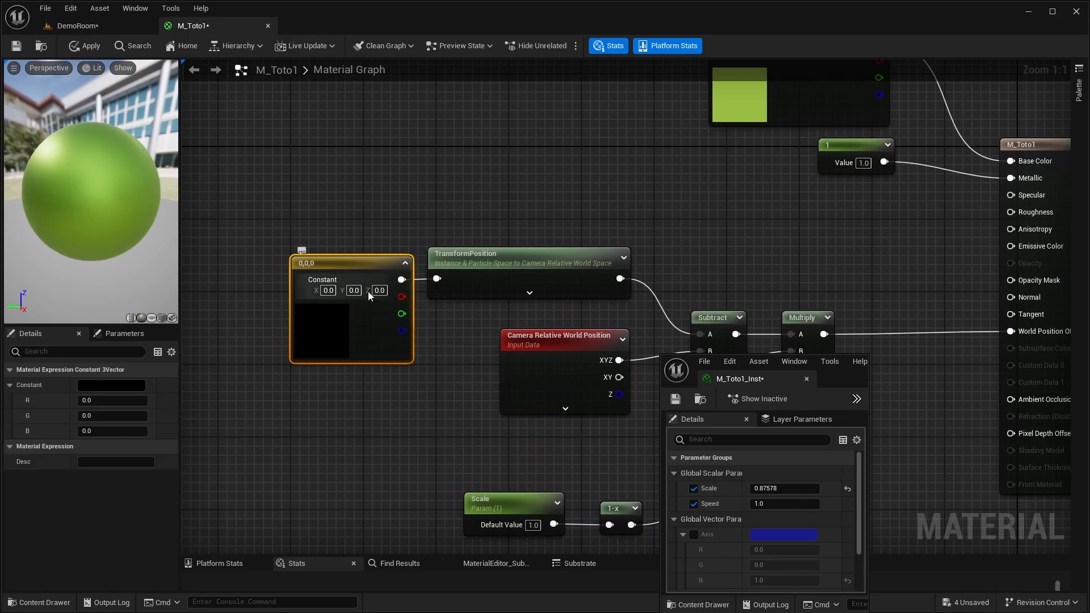
{"action": "right_click_drag", "start_coordinate": [421, 394], "coordinate": [386, 388]}
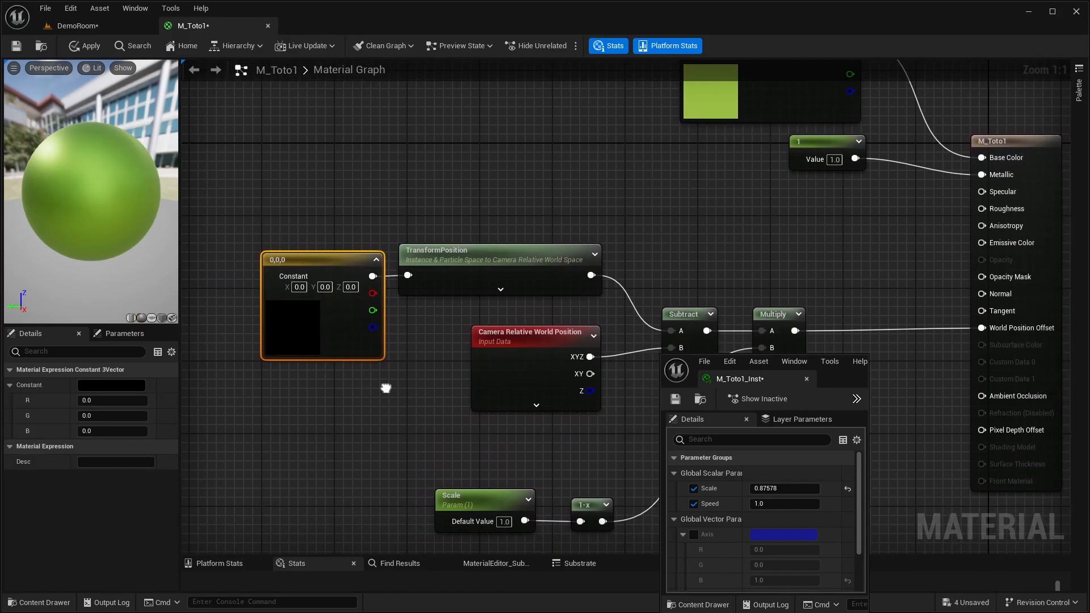
{"action": "right_click_drag", "start_coordinate": [308, 226], "coordinate": [289, 216]}
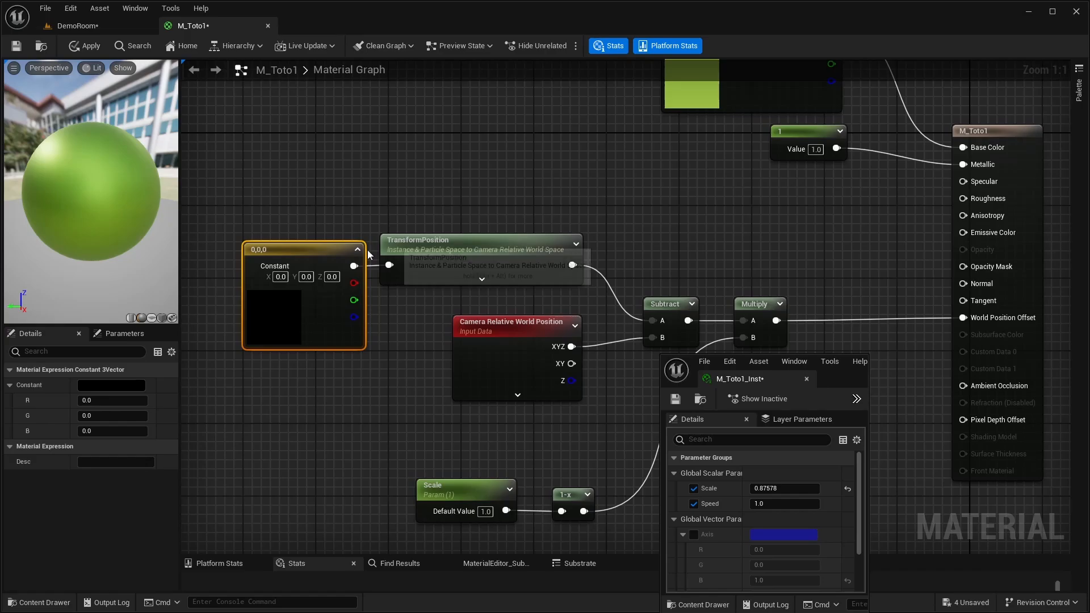
{"action": "left_click", "coordinate": [503, 250]}
{"action": "left_click_drag", "start_coordinate": [504, 250], "coordinate": [522, 251]}
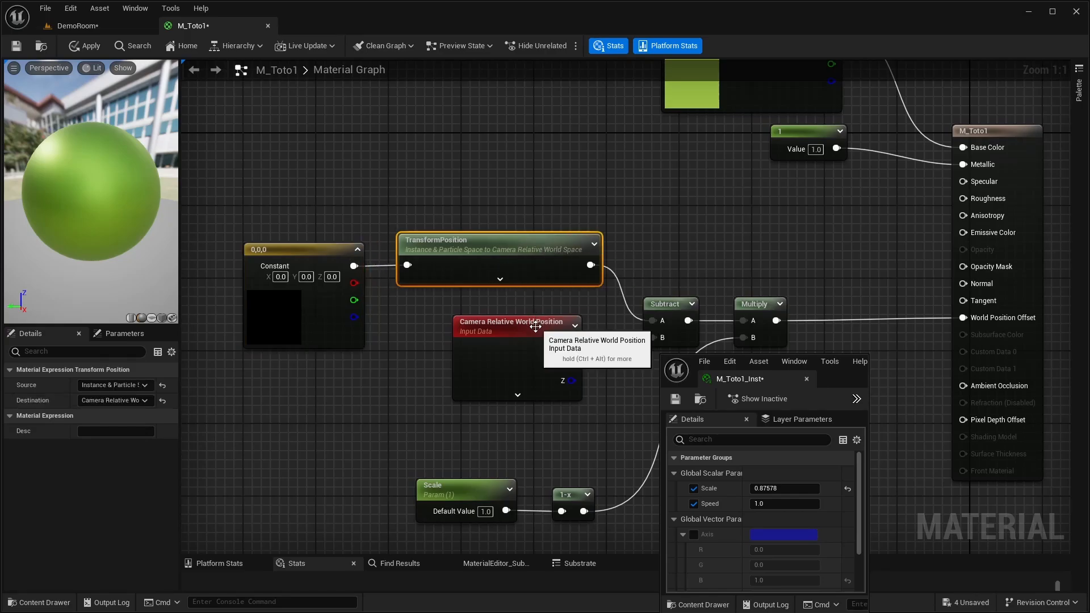
{"action": "left_click_drag", "start_coordinate": [533, 324], "coordinate": [534, 316]}
- Convert the 0,0,0 constant feeding TransformPosition into a parameter named Pivot and apply the material
{"action": "left_click_drag", "start_coordinate": [237, 217], "coordinate": [378, 388]}
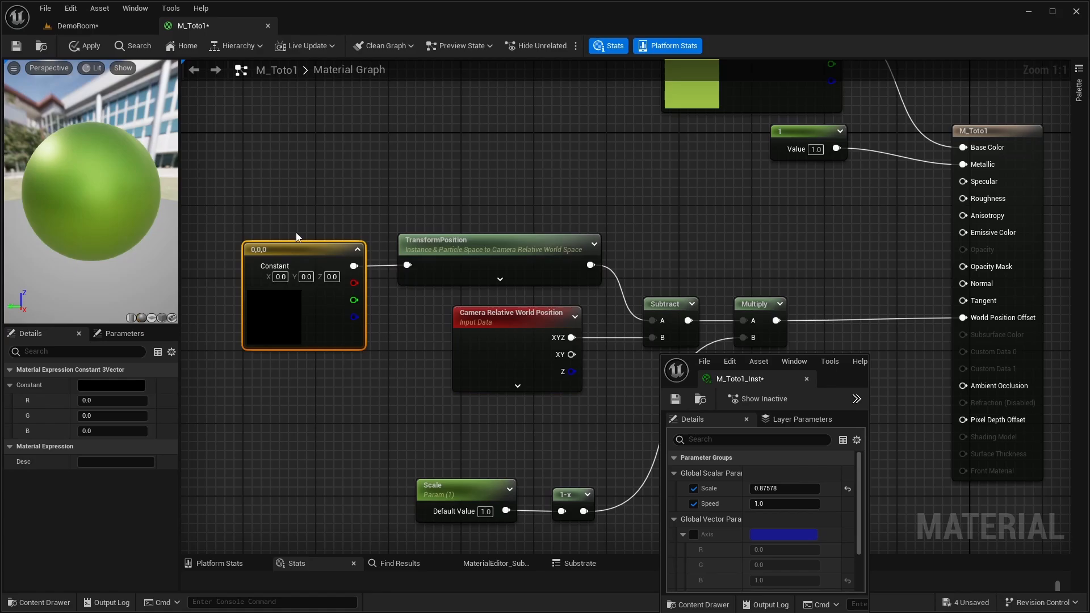
{"action": "right_click_drag", "start_coordinate": [328, 377], "coordinate": [366, 416]}
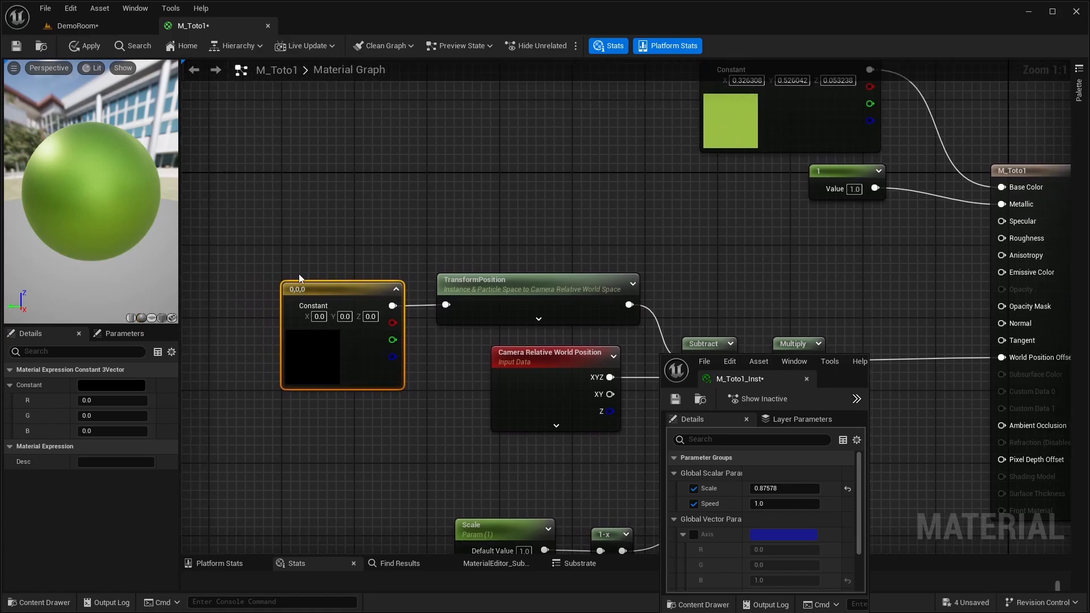
{"action": "right_click", "coordinate": [313, 289]}
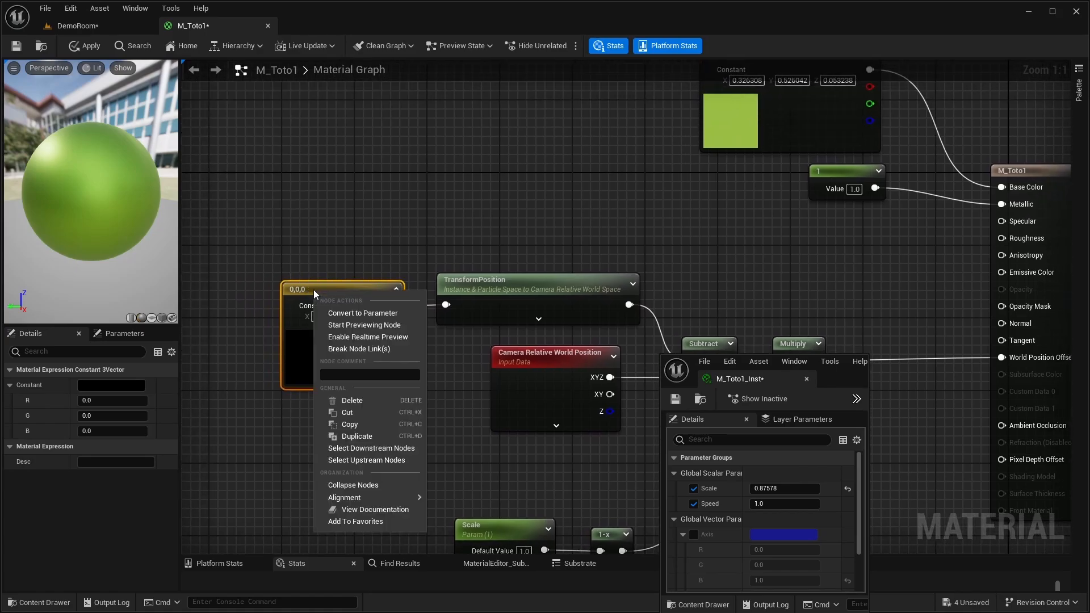
{"action": "left_click", "coordinate": [349, 313]}
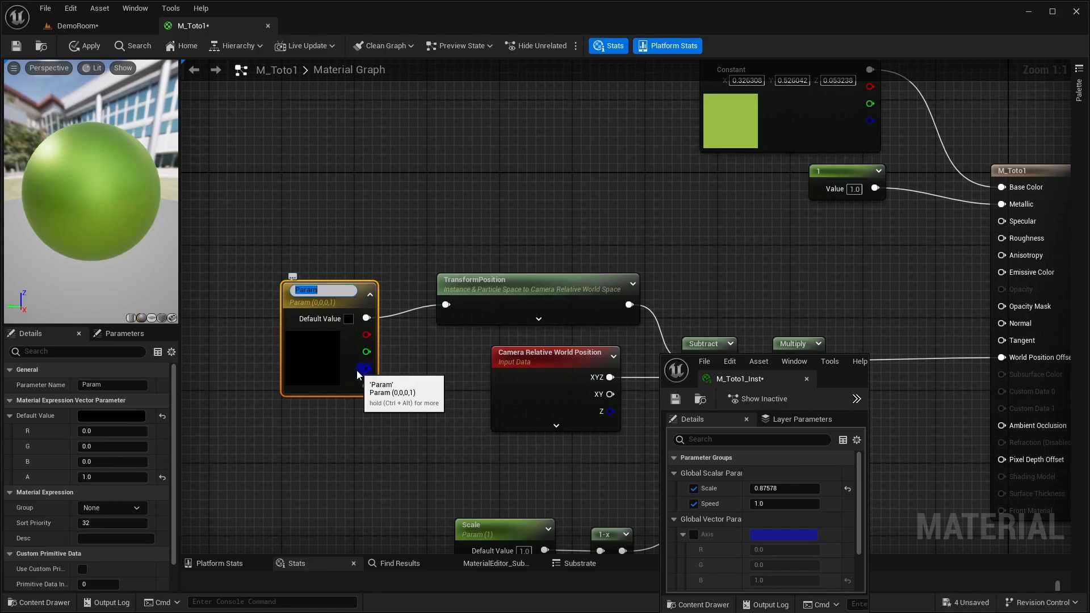
{"action": "type", "text": "Pivot"}
{"action": "key", "text": "Return"}
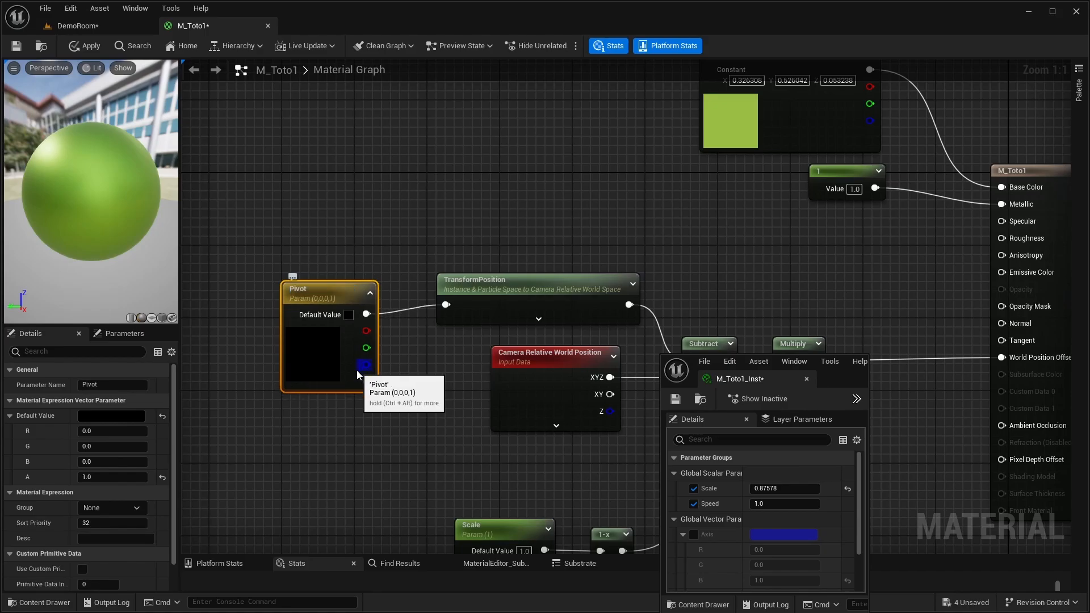
{"action": "left_click", "coordinate": [90, 48]}
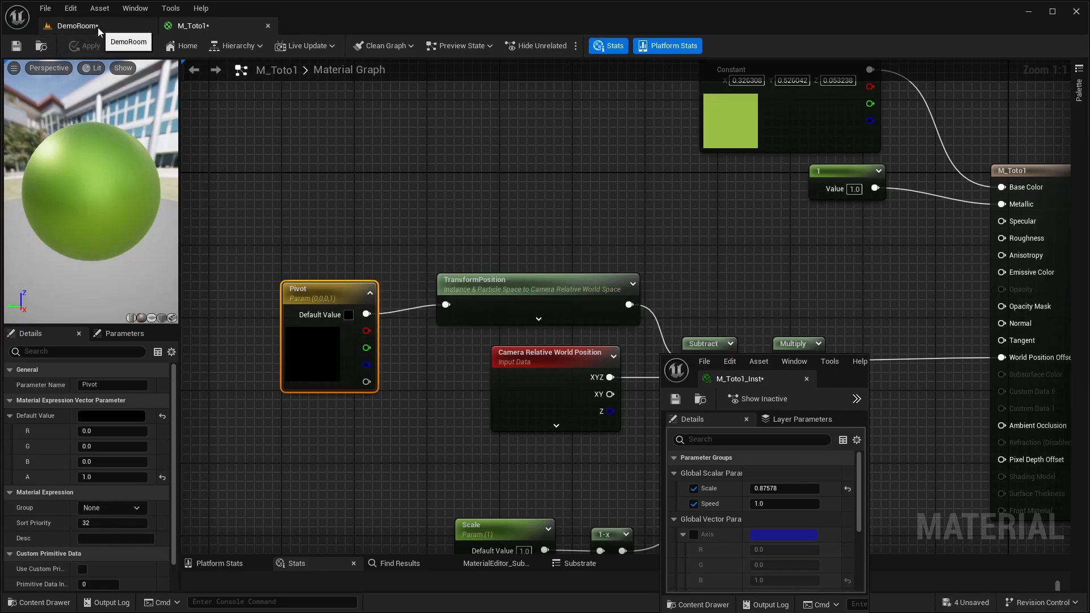
- In the DemoRoom level, reset the Scale of M_Toto1_Inst to its default, enable its Pivot parameter and set Pivot's B to 100
{"action": "left_click", "coordinate": [97, 27]}
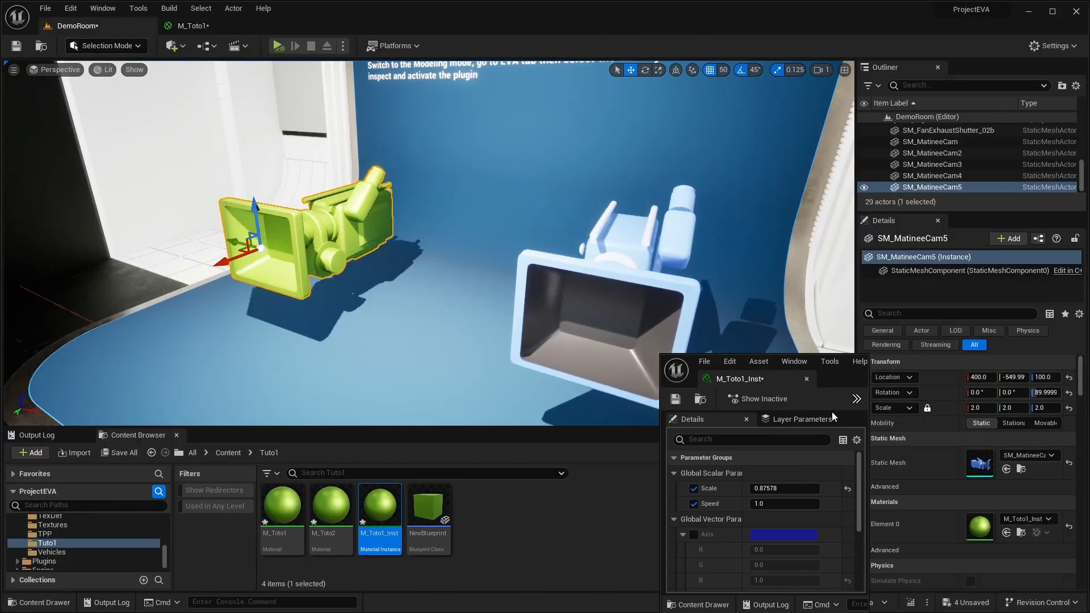
{"action": "left_click", "coordinate": [847, 488]}
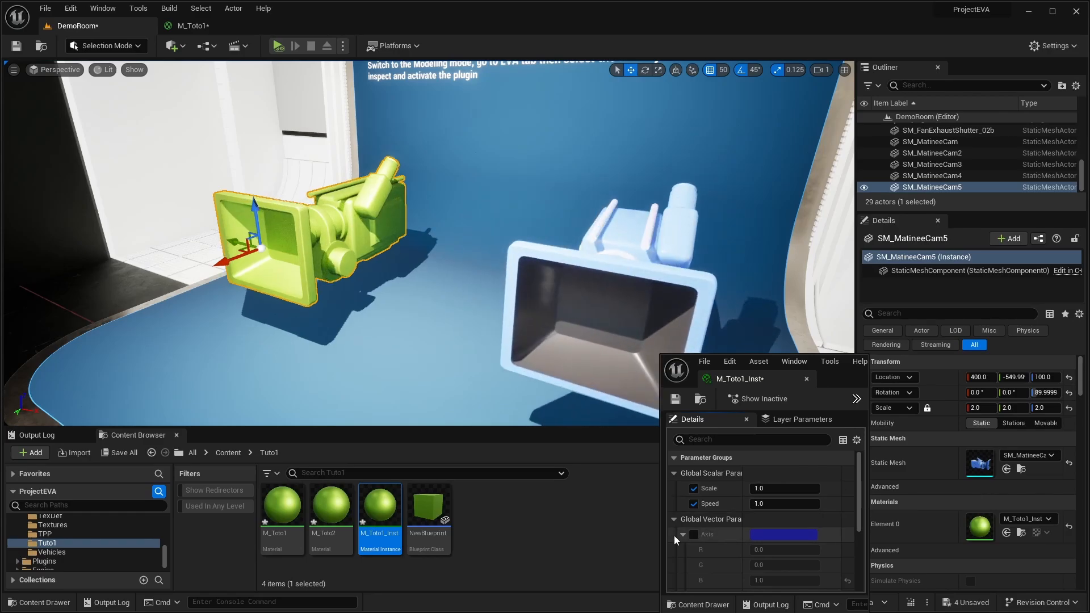
{"action": "left_click", "coordinate": [683, 534]}
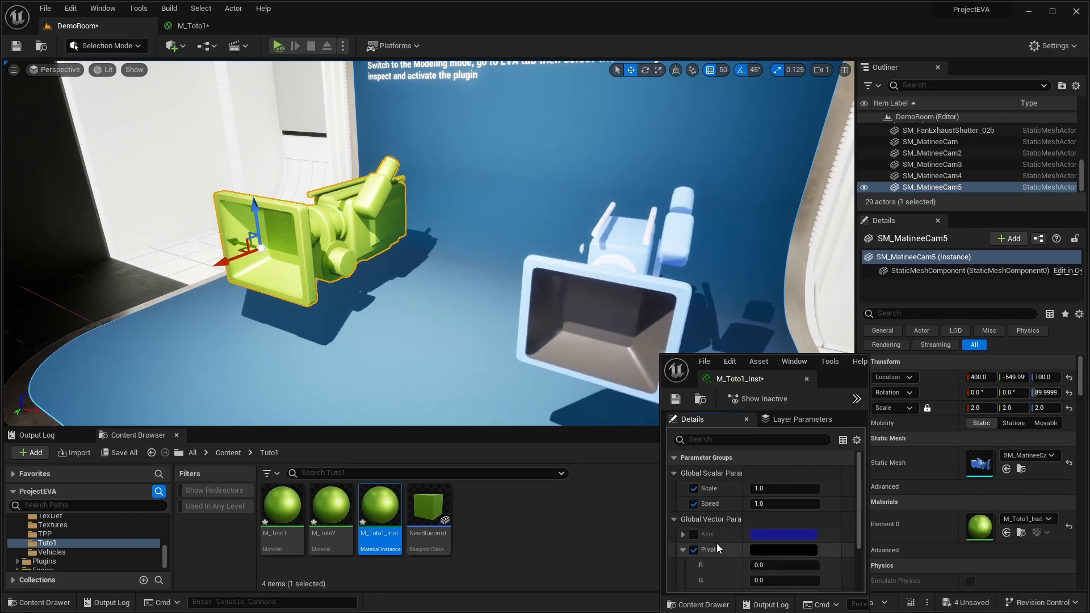
{"action": "scroll", "coordinate": [716, 543], "scroll_direction": "down", "scroll_amount": 2}
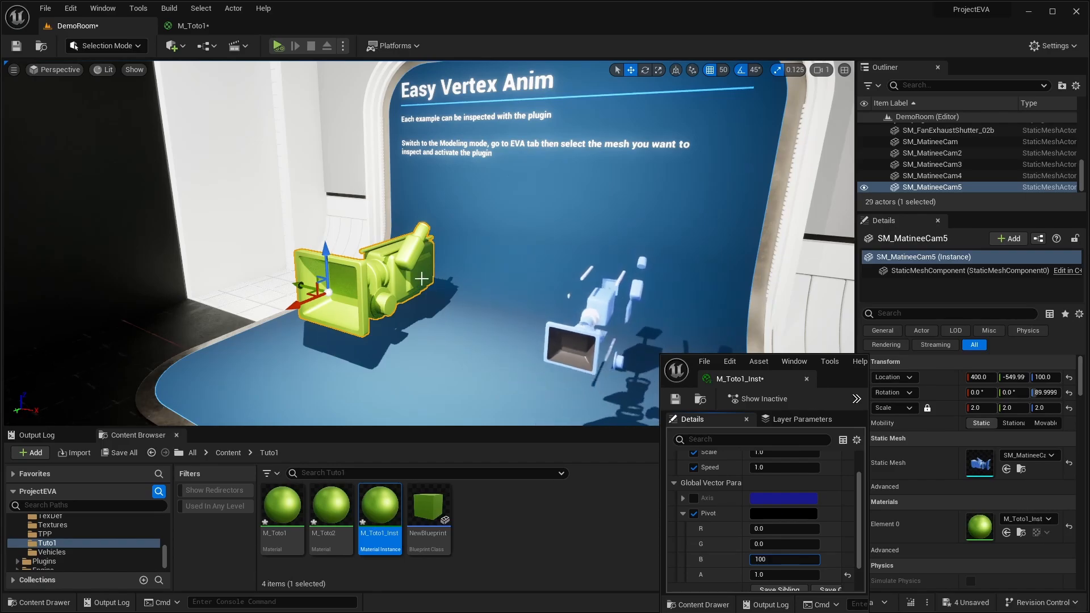
{"action": "scroll", "coordinate": [772, 513], "scroll_direction": "up", "scroll_amount": 2}
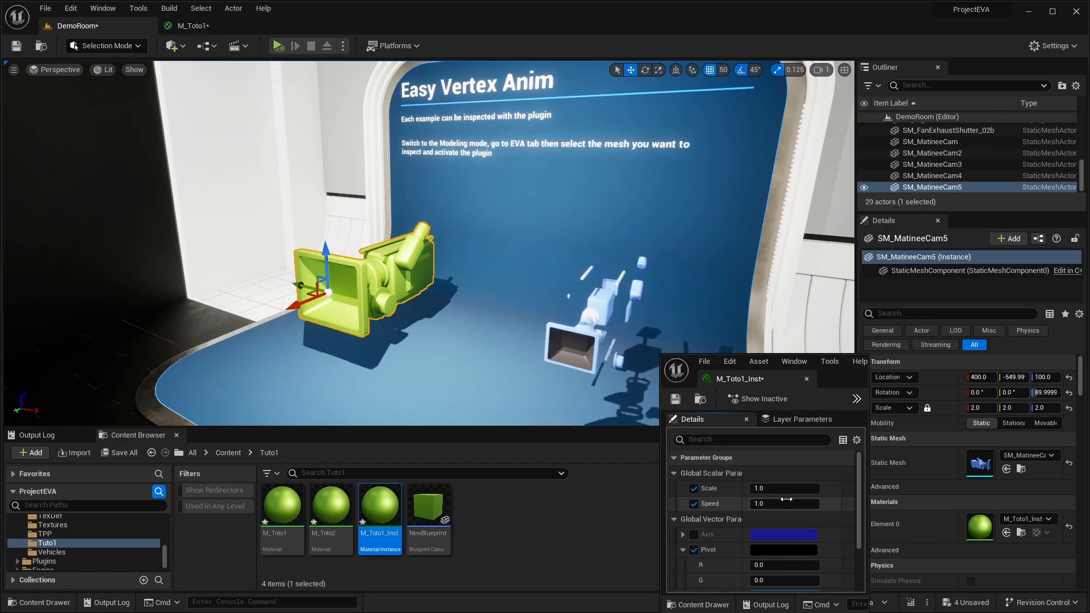
- Lower the Scale parameter to about 0.17 and check from another angle how the camera shrinks toward its new pivot
{"action": "left_click_drag", "start_coordinate": [792, 489], "coordinate": [748, 488]}
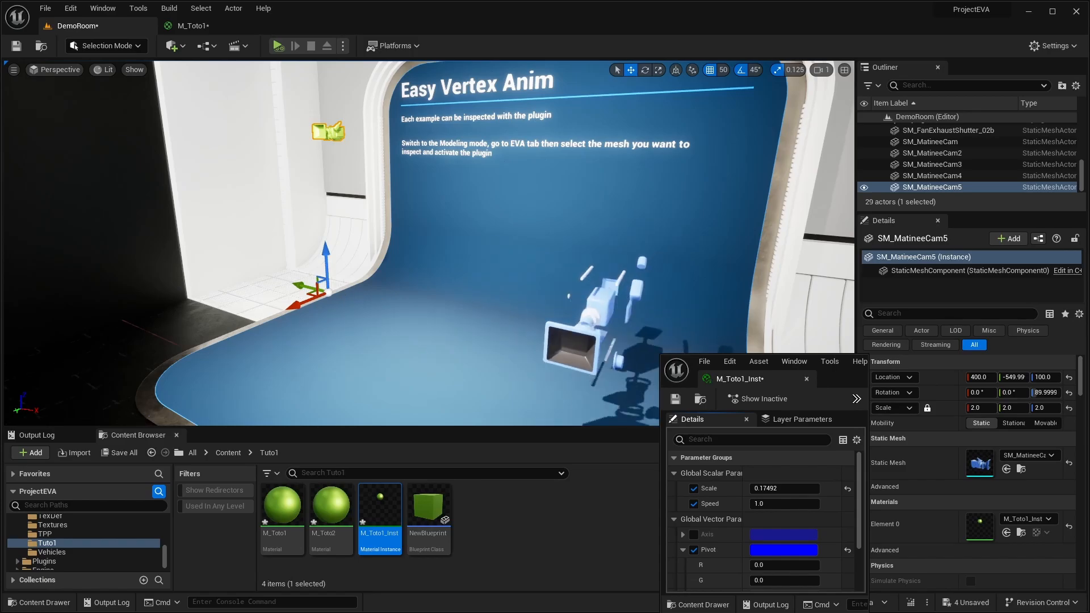
{"action": "right_click_drag", "start_coordinate": [431, 244], "coordinate": [743, 240]}
{"action": "key", "text": "a"}
{"action": "key", "text": "a"}
{"action": "key", "text": "w"}
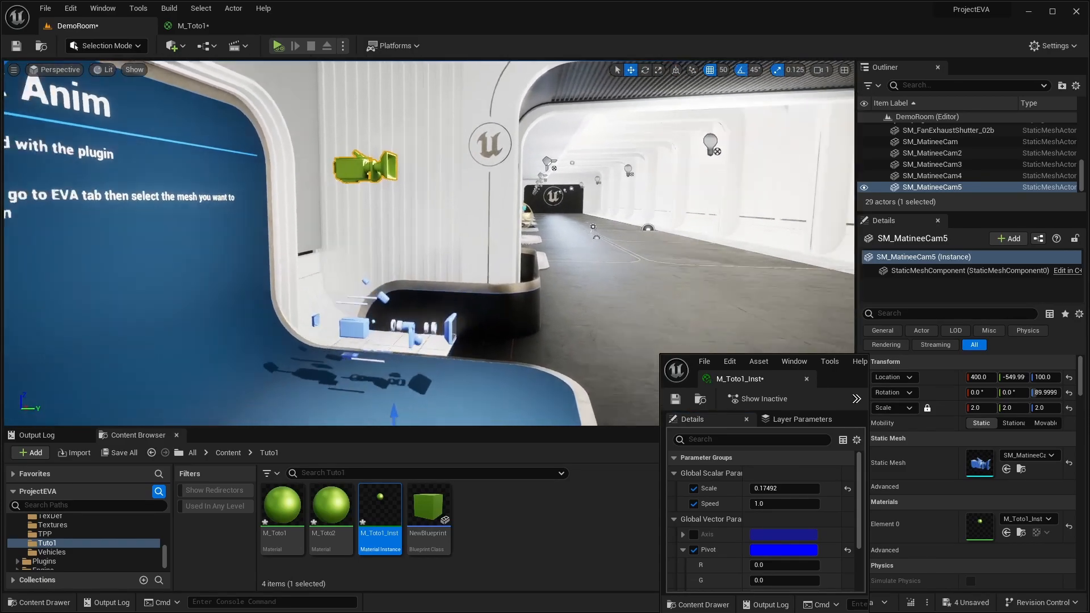
{"action": "key", "text": "f"}
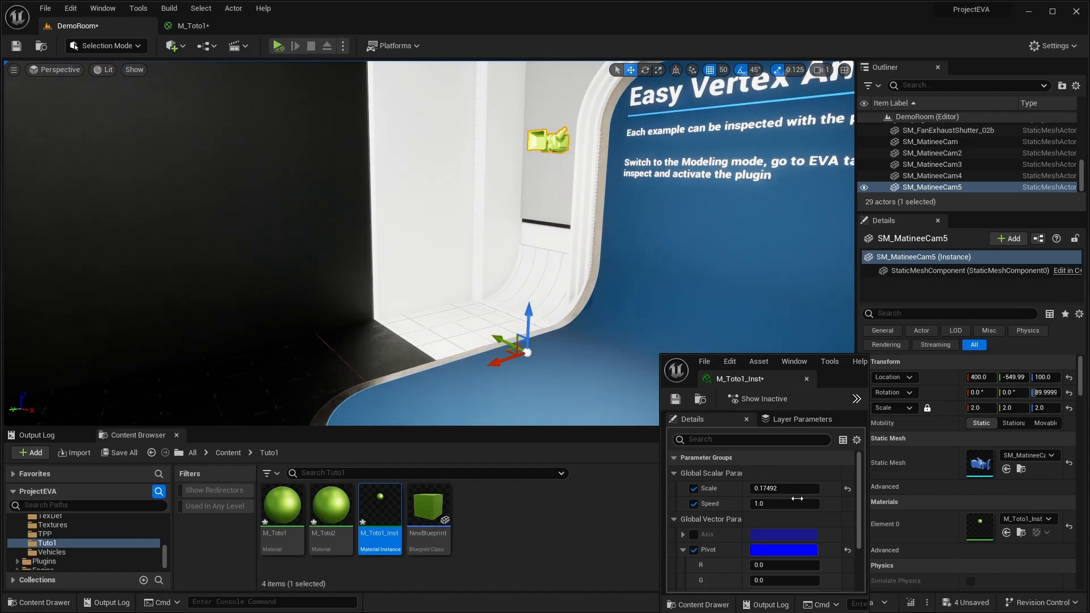
- Vary the Scale parameter again, ending at about 0.039, and view the shrunken camera from both sides
{"action": "mouse_move", "coordinate": [787, 488]}
{"action": "left_mouse_down"}
{"action": "mouse_move", "coordinate": [830, 489]}
{"action": "mouse_move", "coordinate": [788, 489]}
{"action": "left_mouse_up"}
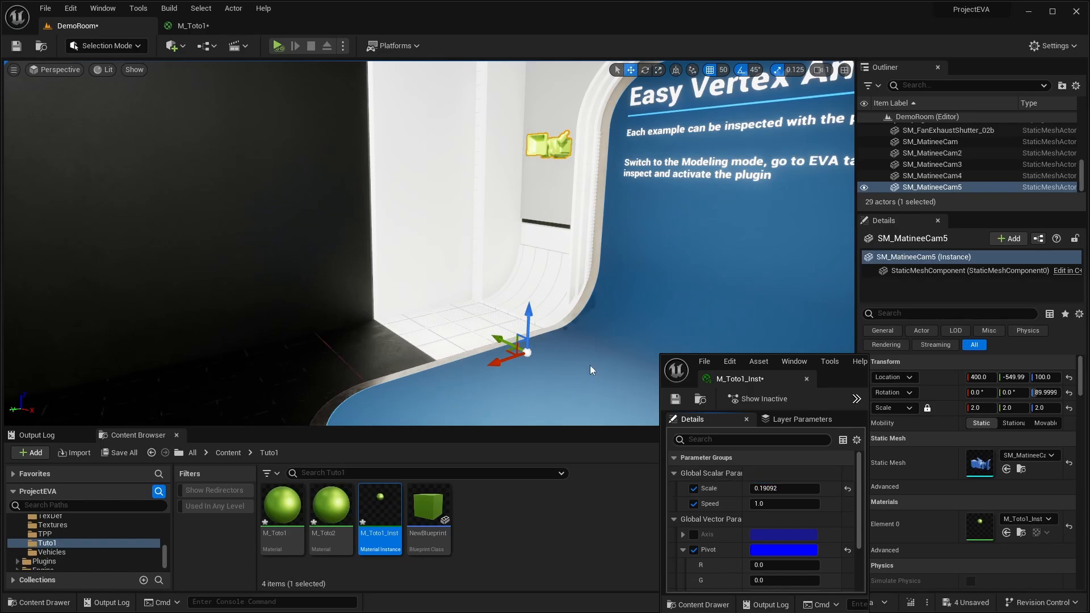
{"action": "right_click_drag", "start_coordinate": [591, 367], "coordinate": [857, 366]}
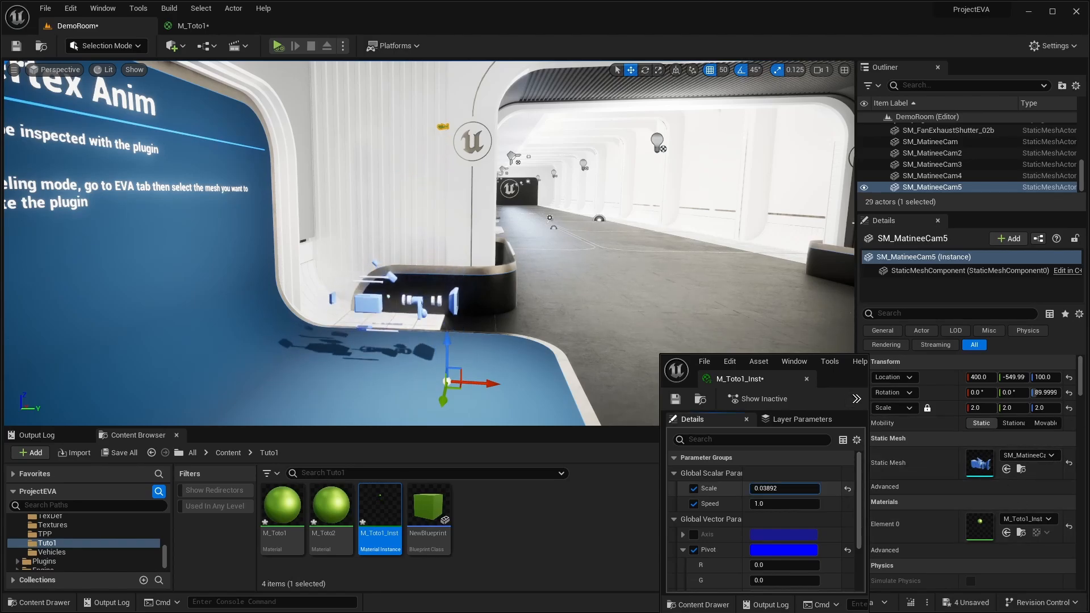
{"action": "right_click_drag", "start_coordinate": [672, 266], "coordinate": [488, 261]}
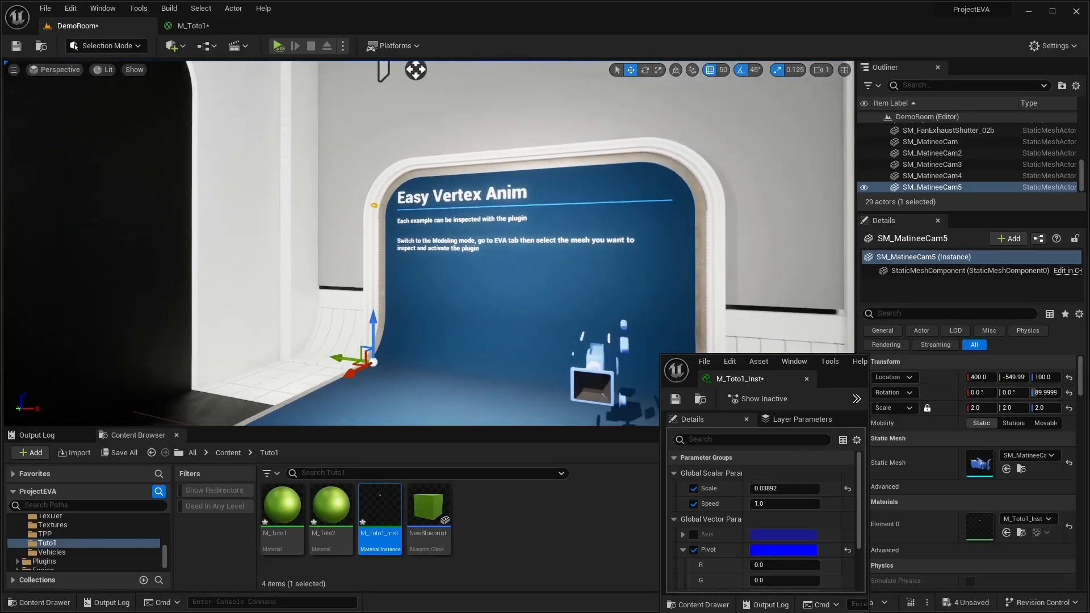
{"action": "right_click_drag", "start_coordinate": [621, 233], "coordinate": [593, 256]}
- Set the Scale parameter of M_Toto1_Inst to 1
{"action": "left_click", "coordinate": [793, 488]}
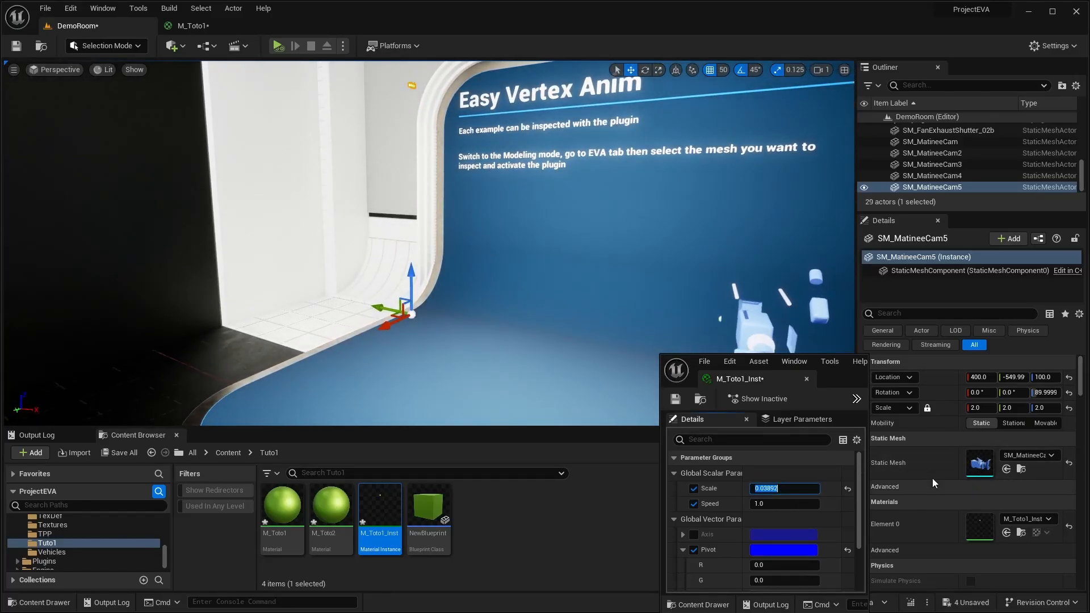
{"action": "type", "text": "1"}
{"action": "key", "text": "Return"}
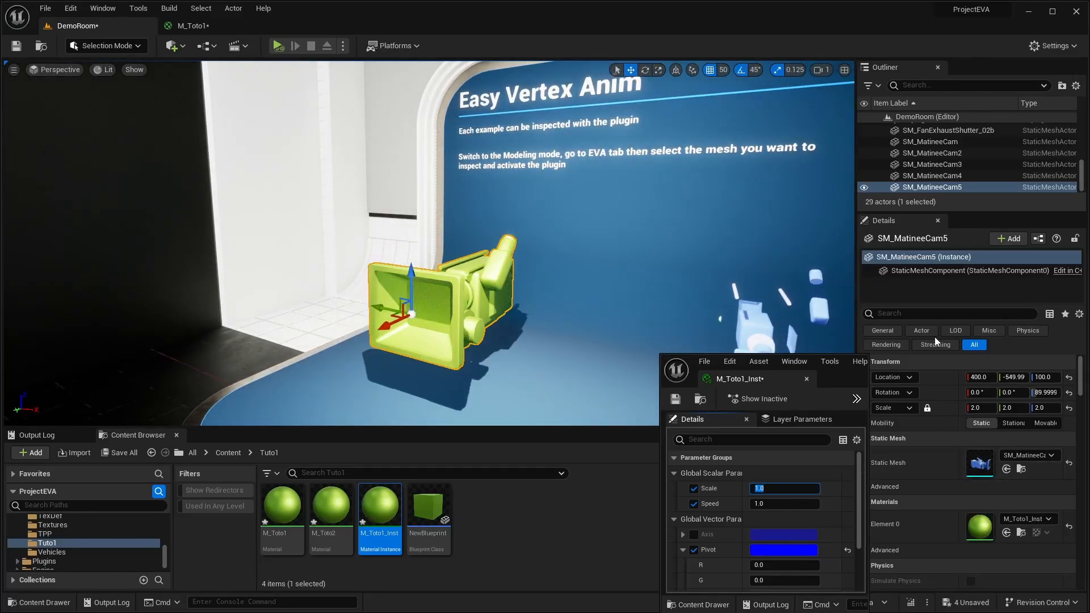
- Return to the M_Toto1 graph and move the M_Toto1_Inst window away from the scaling nodes
{"action": "left_click", "coordinate": [191, 26]}
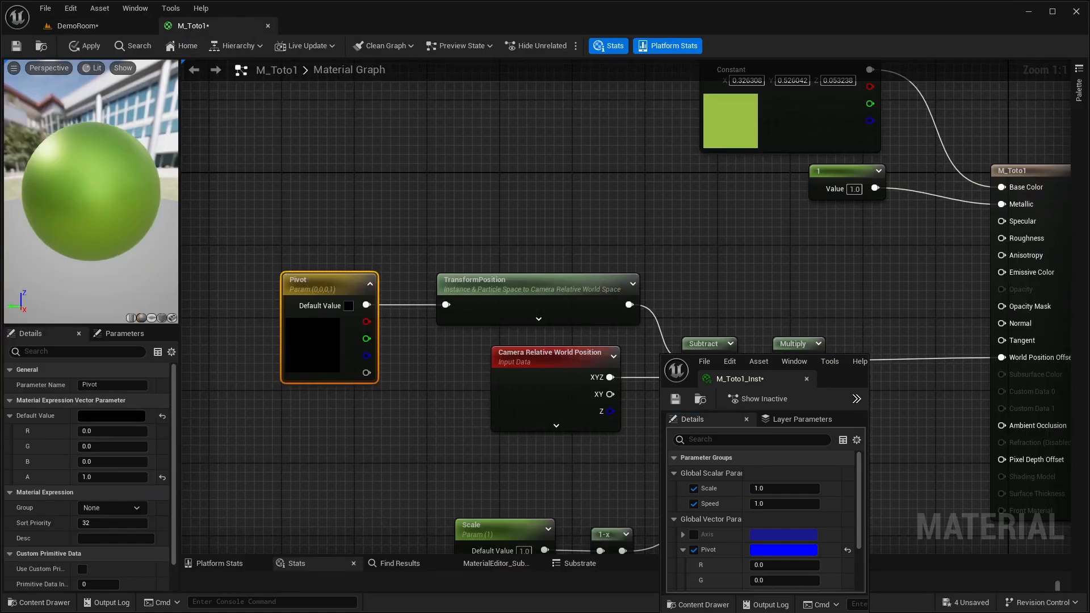
{"action": "right_click_drag", "start_coordinate": [363, 421], "coordinate": [410, 425]}
{"action": "mouse_move", "coordinate": [292, 267]}
{"action": "right_mouse_down"}
{"action": "mouse_move", "coordinate": [230, 271]}
{"action": "mouse_move", "coordinate": [253, 287]}
{"action": "mouse_move", "coordinate": [191, 267]}
{"action": "mouse_move", "coordinate": [278, 255]}
{"action": "right_mouse_up"}
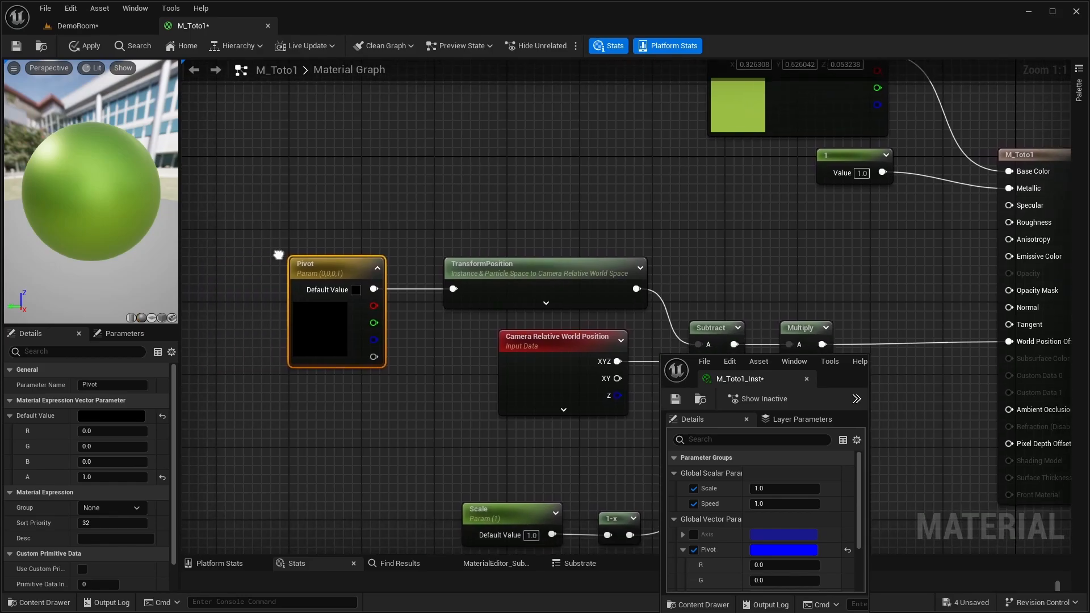
{"action": "scroll", "coordinate": [349, 187], "scroll_direction": "down", "scroll_amount": 2}
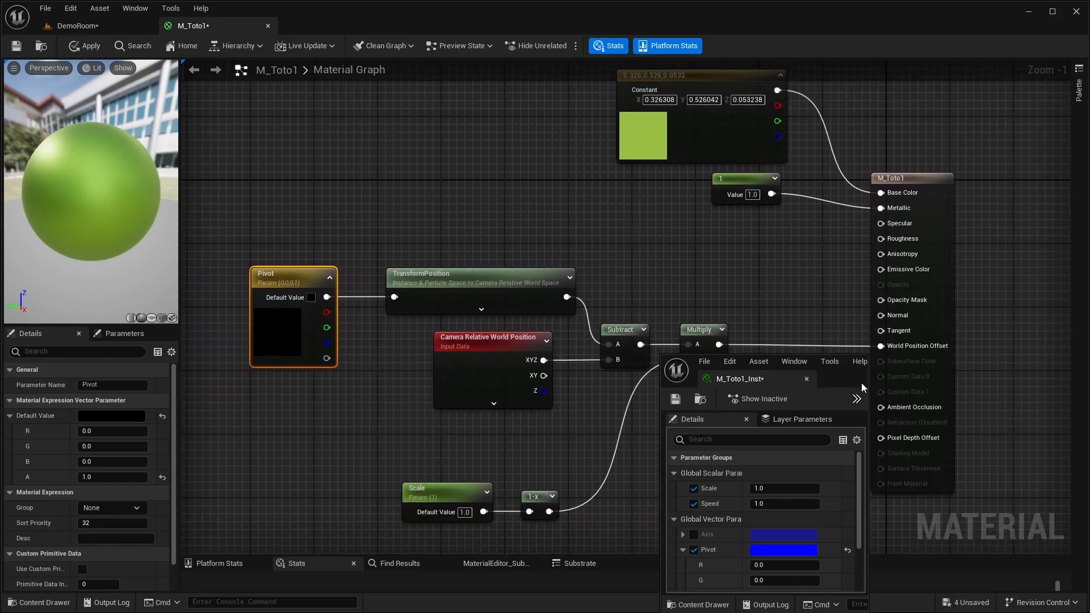
{"action": "left_click_drag", "start_coordinate": [840, 377], "coordinate": [1027, 399]}
- Add a comment titled "Object pivot" around the Pivot parameter node in the M_Toto1 graph
{"action": "right_click_drag", "start_coordinate": [719, 463], "coordinate": [770, 436]}
{"action": "right_click_drag", "start_coordinate": [240, 207], "coordinate": [283, 233]}
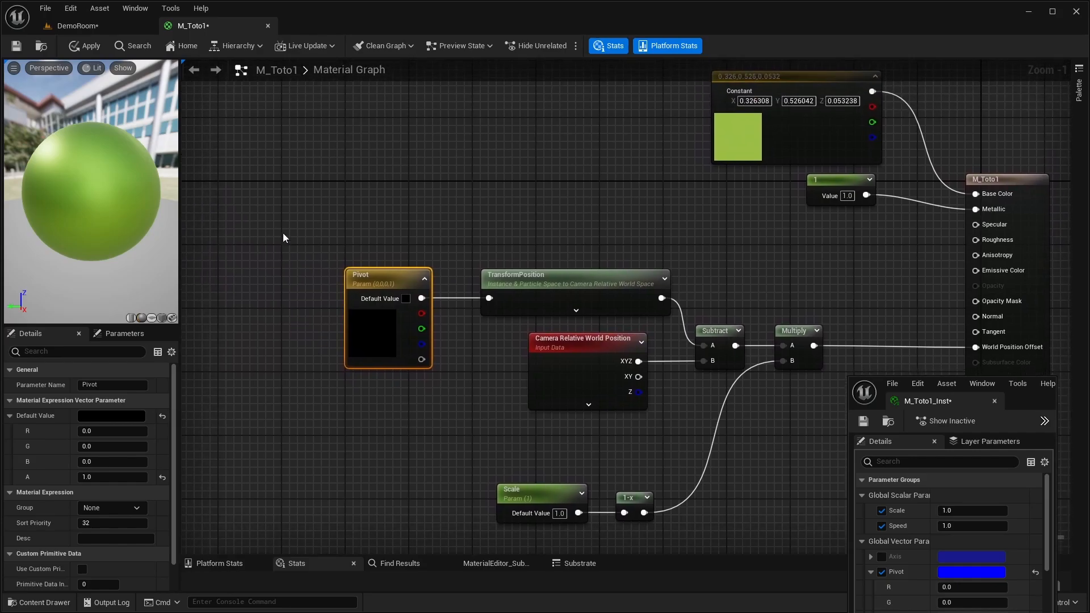
{"action": "left_click_drag", "start_coordinate": [455, 401], "coordinate": [454, 401]}
{"action": "type", "text": "c"}
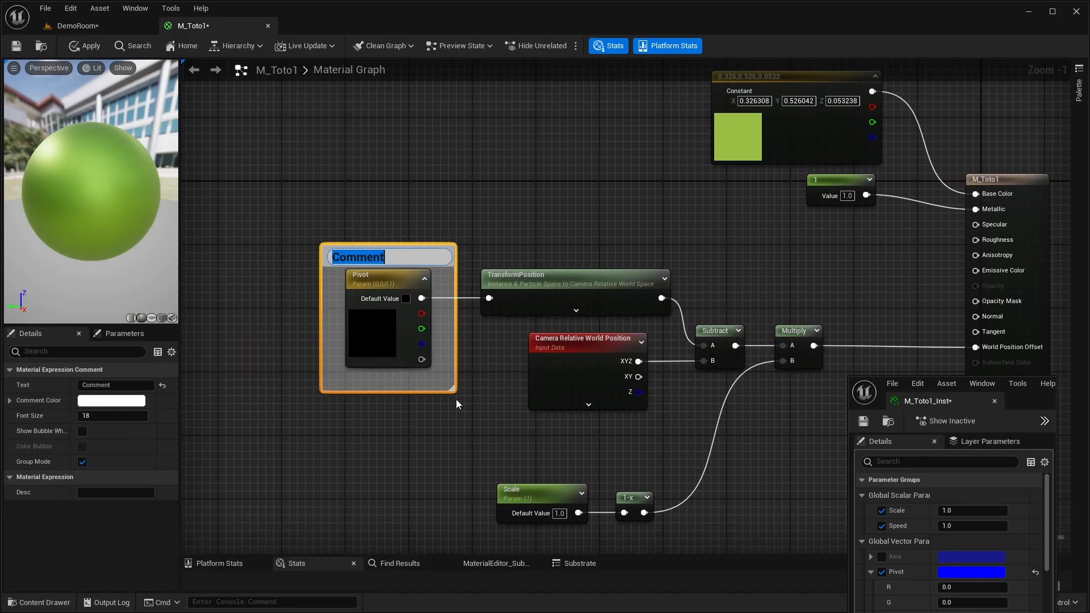
{"action": "type", "text": "Objec"}
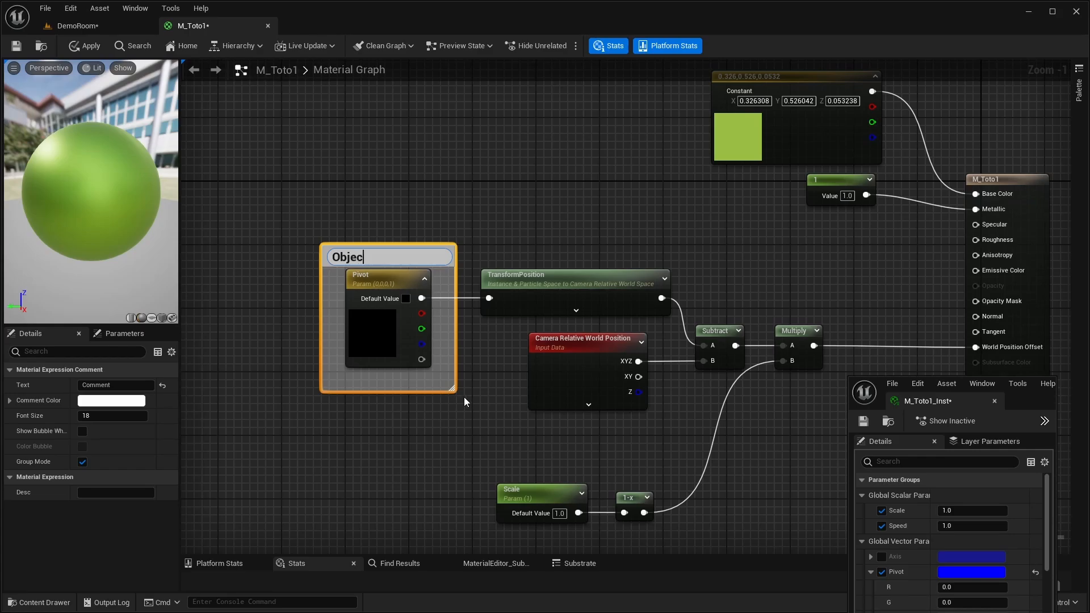
{"action": "type", "text": "t pivot"}
{"action": "key", "text": "Return"}
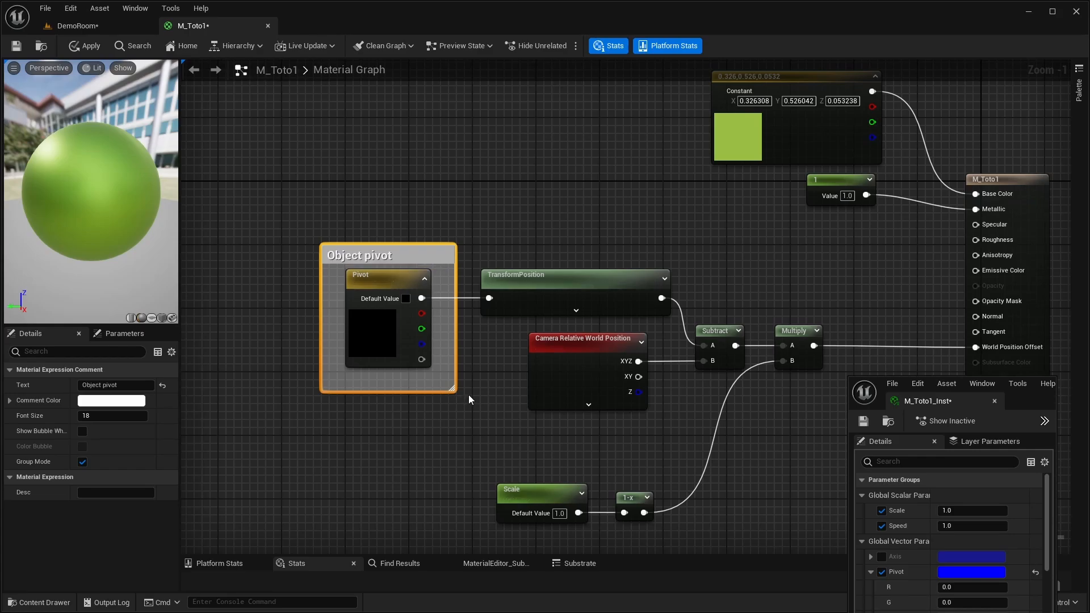
- Examine the animated white camera beside SM_MatineeCam5 in the DemoRoom level, and return to the M_Toto1 graph
{"action": "mouse_move", "coordinate": [469, 222]}
{"action": "right_mouse_down"}
{"action": "mouse_move", "coordinate": [477, 216]}
{"action": "mouse_move", "coordinate": [486, 255]}
{"action": "mouse_move", "coordinate": [499, 238]}
{"action": "mouse_move", "coordinate": [457, 229]}
{"action": "right_mouse_up"}
{"action": "left_click", "coordinate": [67, 30]}
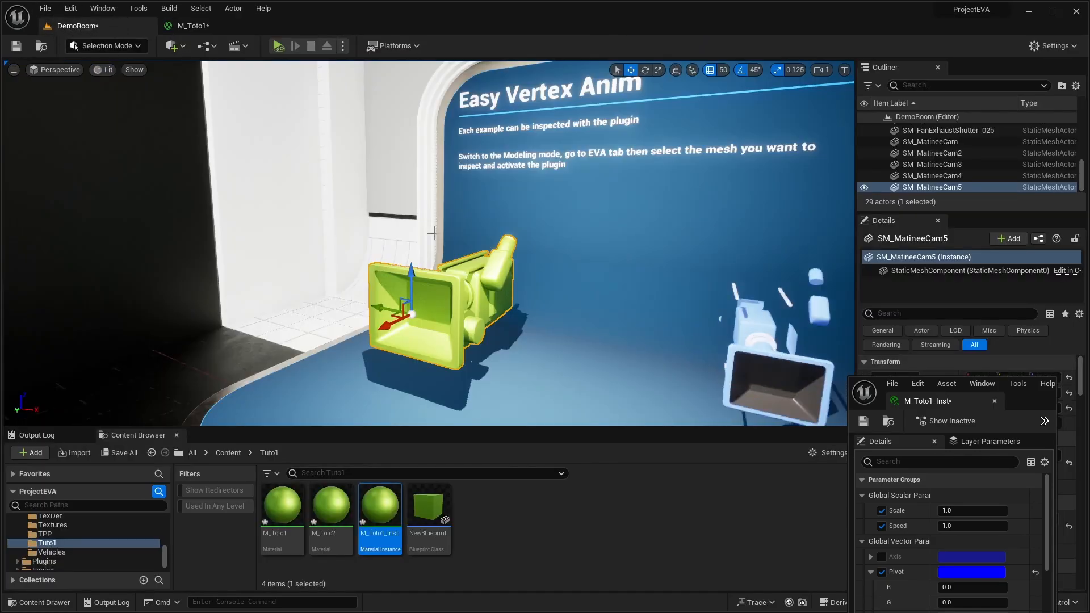
{"action": "right_click_drag", "start_coordinate": [572, 302], "coordinate": [664, 392]}
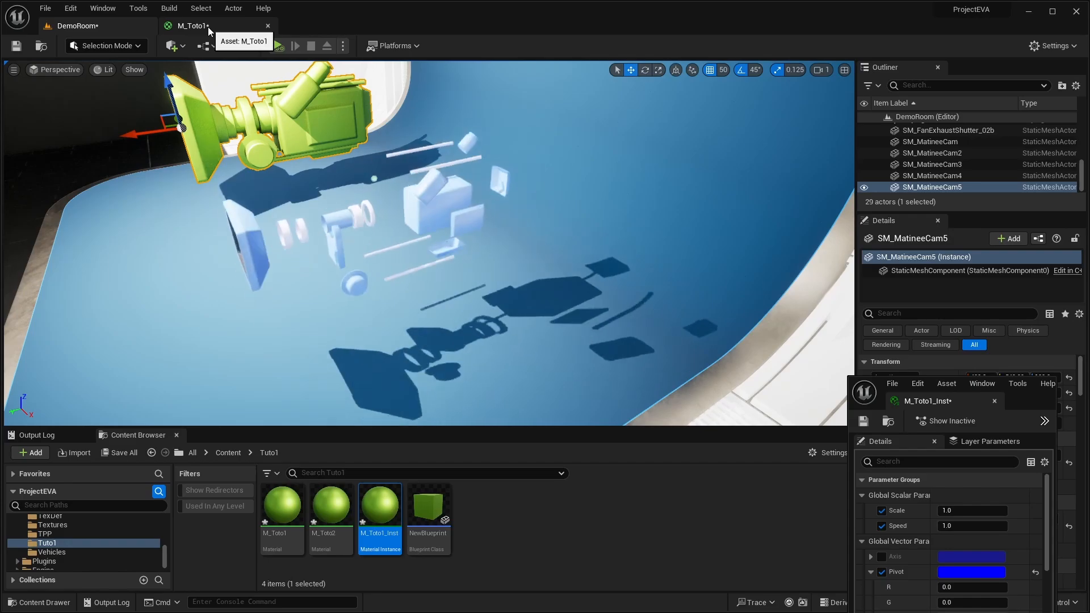
{"action": "left_click", "coordinate": [208, 26]}
{"action": "right_click_drag", "start_coordinate": [355, 214], "coordinate": [285, 182]}
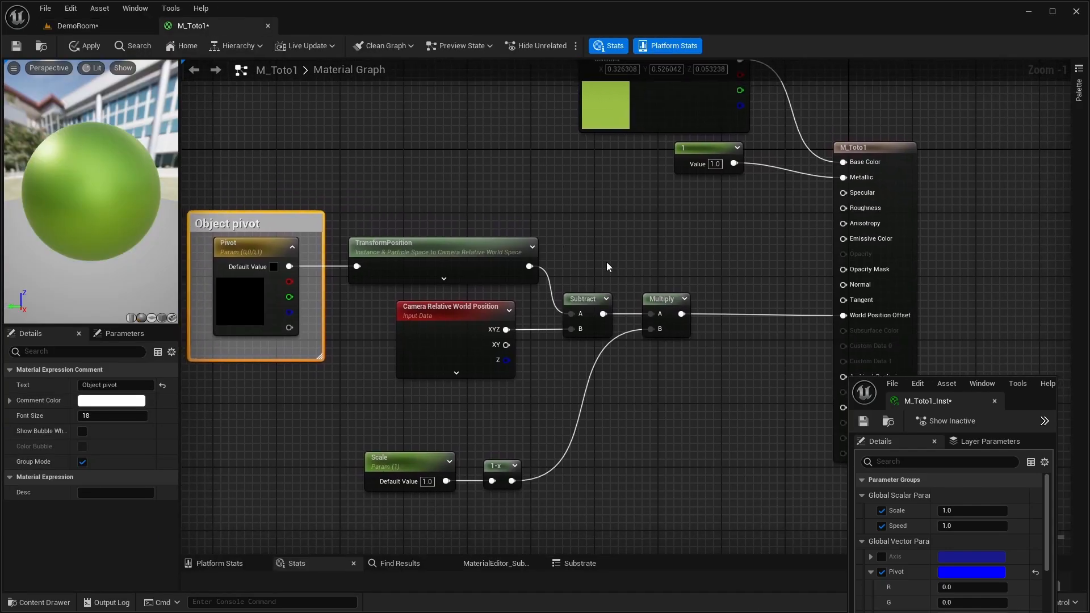
- Extend the "Object pivot" comment slightly upward and add an empty comment titled "Vertex pivot" above it
{"action": "left_click_drag", "start_coordinate": [247, 174], "coordinate": [654, 504]}
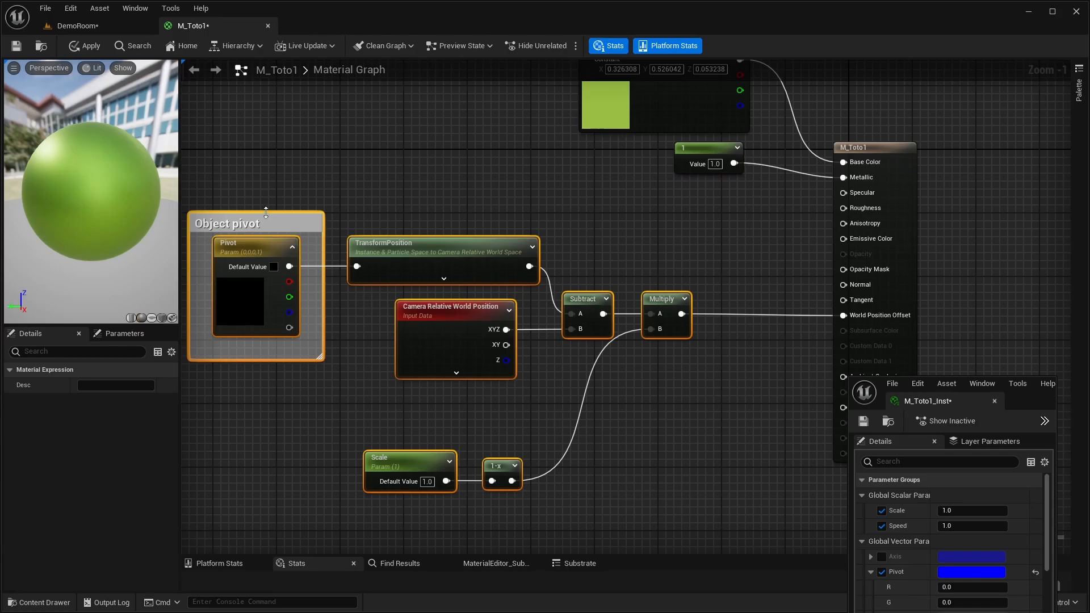
{"action": "left_click_drag", "start_coordinate": [266, 212], "coordinate": [265, 204]}
{"action": "right_click_drag", "start_coordinate": [329, 140], "coordinate": [431, 298]}
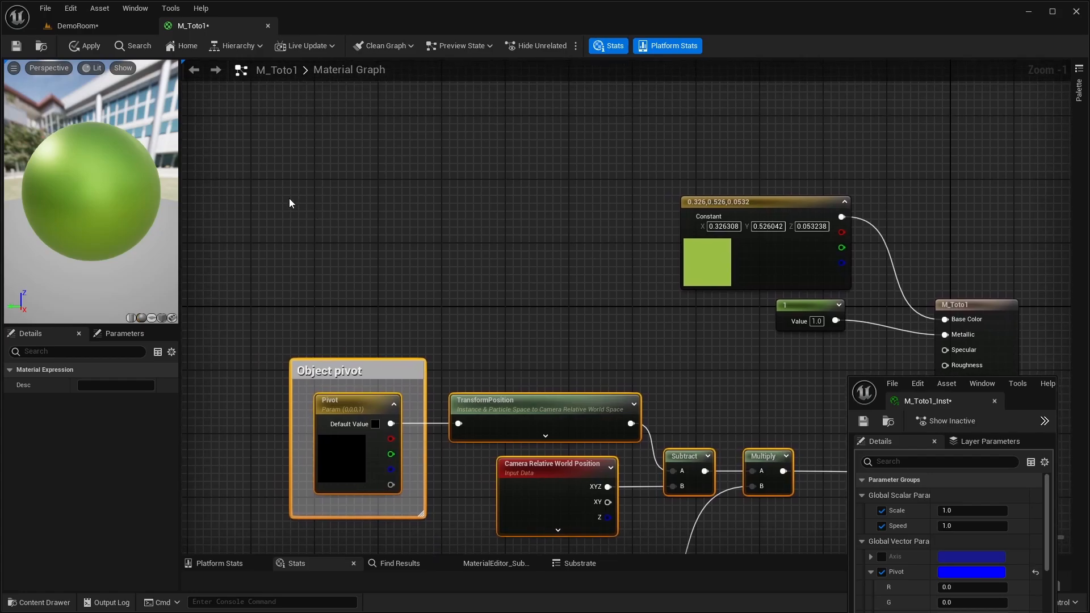
{"action": "left_click", "coordinate": [282, 229]}
{"action": "key", "text": "c"}
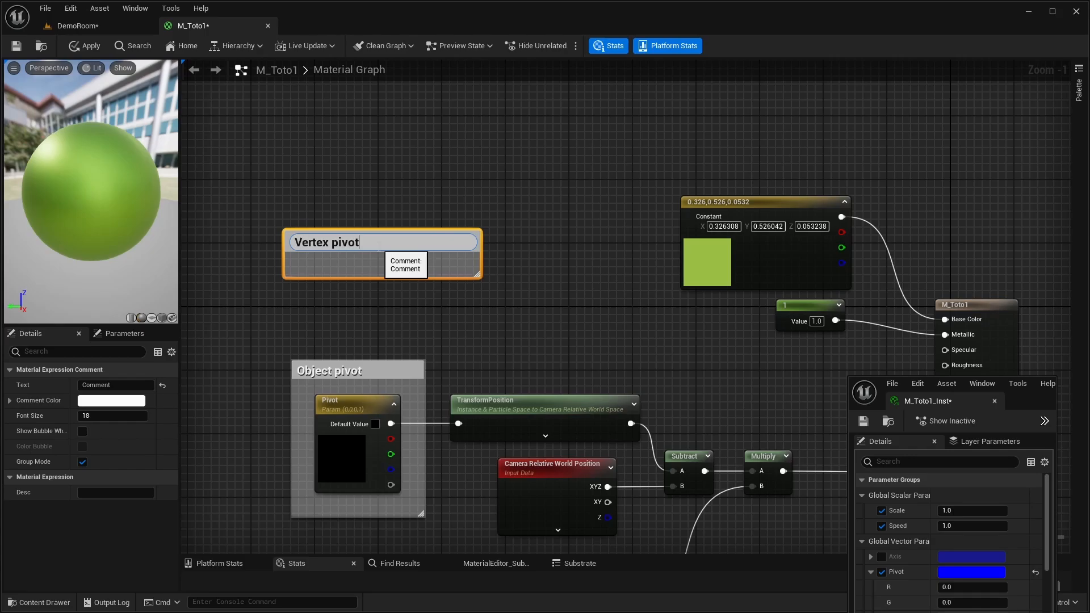
{"action": "key", "text": "Return"}
- Enlarge the "Vertex pivot" comment to about the size of "Object pivot" and align their outer edges on the TransformPosition side
{"action": "left_click_drag", "start_coordinate": [478, 276], "coordinate": [433, 338]}
{"action": "left_click_drag", "start_coordinate": [365, 228], "coordinate": [366, 196]}
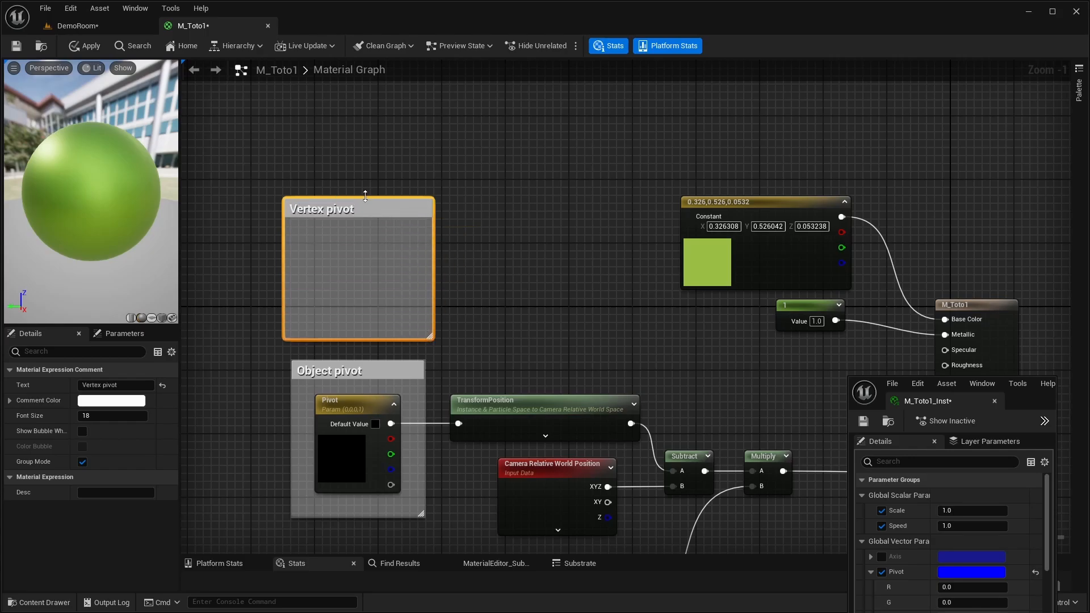
{"action": "left_click", "coordinate": [282, 264]}
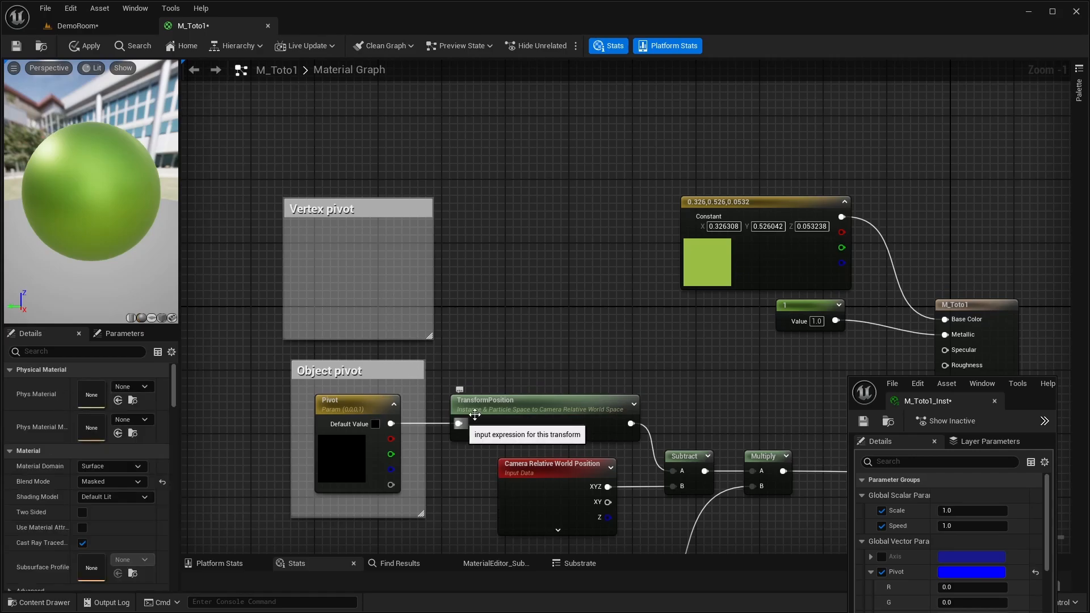
{"action": "right_click_drag", "start_coordinate": [584, 313], "coordinate": [556, 300]}
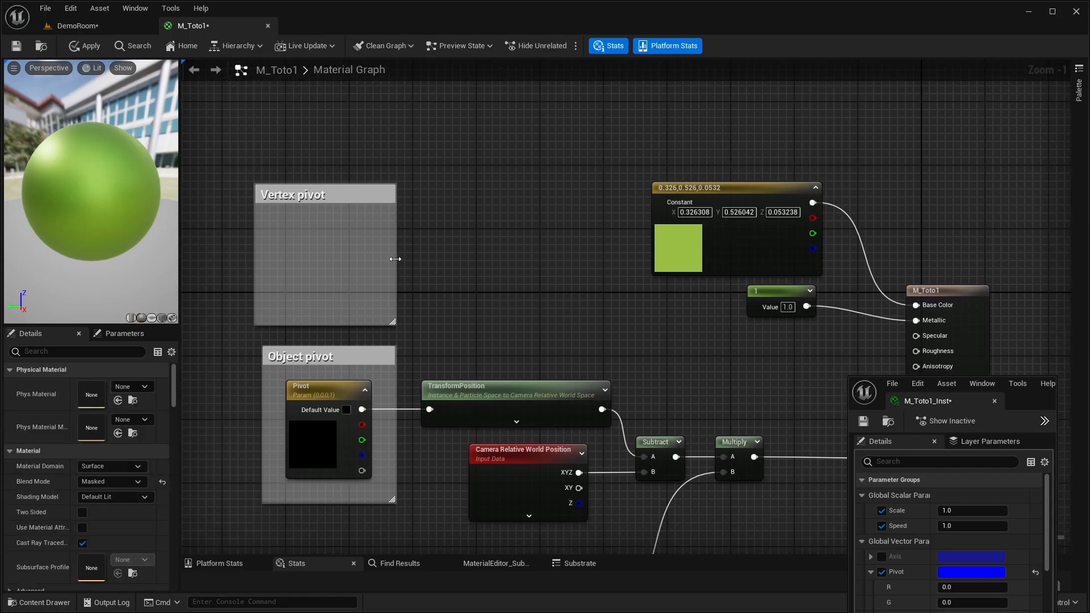
- Compare the white camera's parts with the green SM_MatineeCam5 in the DemoRoom level, and return to the material graph
{"action": "right_click_drag", "start_coordinate": [529, 404], "coordinate": [452, 294]}
{"action": "right_click_drag", "start_coordinate": [493, 208], "coordinate": [508, 264]}
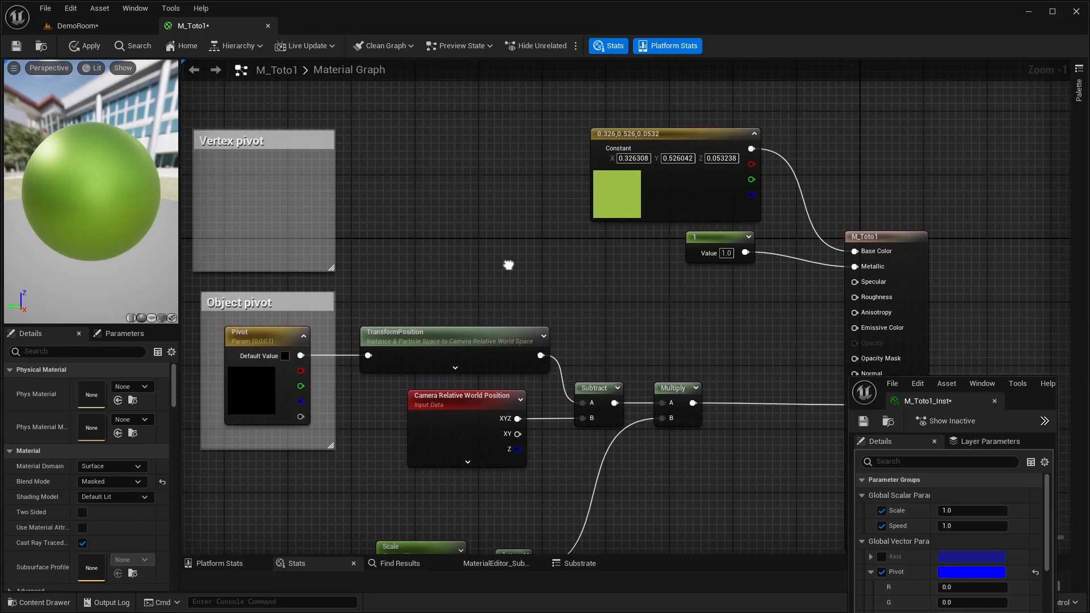
{"action": "left_click", "coordinate": [73, 26]}
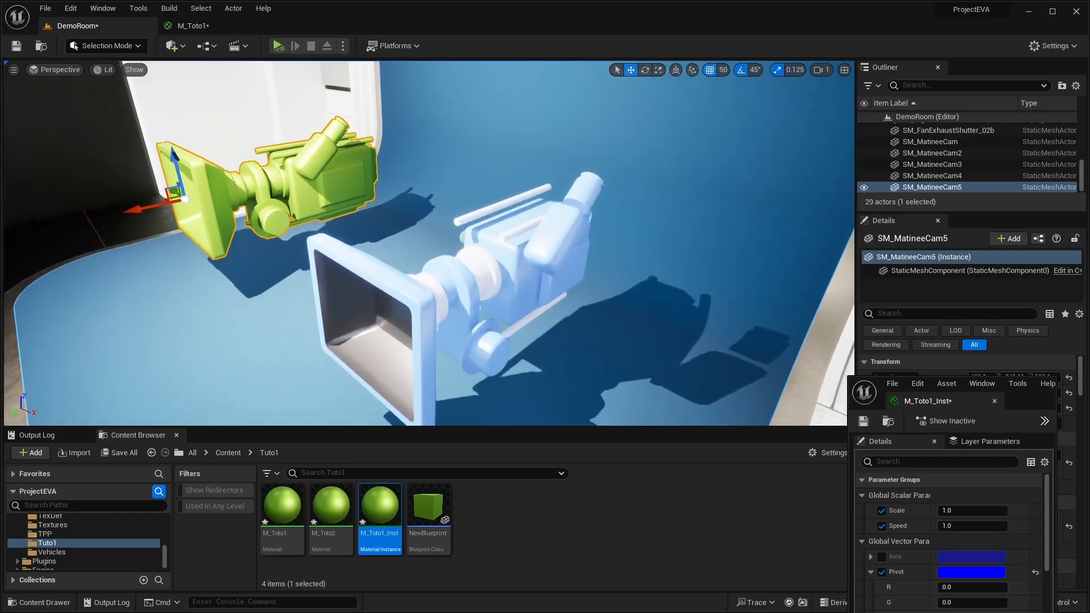
{"action": "mouse_move", "coordinate": [429, 243]}
{"action": "right_mouse_down"}
{"action": "mouse_move", "coordinate": [429, 256]}
{"action": "mouse_move", "coordinate": [429, 244]}
{"action": "right_mouse_up"}
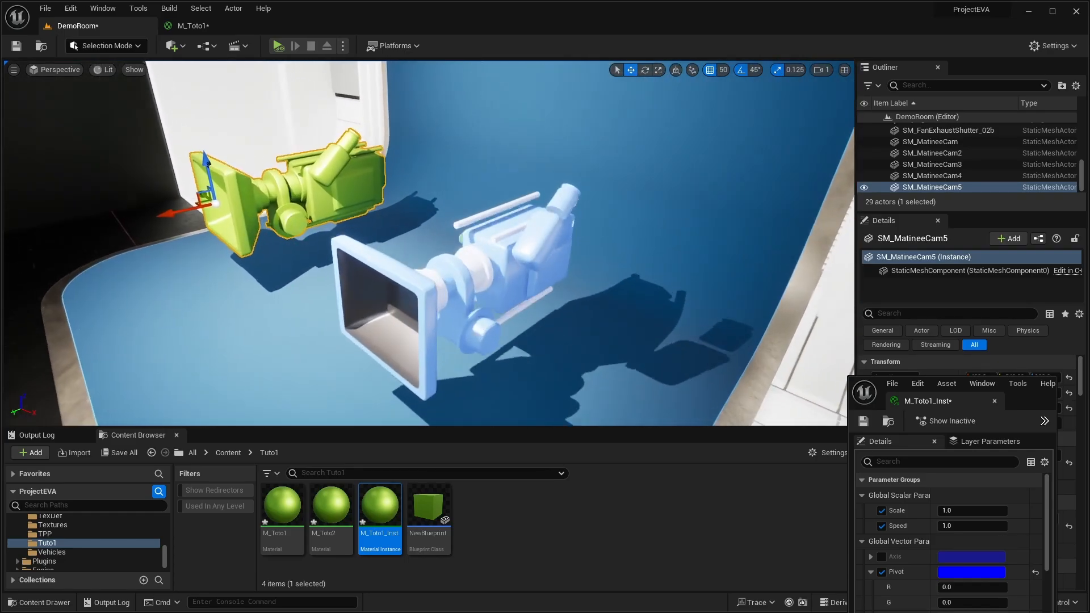
{"action": "left_click", "coordinate": [214, 26]}
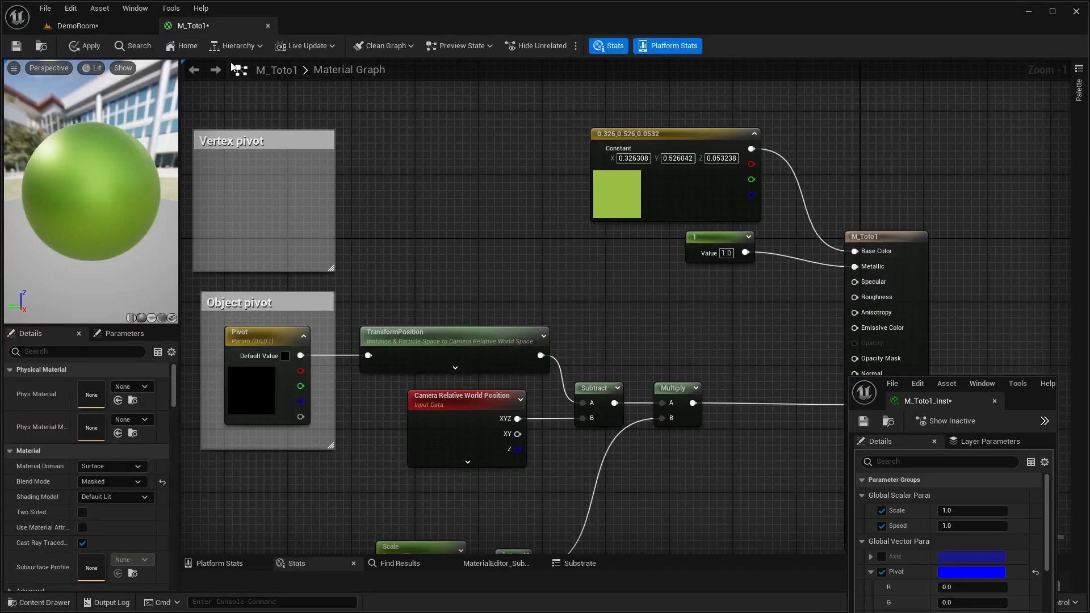
{"action": "right_click_drag", "start_coordinate": [442, 267], "coordinate": [484, 268]}
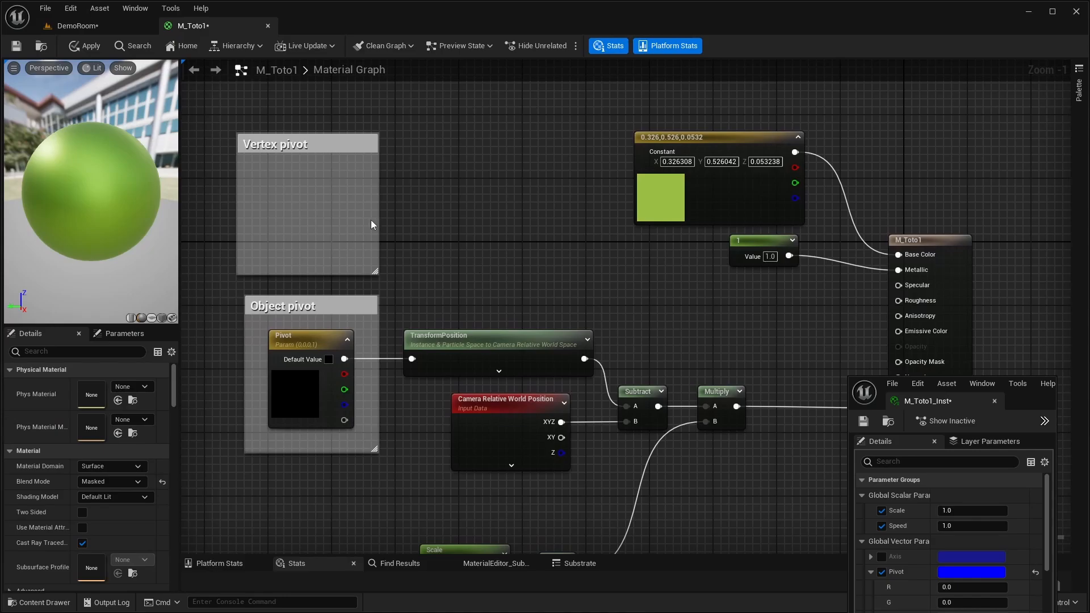
{"action": "left_click_drag", "start_coordinate": [413, 358], "coordinate": [342, 236]}
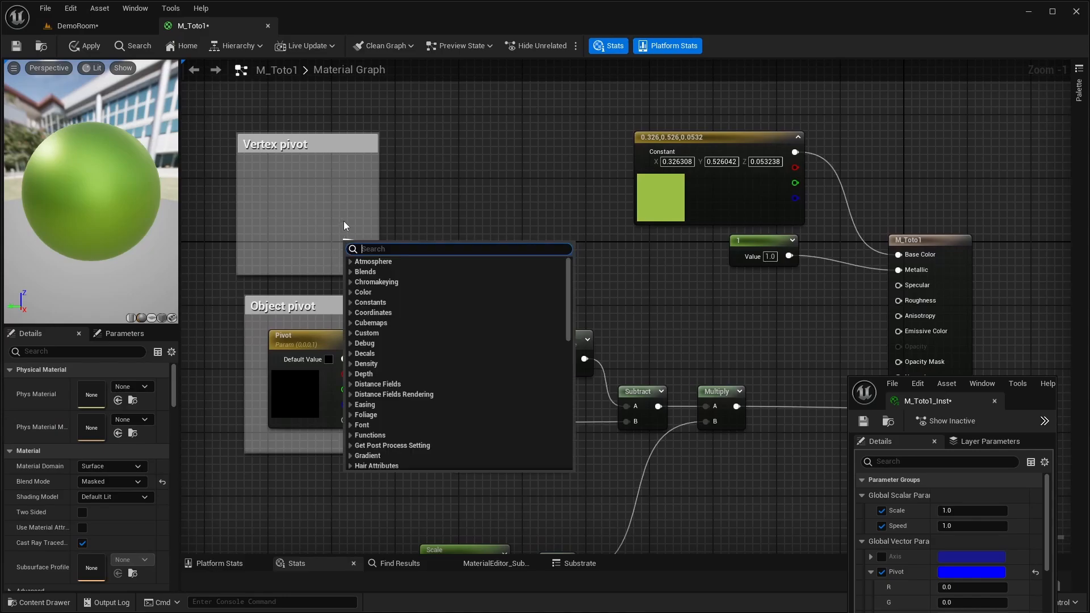
{"action": "left_click", "coordinate": [486, 220]}
{"action": "right_click_drag", "start_coordinate": [448, 238], "coordinate": [467, 220]}
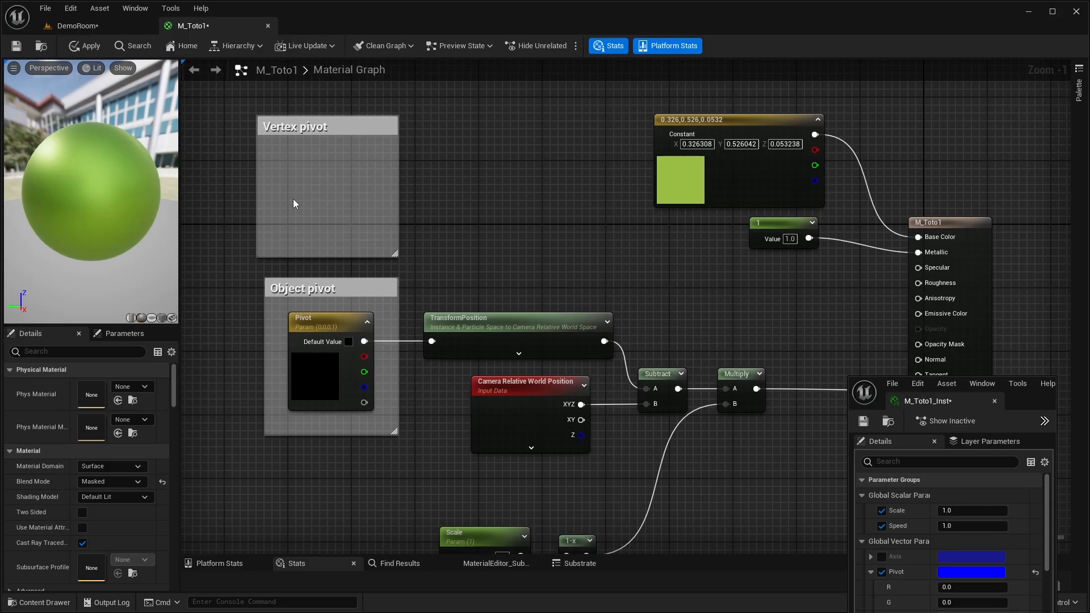
- Switch between DemoRoom and the M_Toto1 graph, examining from several angles how the white camera's separate parts scale and explode
{"action": "left_click", "coordinate": [128, 29]}
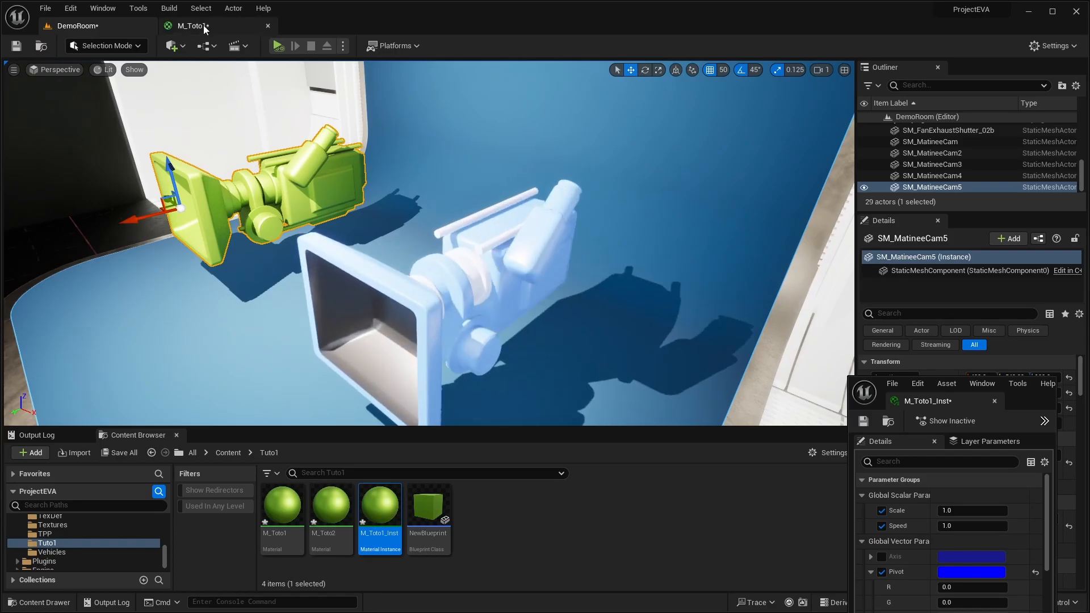
{"action": "left_click", "coordinate": [196, 26]}
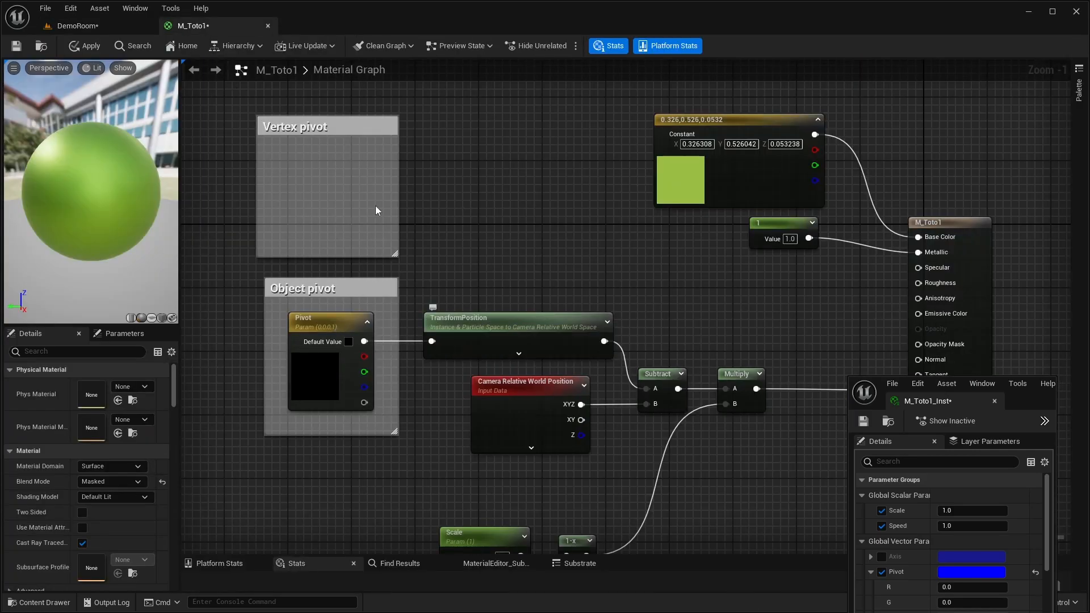
{"action": "left_click", "coordinate": [78, 26]}
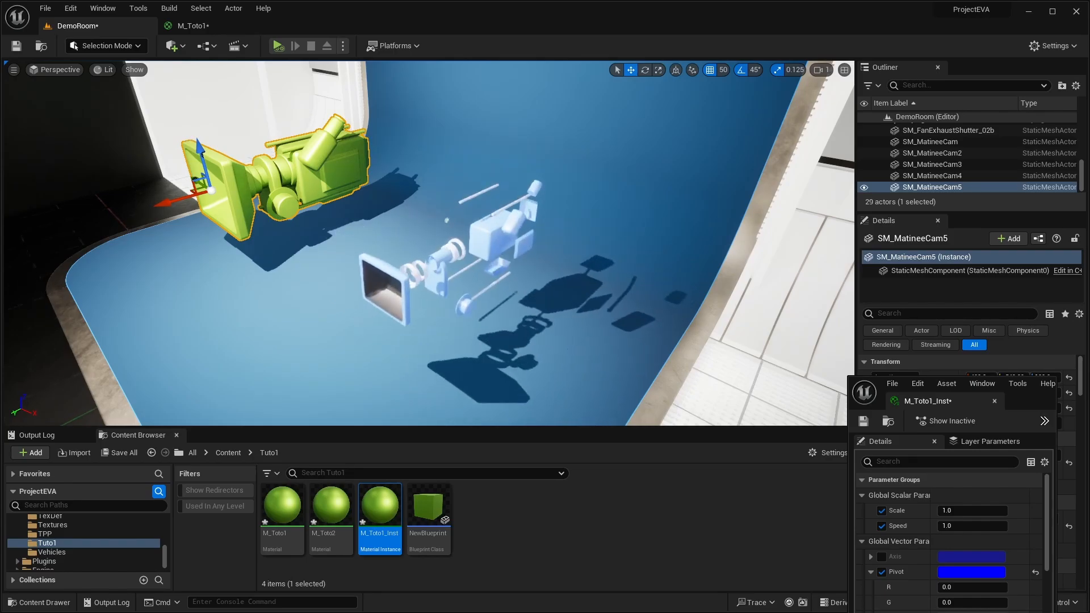
{"action": "right_click_drag", "start_coordinate": [447, 306], "coordinate": [449, 288]}
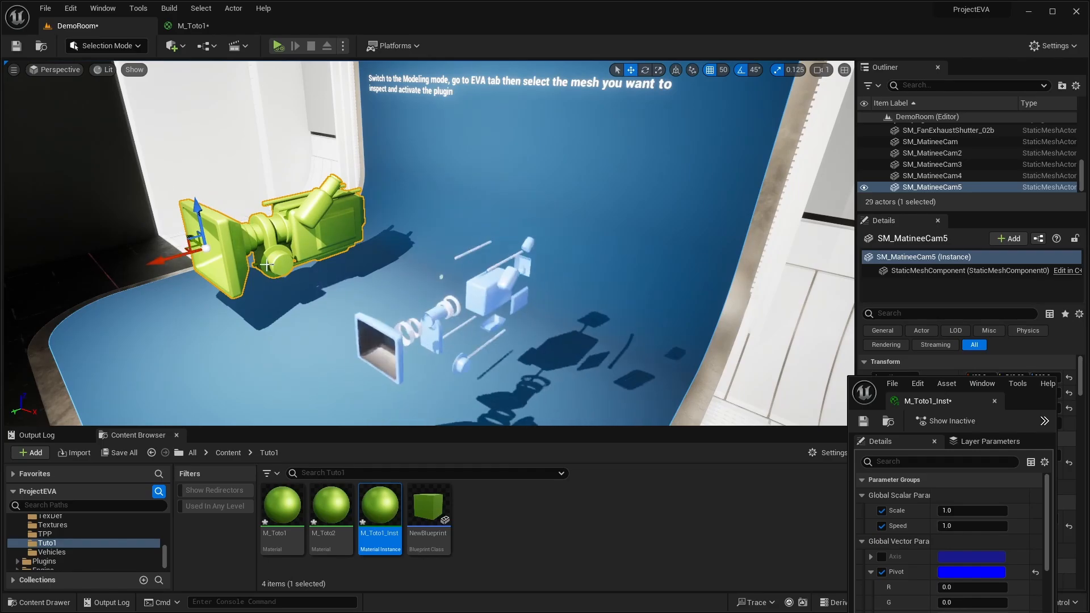
{"action": "right_click_drag", "start_coordinate": [341, 244], "coordinate": [331, 210]}
{"action": "right_click_drag", "start_coordinate": [235, 189], "coordinate": [254, 223]}
{"action": "key", "text": "s"}
{"action": "key", "text": "w"}
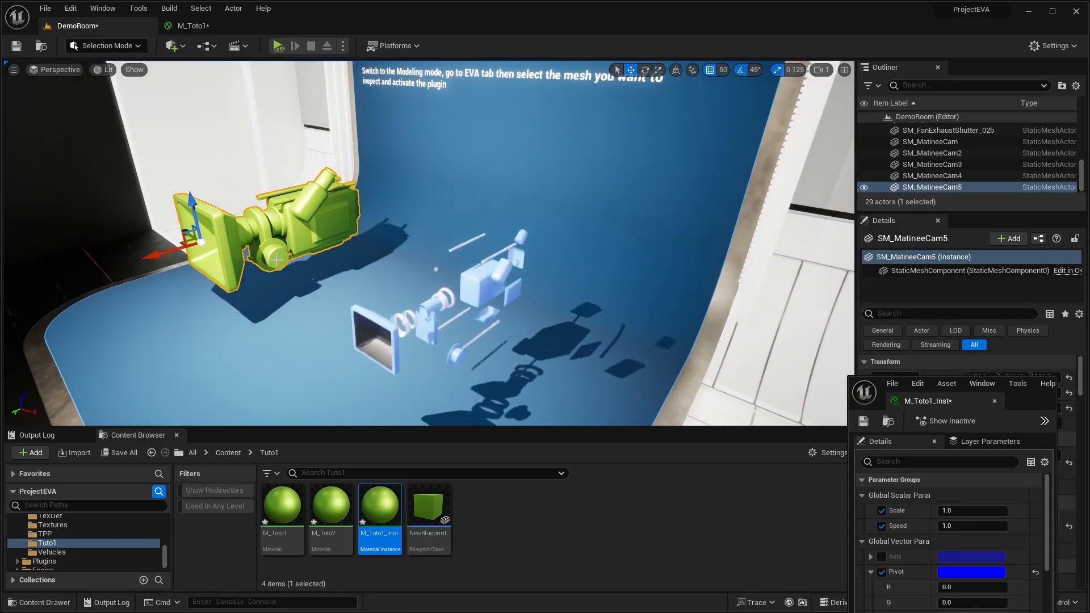
{"action": "right_click_drag", "start_coordinate": [382, 224], "coordinate": [389, 225]}
{"action": "left_click_drag", "start_coordinate": [388, 225], "coordinate": [313, 227], "text": "alt"}
{"action": "left_click", "coordinate": [216, 25]}
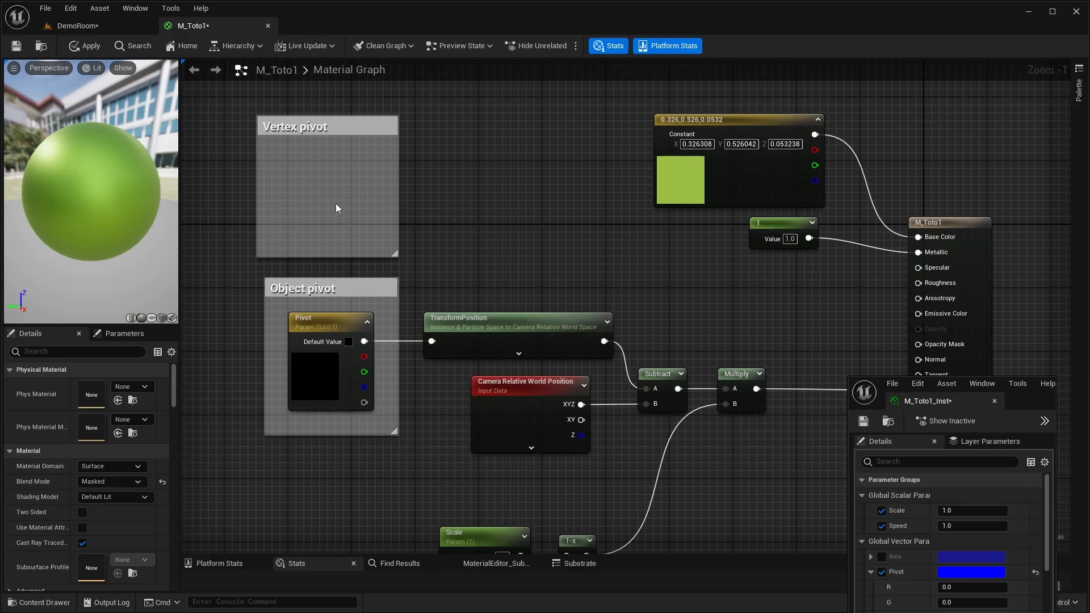
- Fly through the DemoRoom level to the Gimbal exhibit and examine the rotation of its nested rings
{"action": "left_click", "coordinate": [89, 26]}
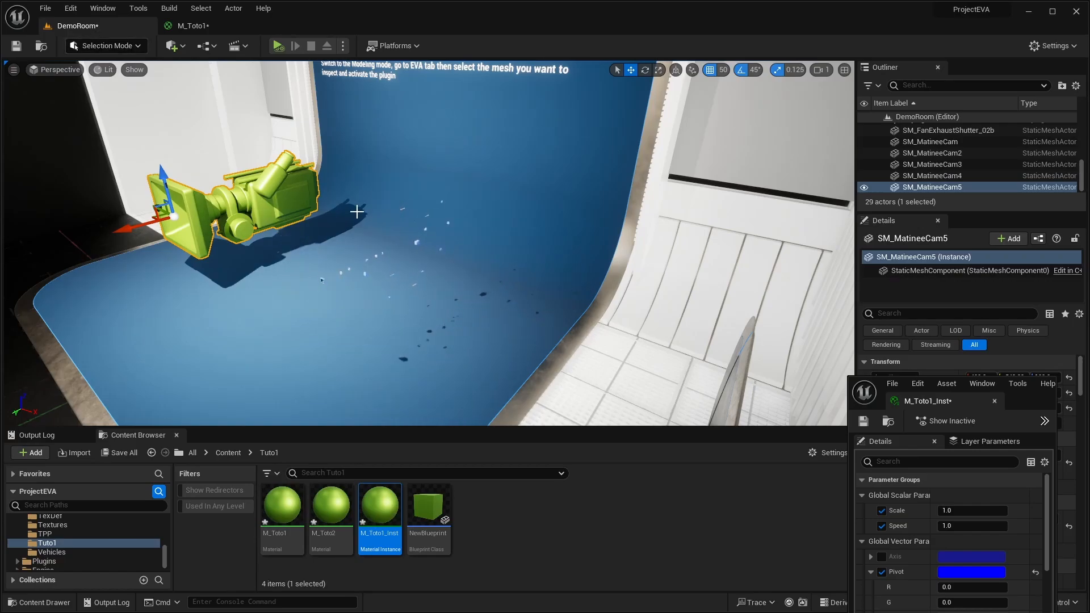
{"action": "right_click_drag", "start_coordinate": [399, 195], "coordinate": [362, 163]}
{"action": "key", "text": "s"}
{"action": "key", "text": "w"}
{"action": "key", "text": "w"}
{"action": "key", "text": "w"}
{"action": "key", "text": "d"}
{"action": "key", "text": "d"}
{"action": "key", "text": "w"}
{"action": "key", "text": "s"}
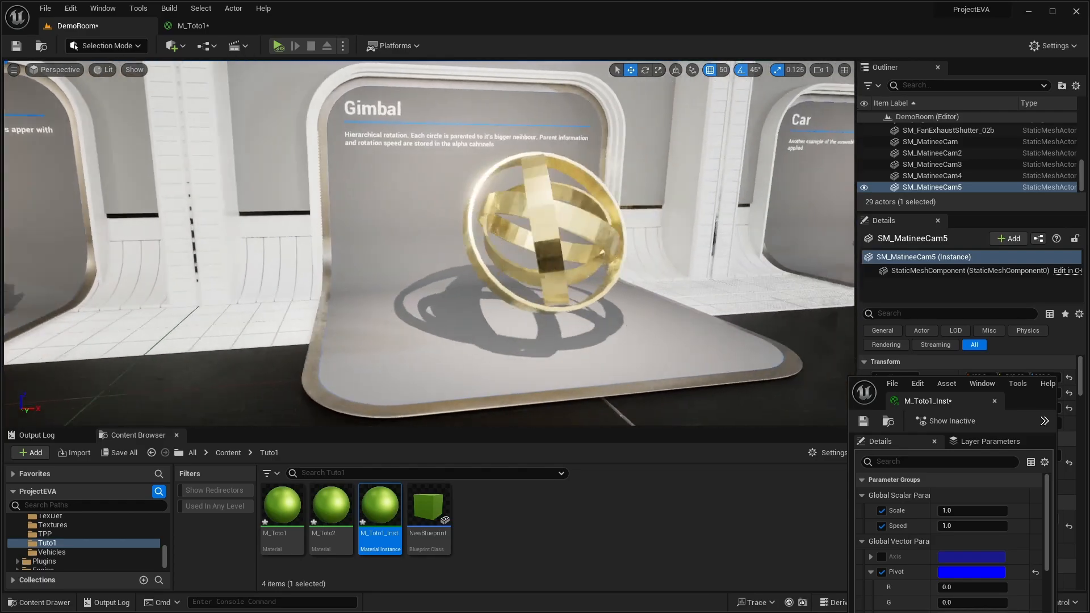
{"action": "key", "text": "w"}
{"action": "right_click_drag", "start_coordinate": [430, 243], "coordinate": [441, 243]}
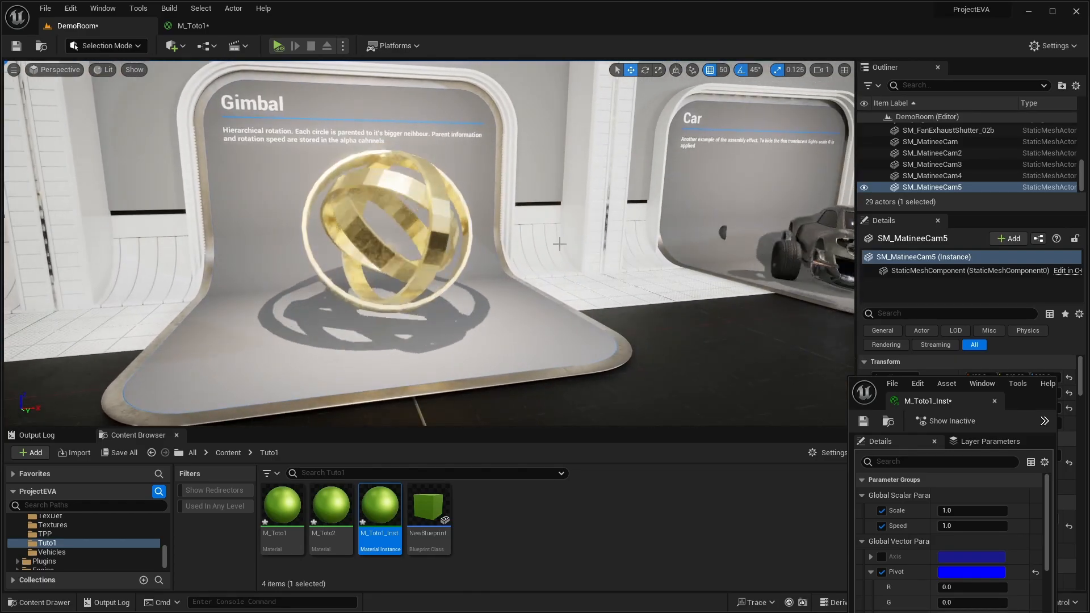
- Examine the assembly animation of the Car exhibit in DemoRoom from several angles and fly back to the camera exhibit
{"action": "key", "text": "d"}
{"action": "right_click_drag", "start_coordinate": [559, 244], "coordinate": [480, 267]}
{"action": "key", "text": "s"}
{"action": "key", "text": "d"}
{"action": "key", "text": "w"}
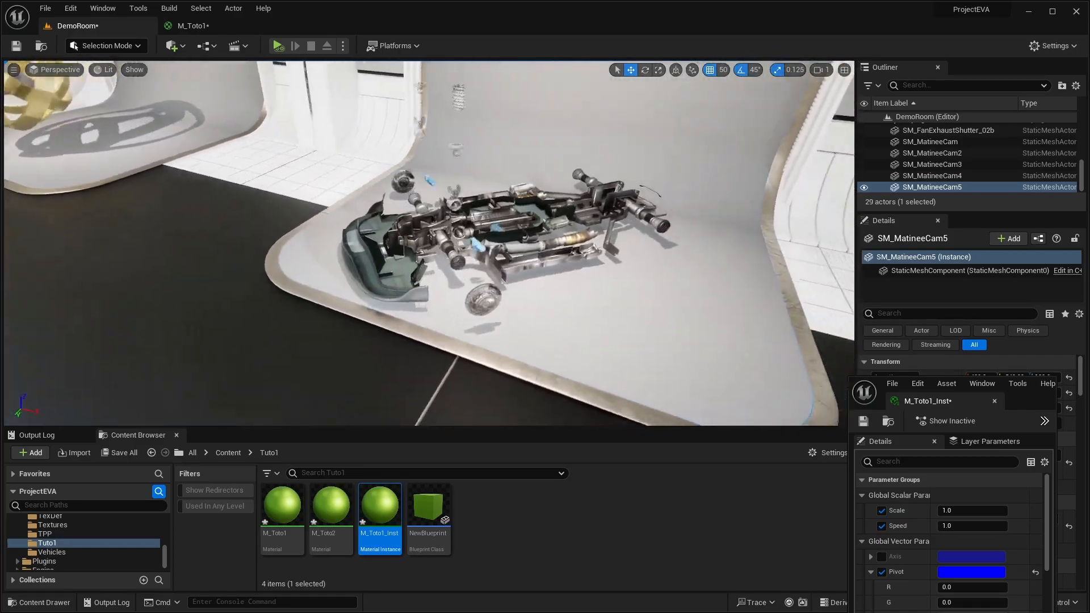
{"action": "mouse_move", "coordinate": [583, 269]}
{"action": "right_mouse_down"}
{"action": "mouse_move", "coordinate": [525, 258]}
{"action": "mouse_move", "coordinate": [594, 277]}
{"action": "right_mouse_up"}
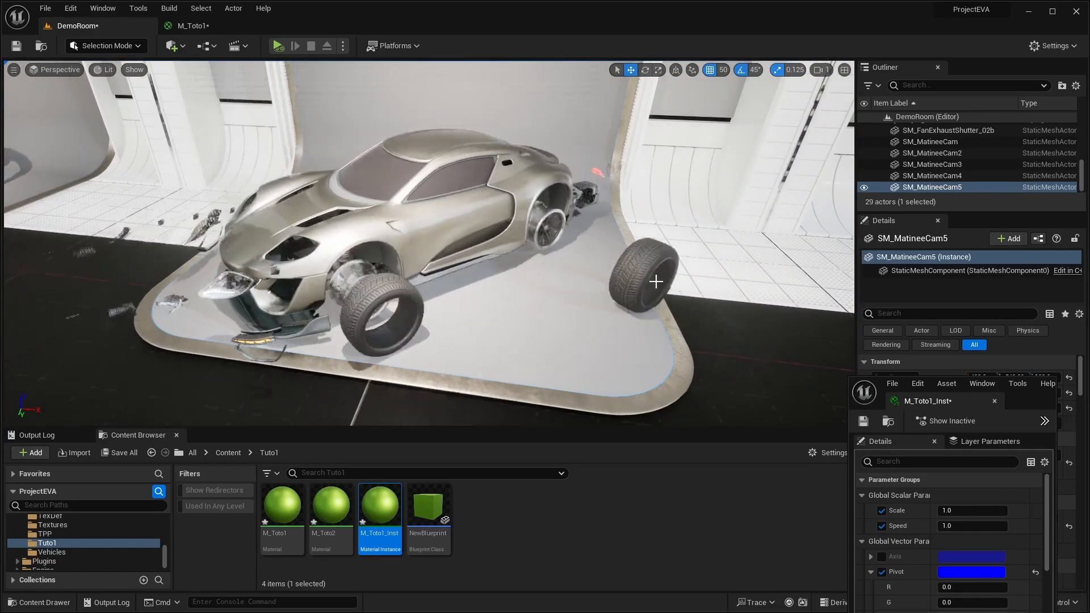
{"action": "right_click_drag", "start_coordinate": [688, 313], "coordinate": [553, 292]}
{"action": "key", "text": "w"}
{"action": "key", "text": "w"}
{"action": "key", "text": "d"}
{"action": "key", "text": "s"}
{"action": "key", "text": "w"}
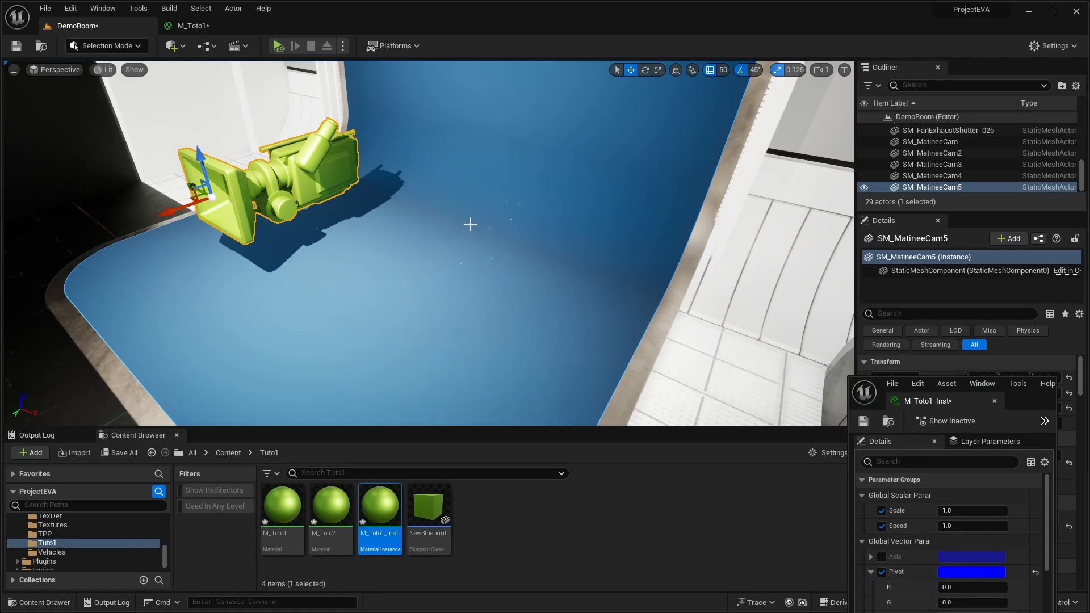
- View the scaling white camera parts around SM_MatineeCam5 once more, and return to the pivot comments in the M_Toto1 graph
{"action": "right_click_drag", "start_coordinate": [515, 264], "coordinate": [485, 270]}
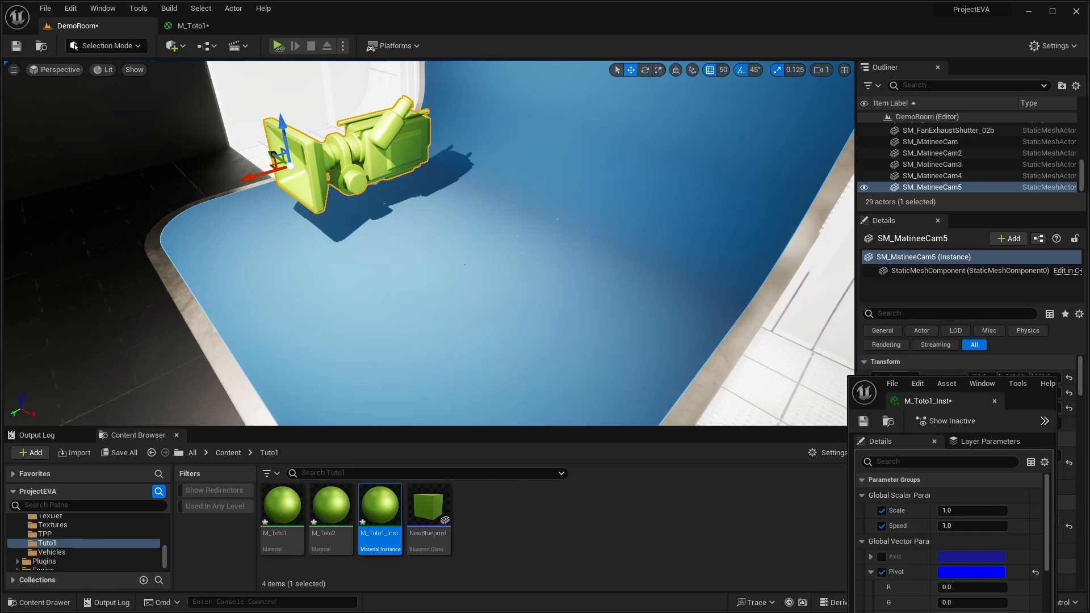
{"action": "mouse_move", "coordinate": [646, 326]}
{"action": "right_mouse_down"}
{"action": "mouse_move", "coordinate": [637, 311]}
{"action": "mouse_move", "coordinate": [684, 310]}
{"action": "mouse_move", "coordinate": [609, 301]}
{"action": "mouse_move", "coordinate": [626, 323]}
{"action": "mouse_move", "coordinate": [635, 322]}
{"action": "mouse_move", "coordinate": [629, 307]}
{"action": "mouse_move", "coordinate": [640, 314]}
{"action": "right_mouse_up"}
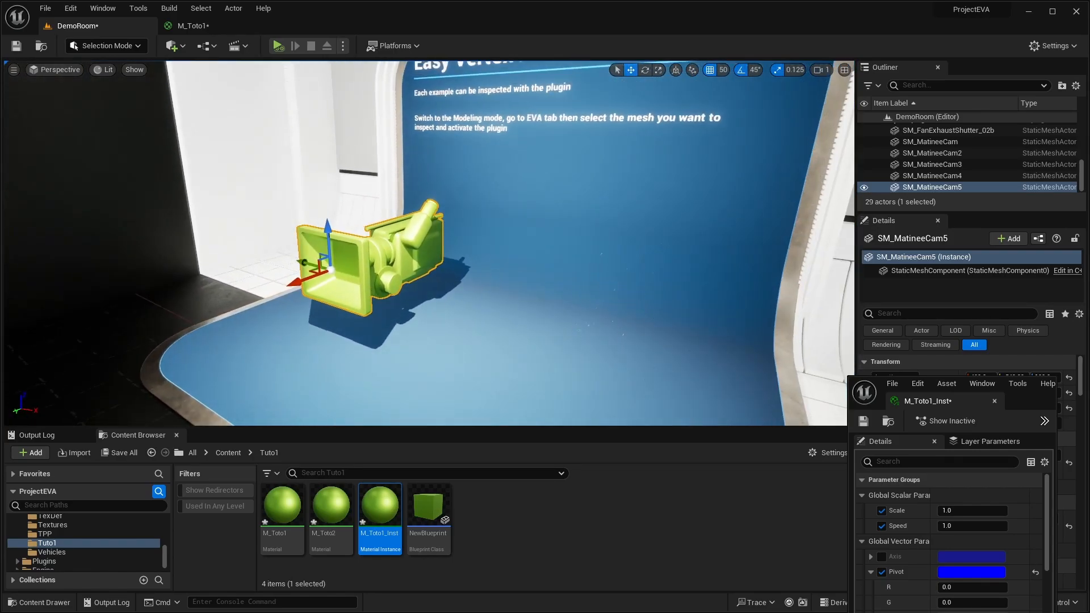
{"action": "left_click", "coordinate": [195, 27]}
{"action": "right_click_drag", "start_coordinate": [189, 167], "coordinate": [211, 178]}
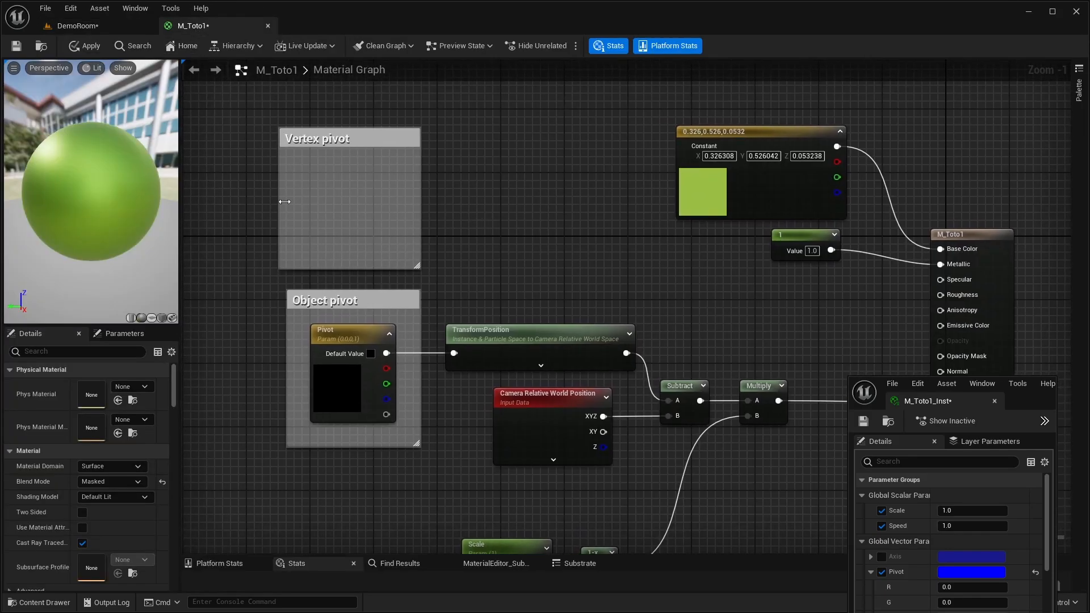
- Narrow the Vertex pivot comment so its left edge lines up with the Object pivot comment below it
{"action": "left_click_drag", "start_coordinate": [284, 201], "coordinate": [289, 201]}
{"action": "right_click_drag", "start_coordinate": [488, 212], "coordinate": [491, 257]}
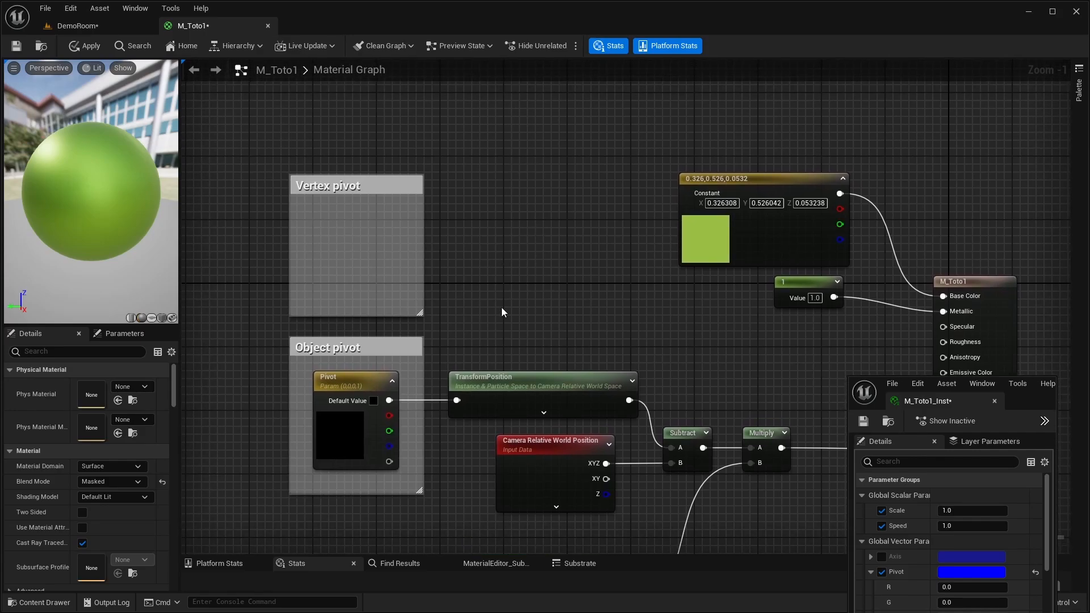
{"action": "right_click_drag", "start_coordinate": [489, 285], "coordinate": [474, 266]}
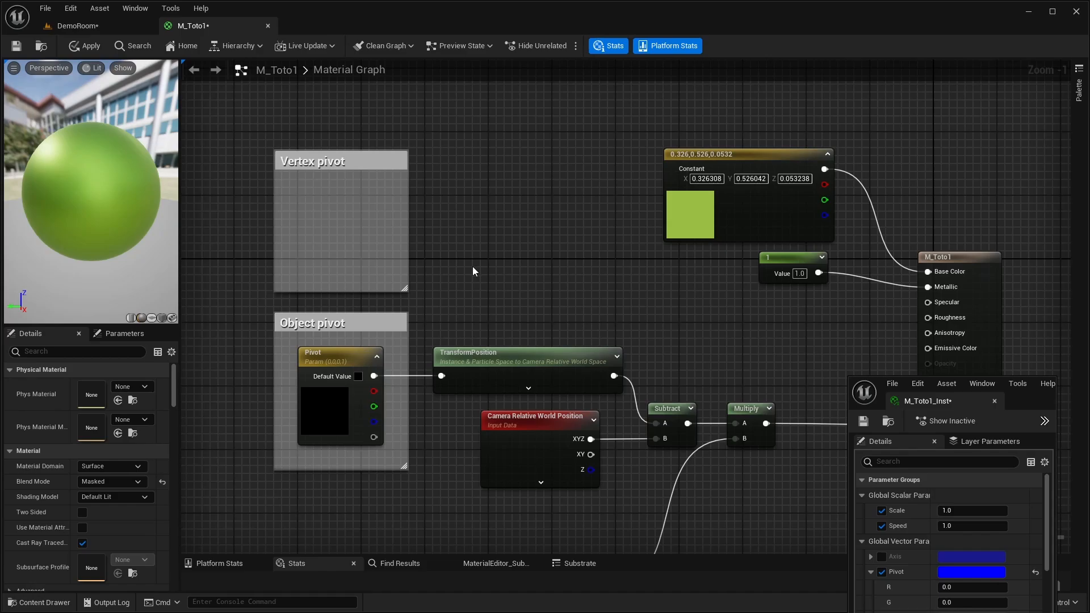
- Examine the green and white cameras side by side in DemoRoom and return to the M_Toto1 graph
{"action": "left_click", "coordinate": [85, 25]}
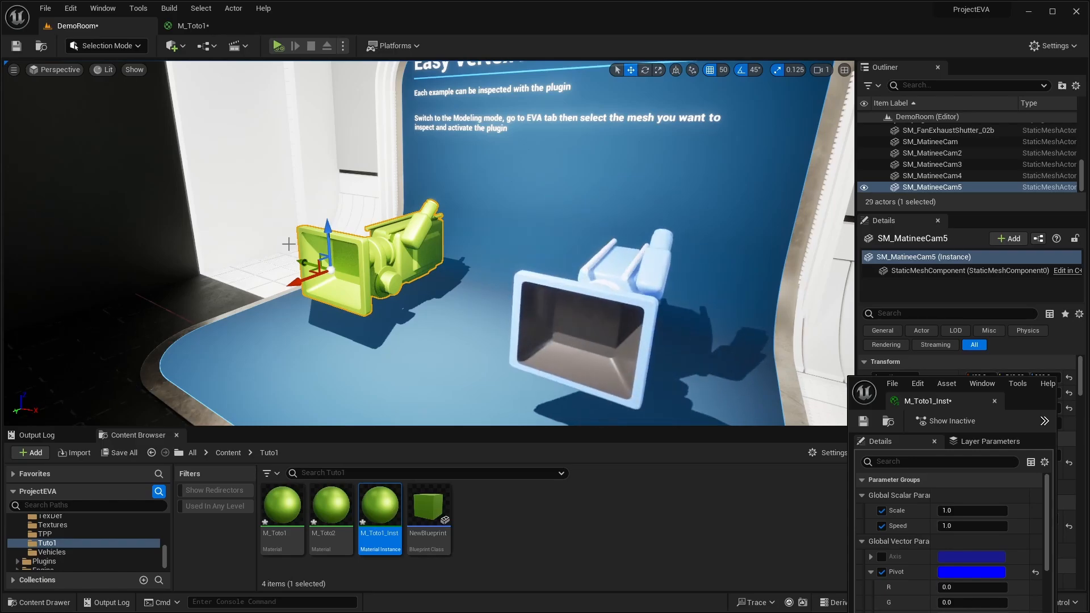
{"action": "mouse_move", "coordinate": [265, 183]}
{"action": "right_mouse_down"}
{"action": "mouse_move", "coordinate": [287, 189]}
{"action": "mouse_move", "coordinate": [267, 187]}
{"action": "mouse_move", "coordinate": [264, 170]}
{"action": "right_mouse_up"}
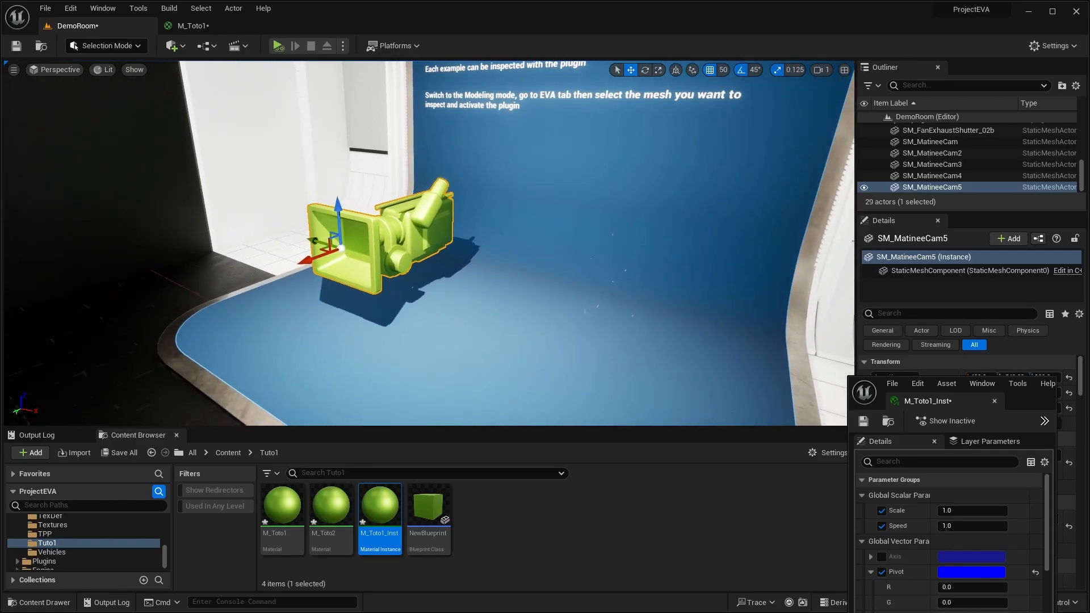
{"action": "left_click", "coordinate": [193, 25]}
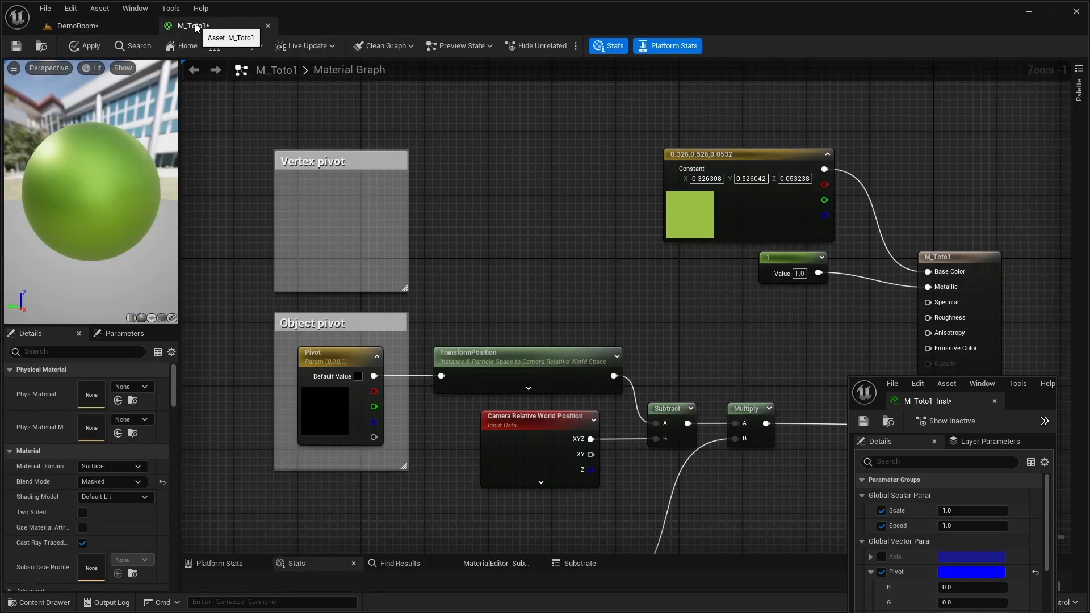
- Add a Texture Sample node inside the Vertex pivot comment, extending the comment upward and positioning the node beneath its title
{"action": "right_click", "coordinate": [315, 191]}
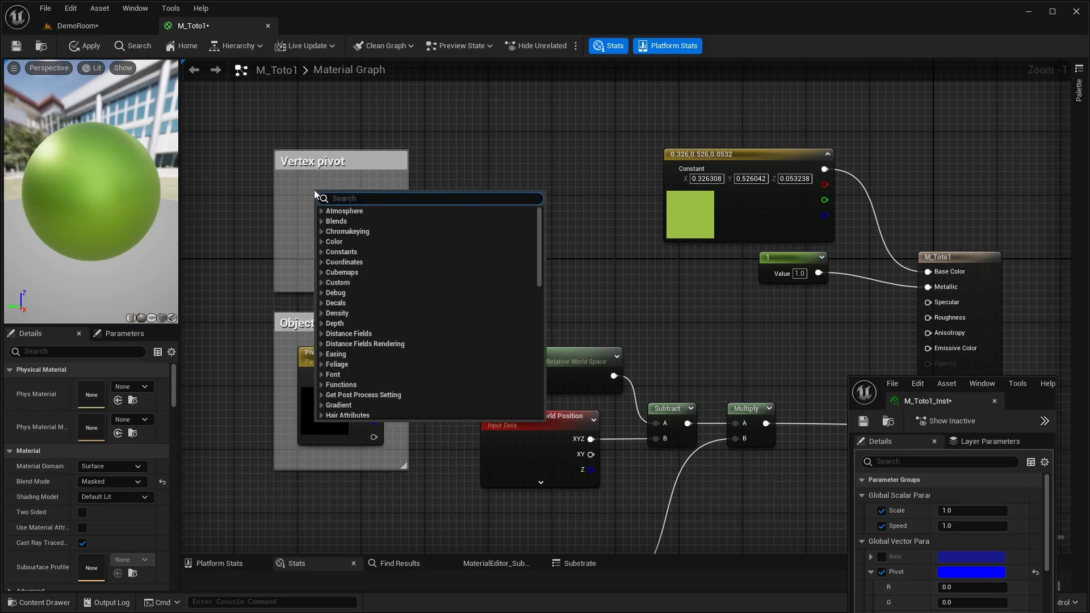
{"action": "type", "text": "t"}
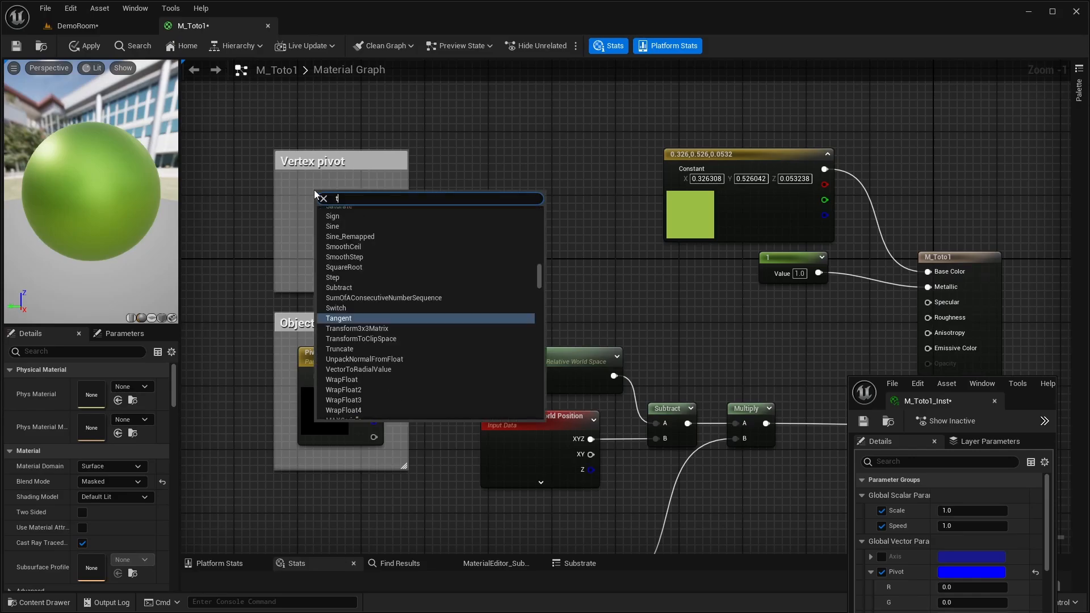
{"action": "type", "text": "exture sa"}
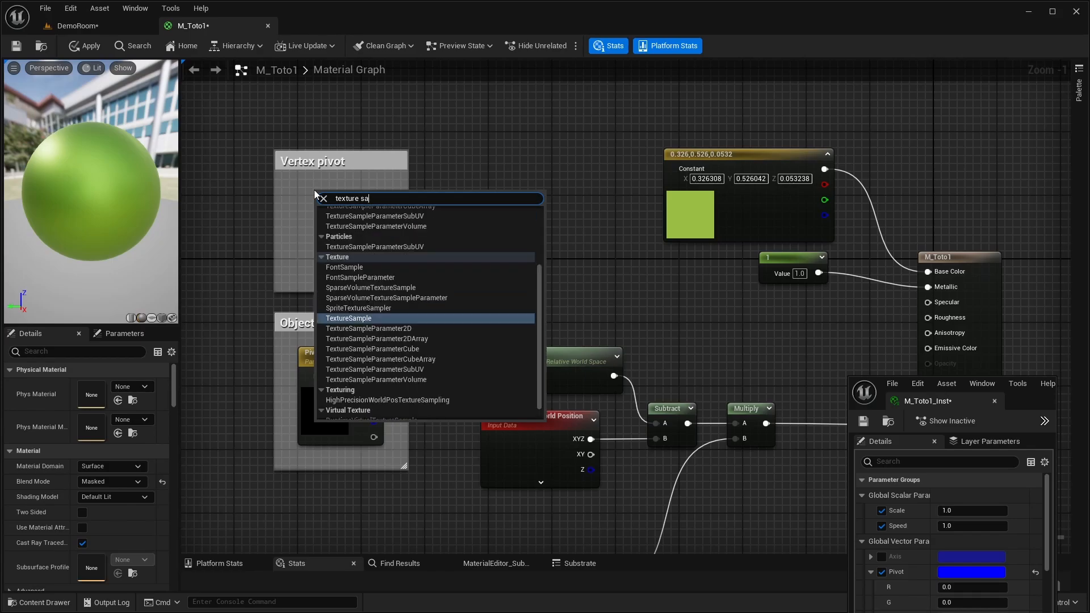
{"action": "key", "text": "Return"}
{"action": "left_click_drag", "start_coordinate": [377, 197], "coordinate": [350, 122]}
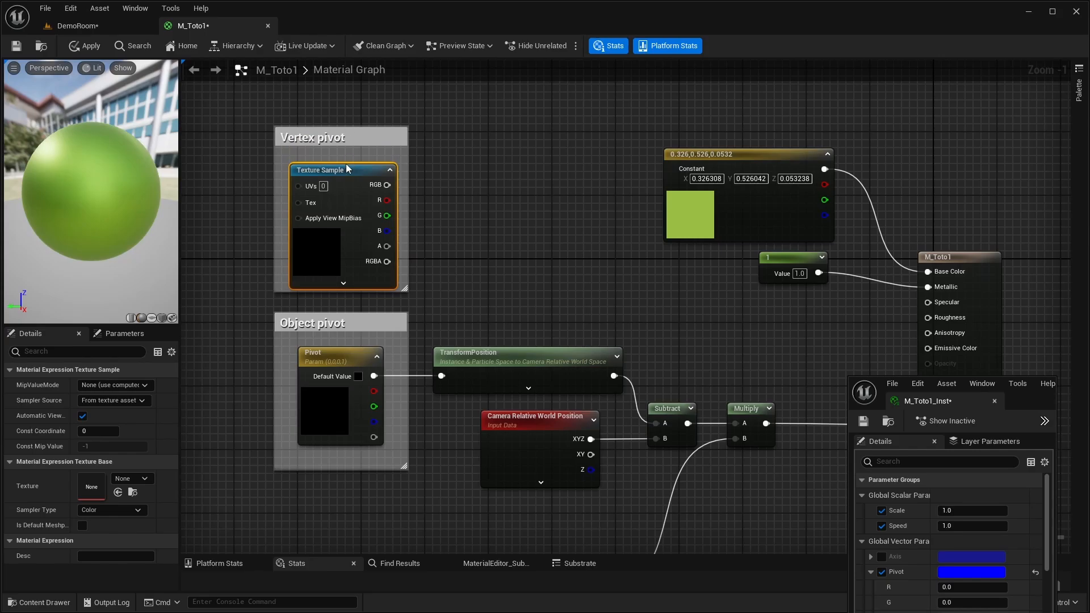
{"action": "left_click_drag", "start_coordinate": [346, 168], "coordinate": [346, 161]}
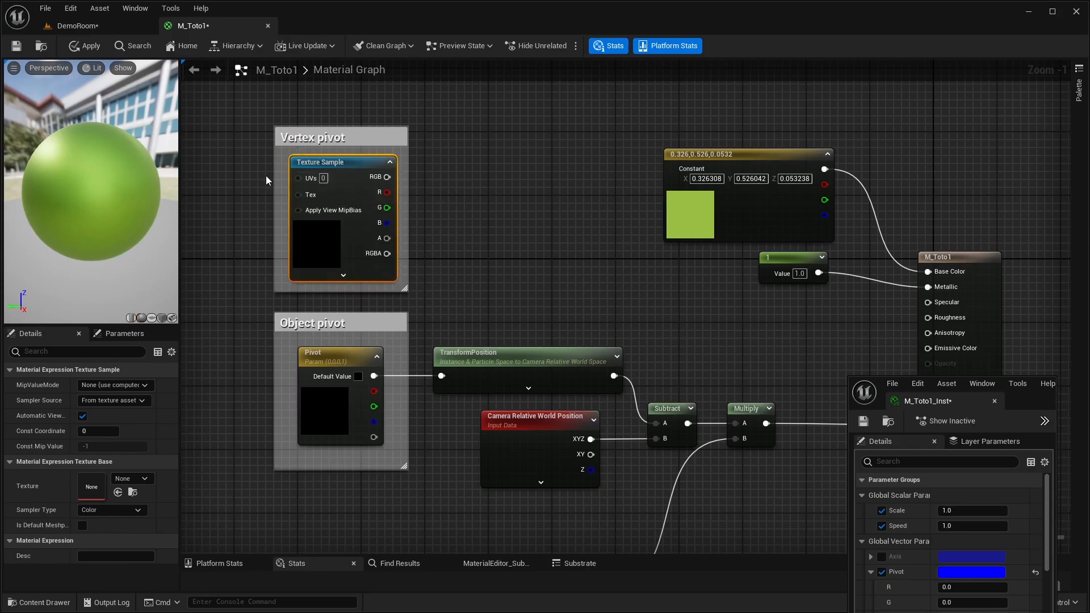
- Set the Texture Sample node's UVs coordinate index to 1
{"action": "left_click", "coordinate": [323, 178]}
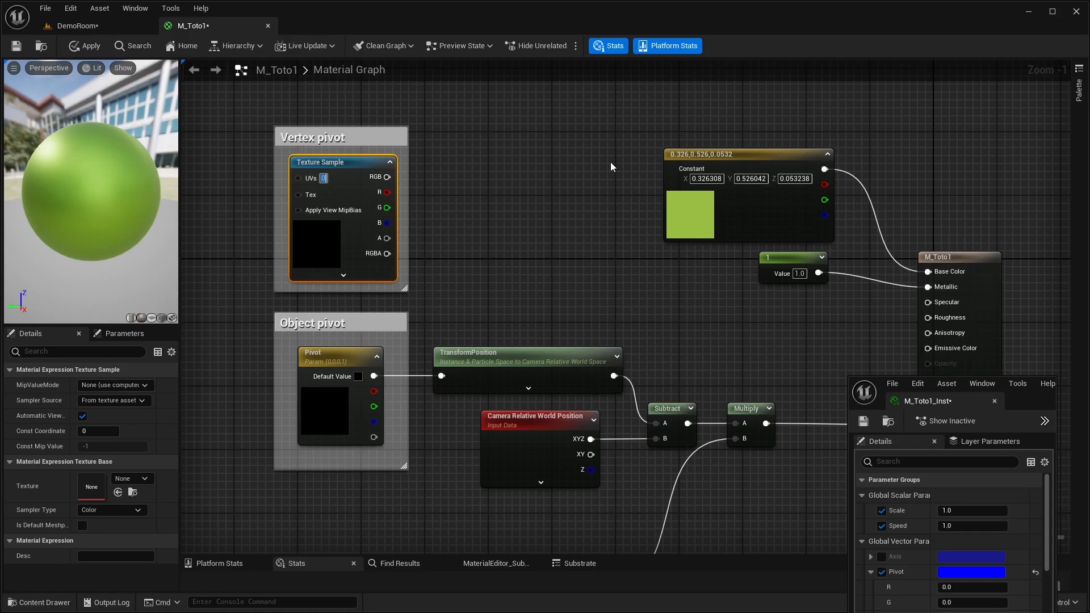
{"action": "right_click_drag", "start_coordinate": [561, 256], "coordinate": [545, 254]}
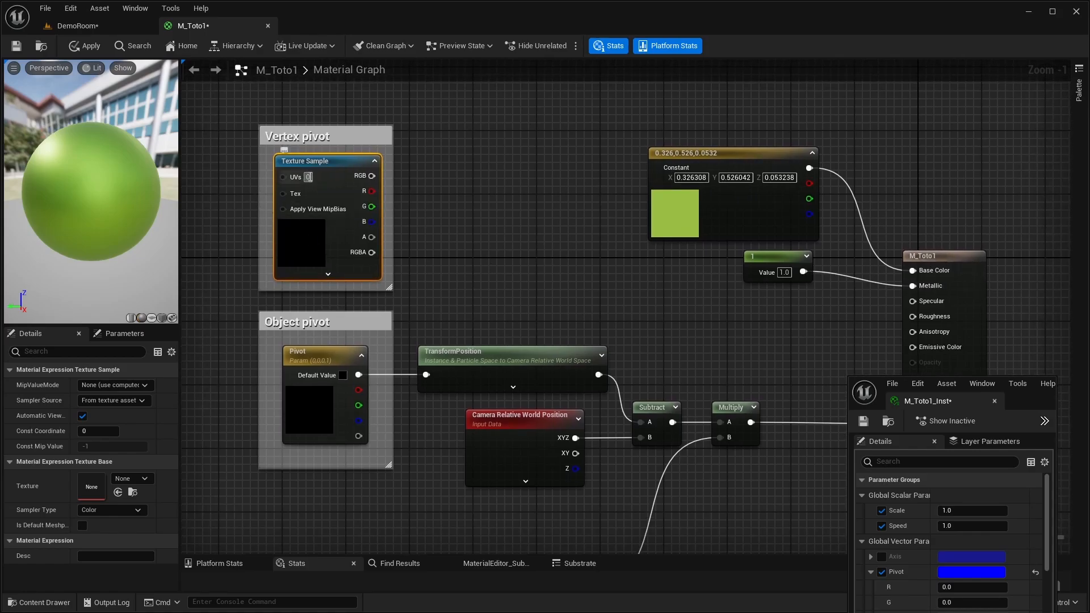
{"action": "type", "text": "1"}
{"action": "key", "text": "Return"}
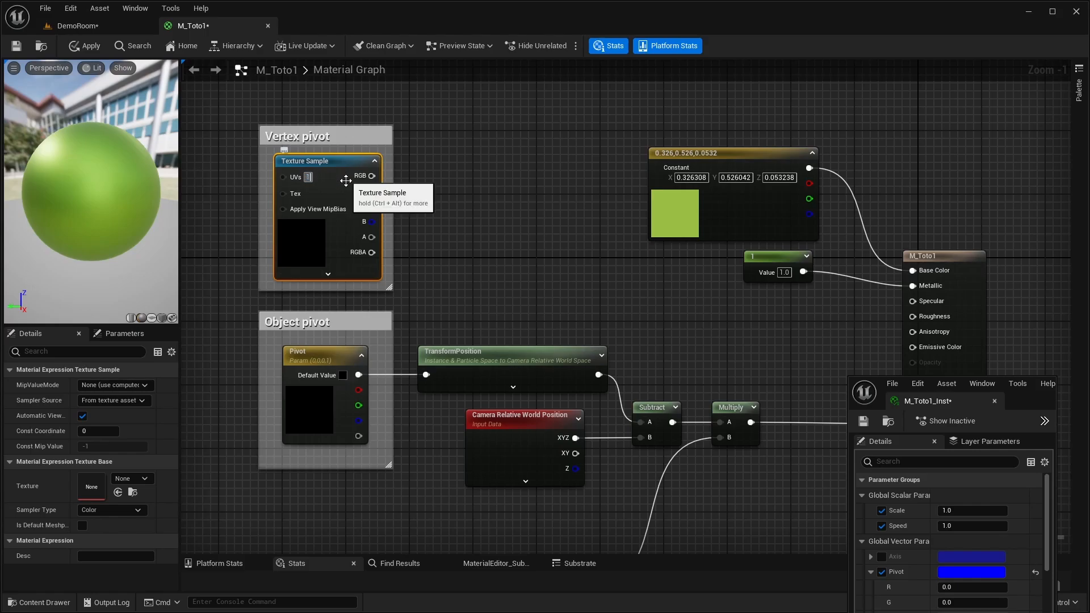
- Connect the Texture Sample's RGB output to TransformPosition in place of Pivot, and extend the Vertex pivot comment downward around the node
{"action": "left_click_drag", "start_coordinate": [372, 176], "coordinate": [427, 376]}
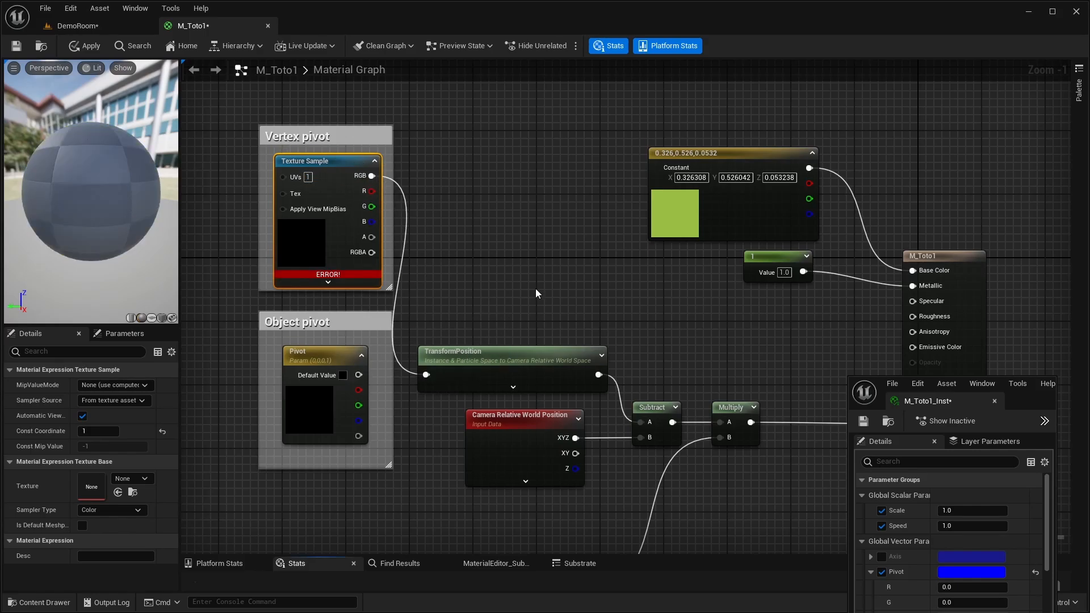
{"action": "right_click_drag", "start_coordinate": [433, 248], "coordinate": [442, 235]}
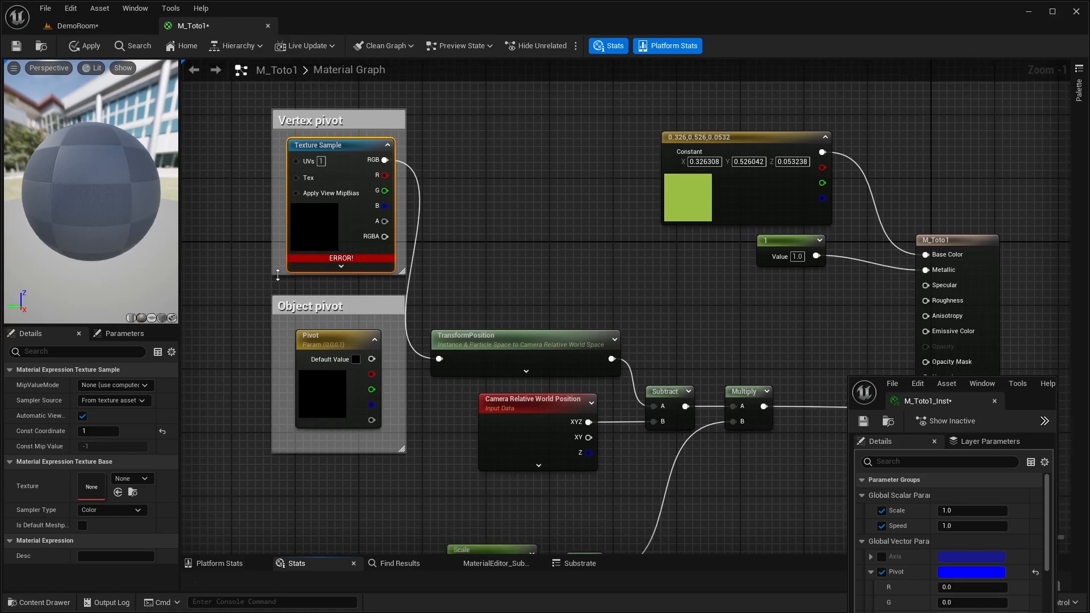
{"action": "left_click_drag", "start_coordinate": [278, 275], "coordinate": [277, 288]}
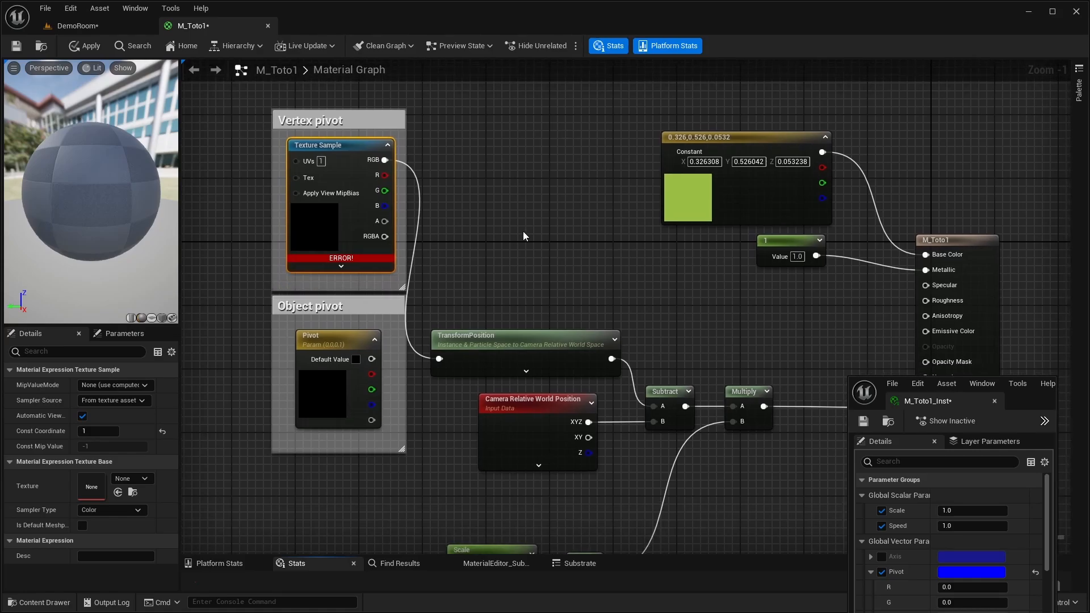
- Select the white camera SM_MatineeCam4 in DemoRoom and locate its material's T_Pos texture in the project assets
{"action": "left_click", "coordinate": [84, 34]}
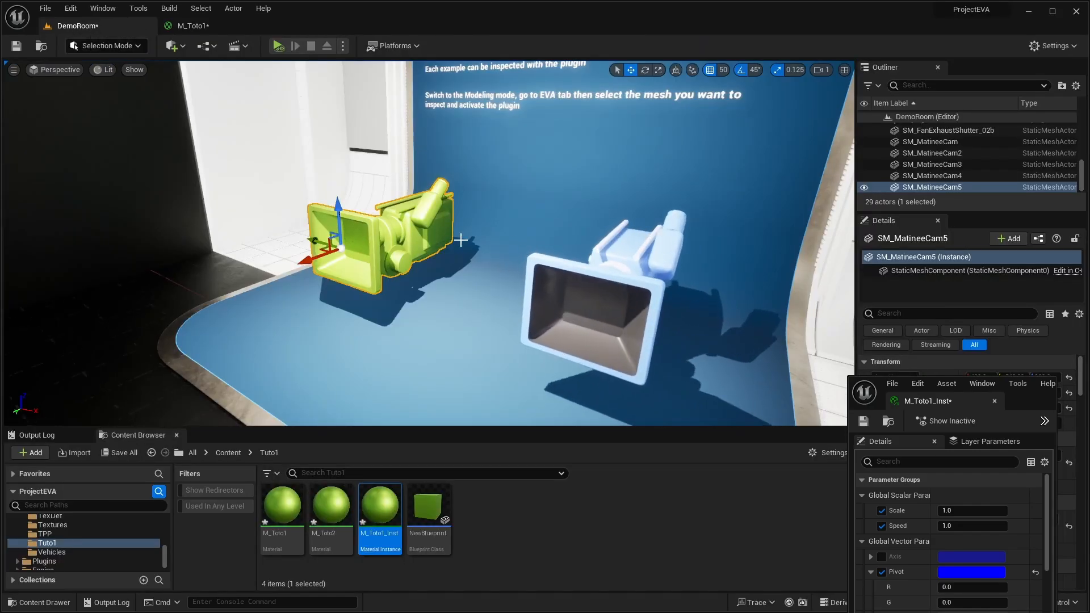
{"action": "left_click", "coordinate": [636, 270]}
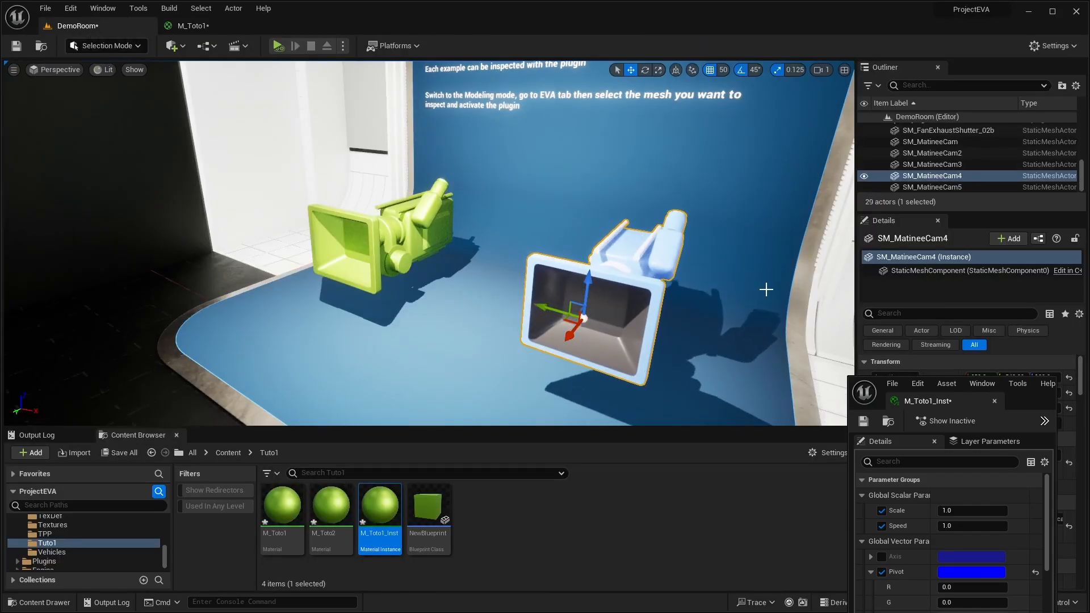
{"action": "left_click_drag", "start_coordinate": [1034, 396], "coordinate": [763, 433]}
{"action": "left_click", "coordinate": [1046, 532]}
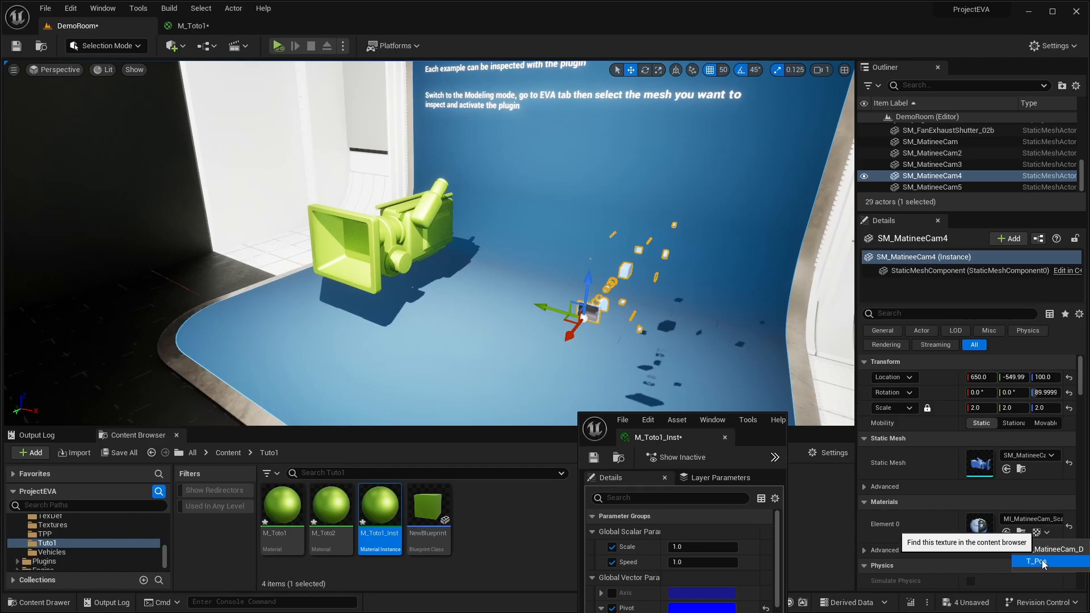
{"action": "left_click", "coordinate": [1043, 562]}
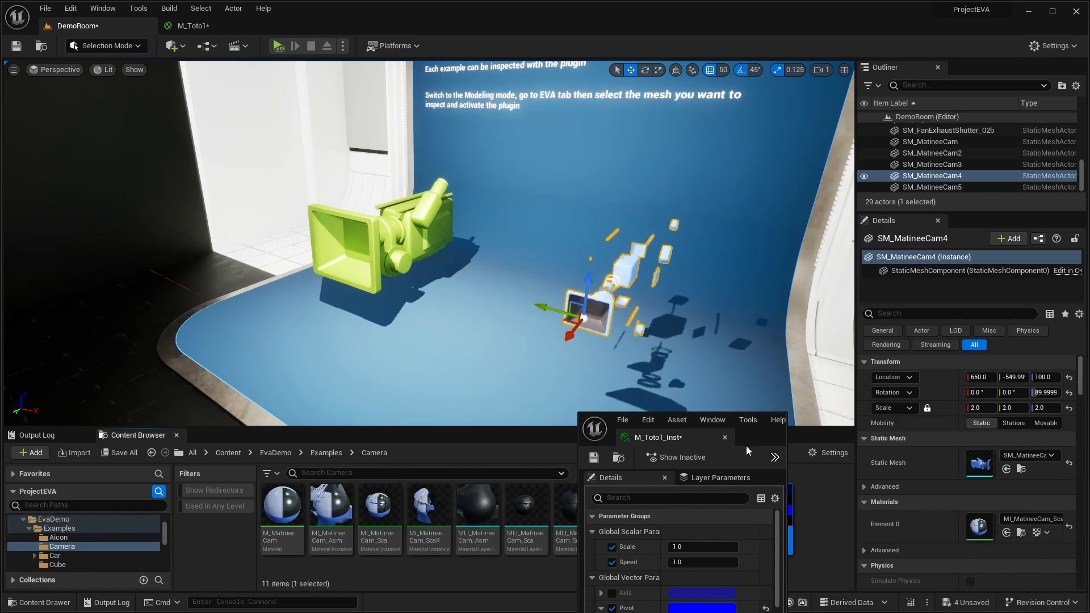
- Open the T_Pos texture for inspection and dock its editor alongside the main window's DemoRoom and M_Toto1 editors
{"action": "left_click_drag", "start_coordinate": [758, 431], "coordinate": [915, 217]}
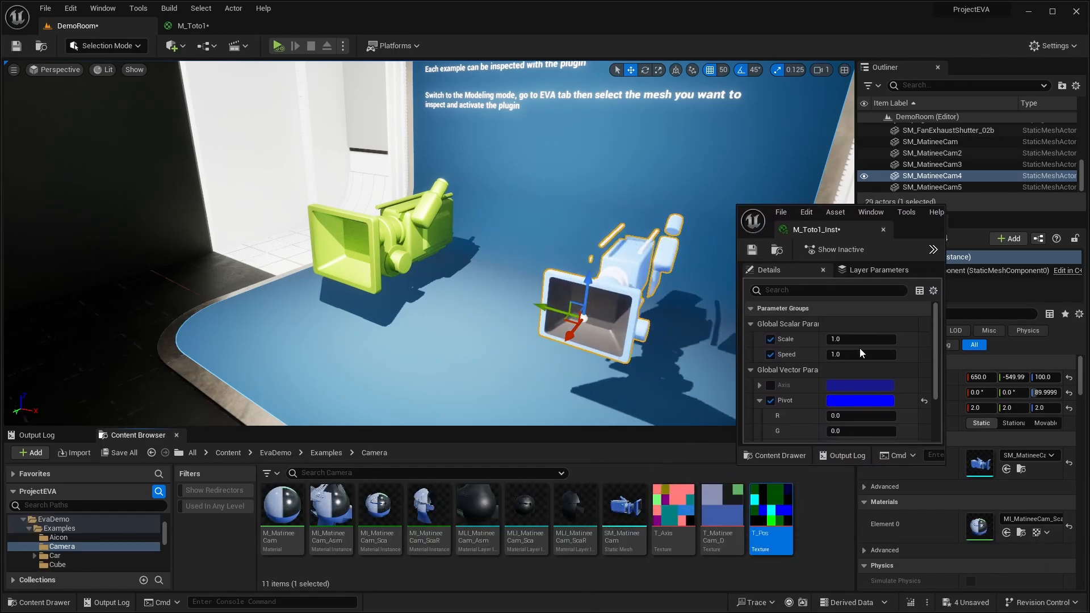
{"action": "double_click", "coordinate": [773, 515]}
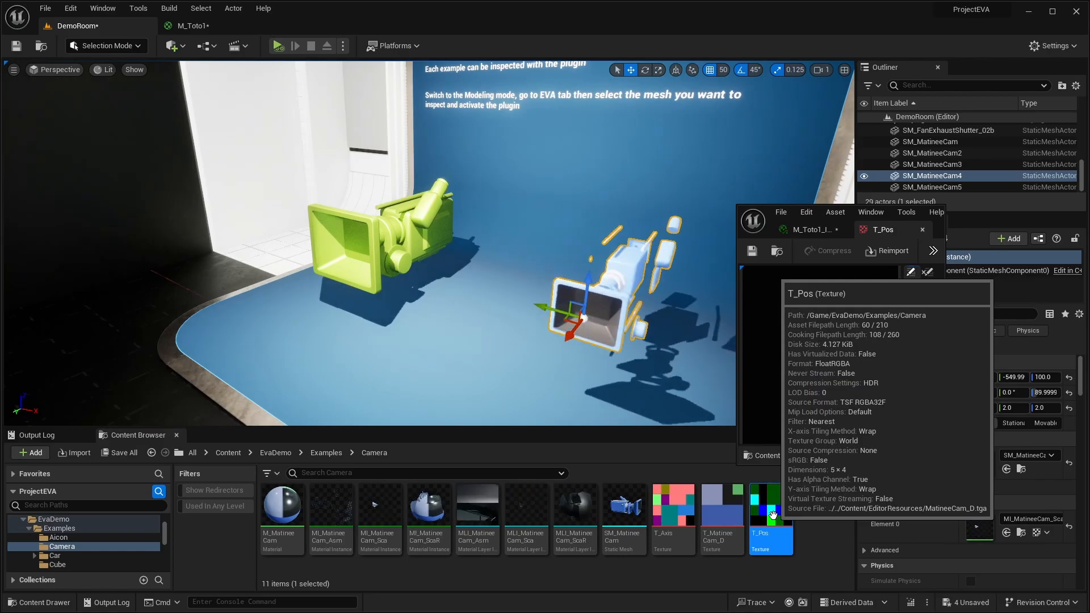
{"action": "left_click_drag", "start_coordinate": [867, 229], "coordinate": [546, 27]}
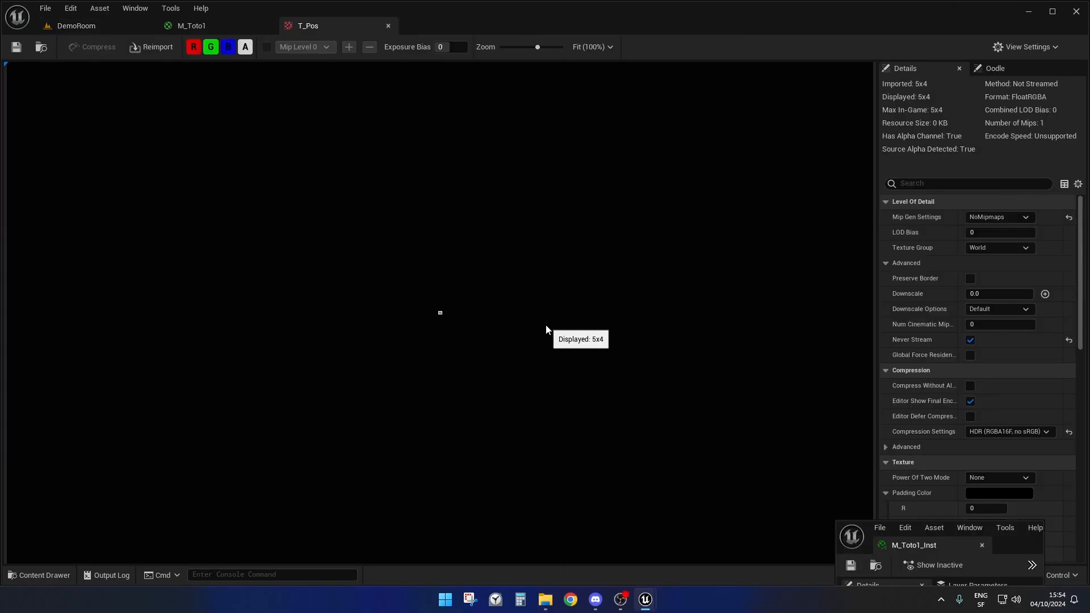
- Enlarge the T_Pos texture, hide its alpha channel, and examine its pixel colors, compression settings and filter
{"action": "scroll", "coordinate": [442, 315], "scroll_direction": "up", "scroll_amount": 5}
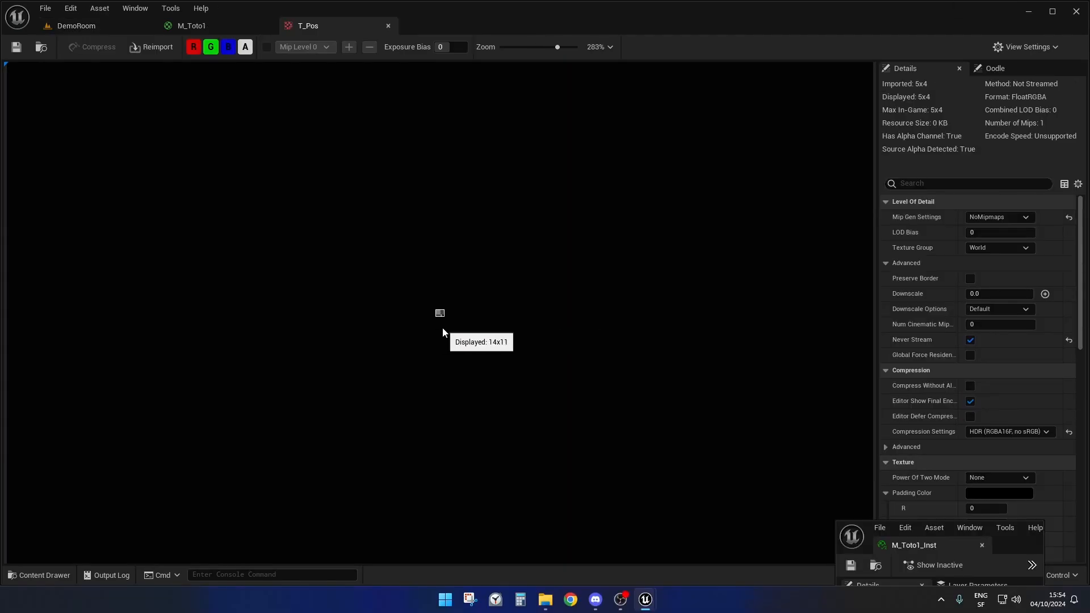
{"action": "scroll", "coordinate": [447, 332], "scroll_direction": "up", "scroll_amount": 2}
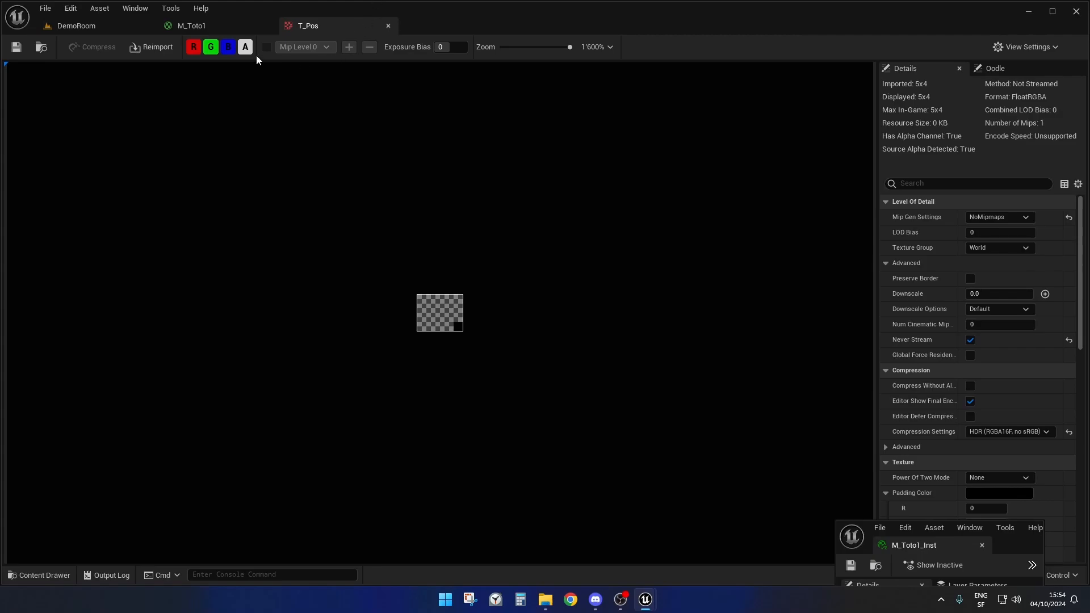
{"action": "left_click", "coordinate": [246, 48]}
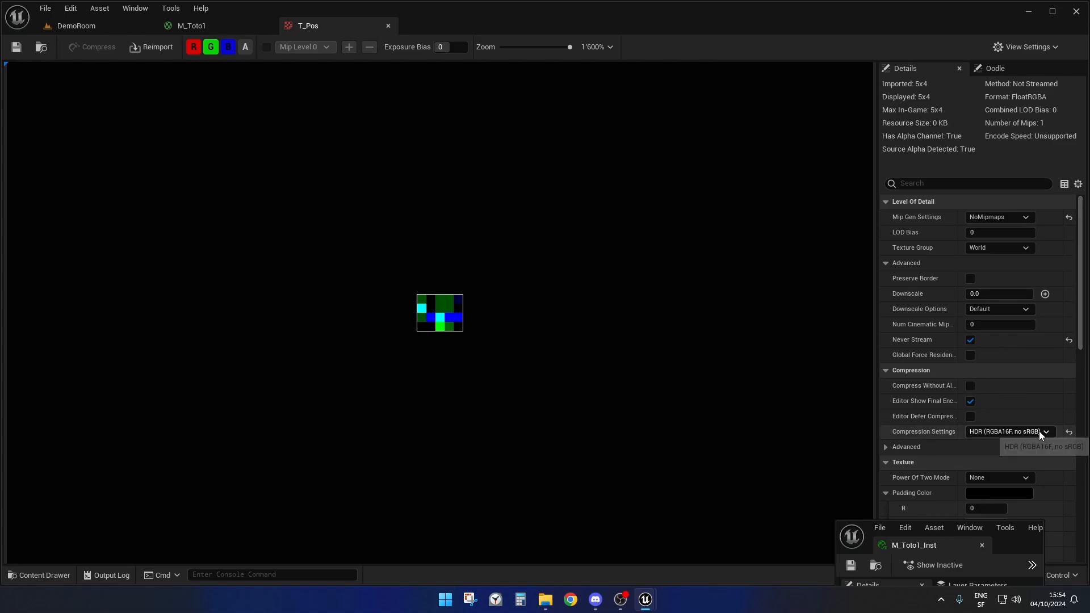
{"action": "scroll", "coordinate": [1005, 406], "scroll_direction": "down", "scroll_amount": 5}
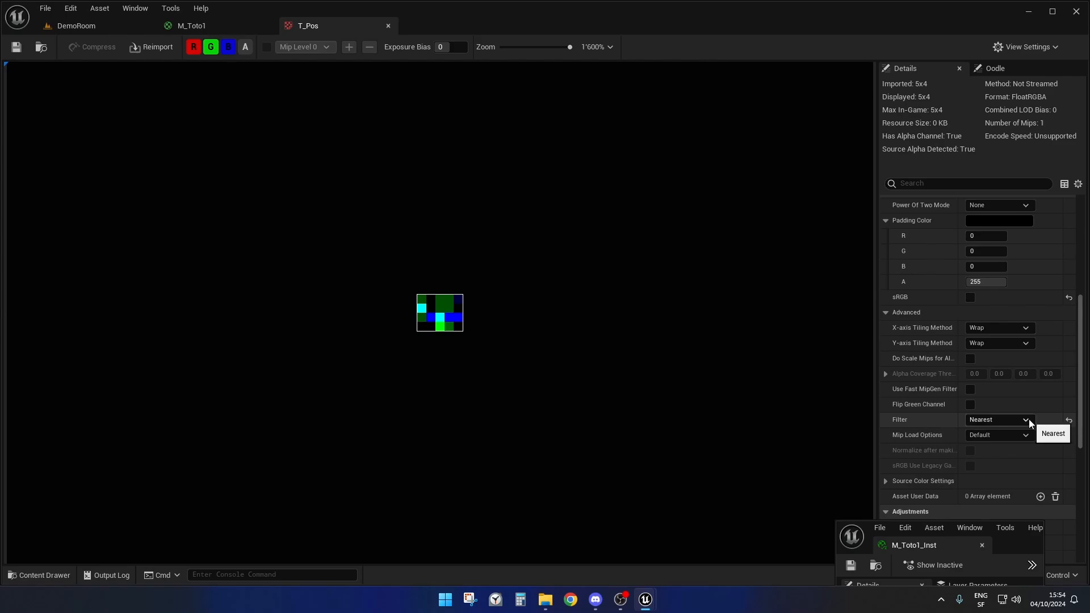
{"action": "scroll", "coordinate": [1027, 414], "scroll_direction": "up", "scroll_amount": 5}
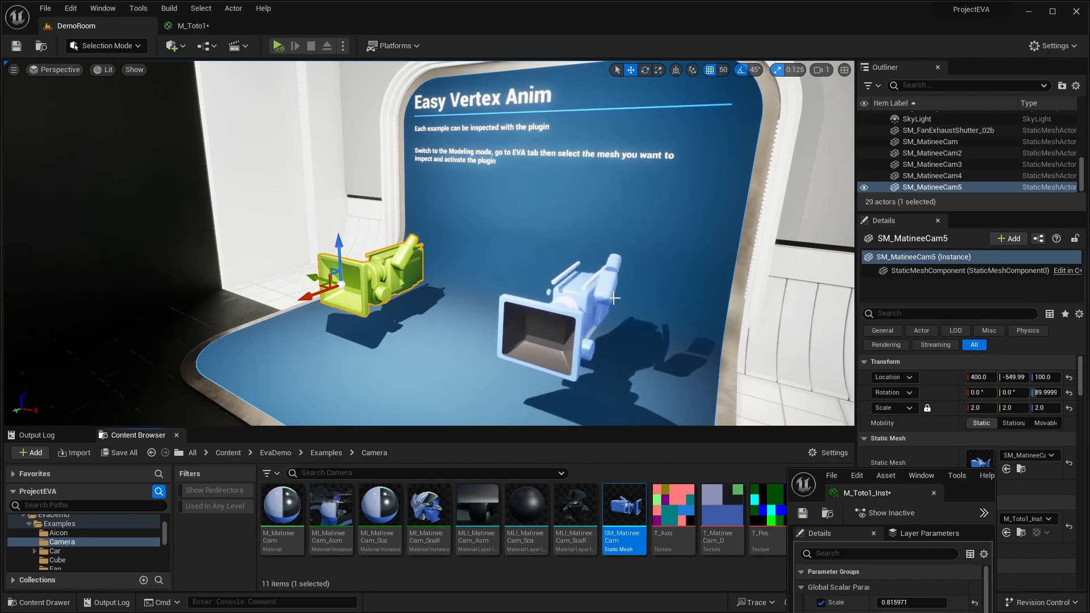
- Open the SM_MatineeCam static mesh in the UV Editor and display its UV Channel 1
{"action": "right_click", "coordinate": [629, 513]}
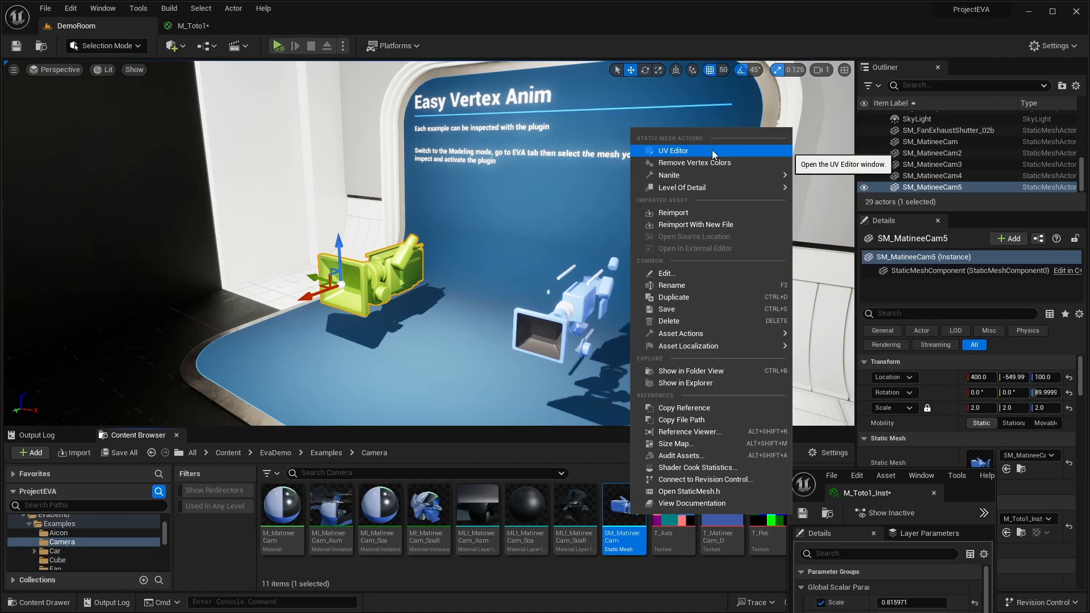
{"action": "left_click", "coordinate": [712, 150]}
{"action": "left_click_drag", "start_coordinate": [1006, 375], "coordinate": [874, 415]}
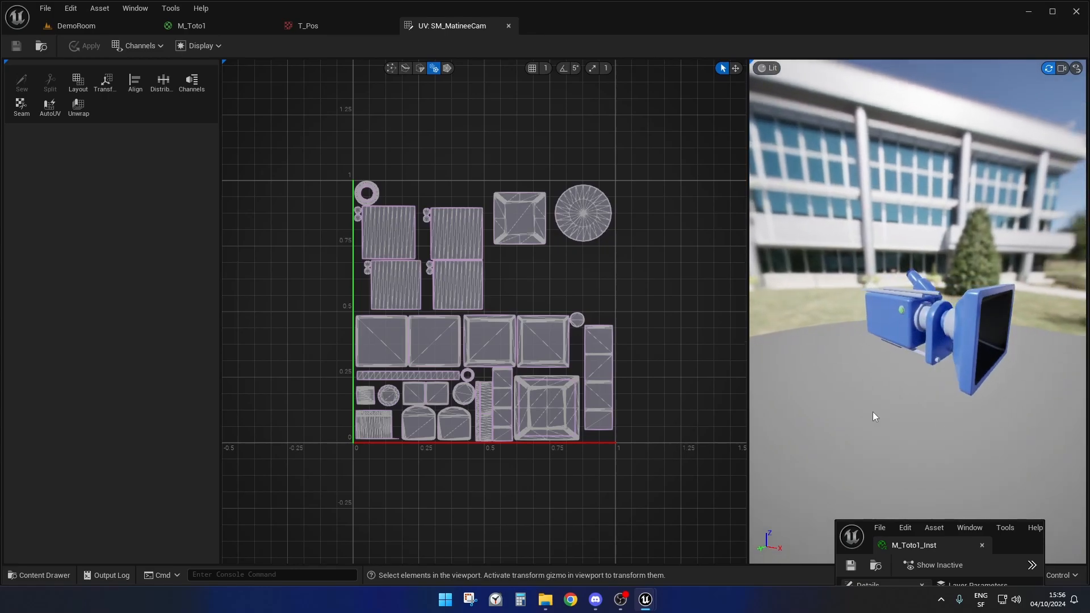
{"action": "left_click", "coordinate": [140, 46]}
{"action": "mouse_move", "coordinate": [165, 72]}
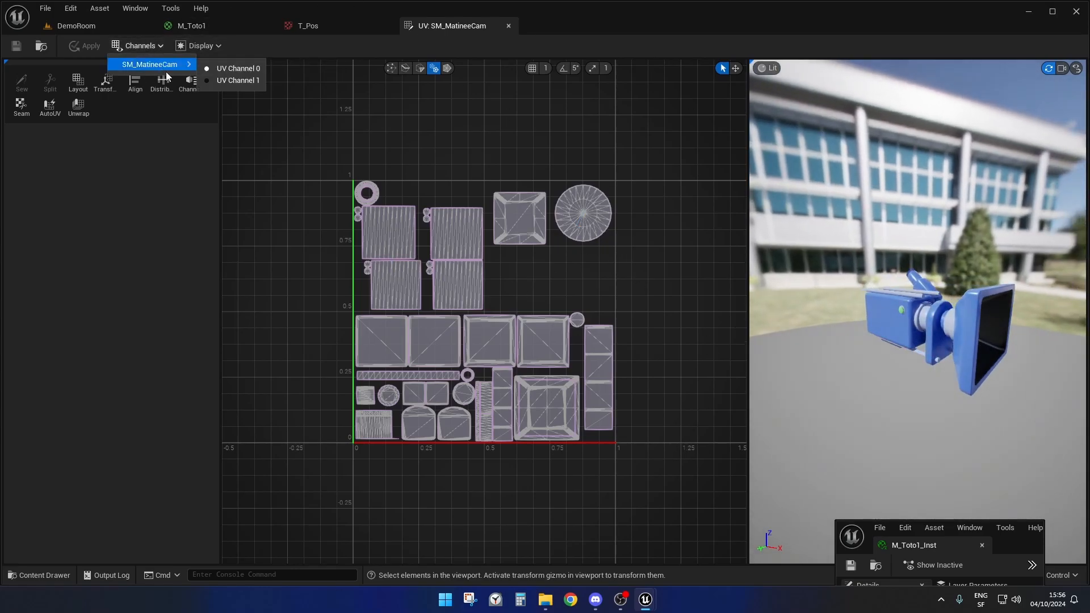
{"action": "left_click", "coordinate": [240, 80]}
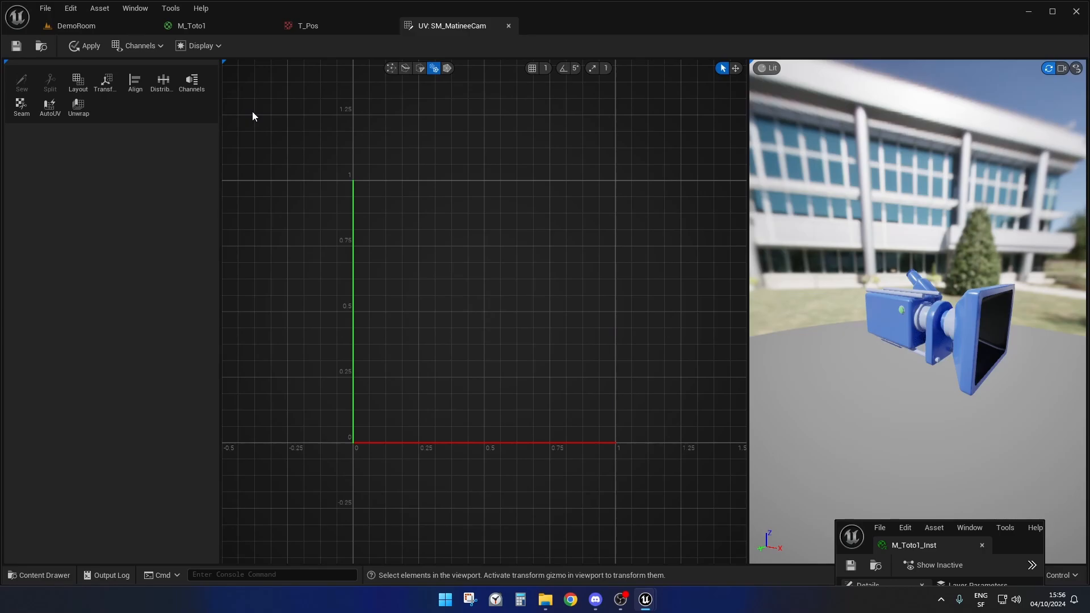
- Review the green camera in DemoRoom and the M_Toto1 graph's Texture Sample, and return to the SM_MatineeCam UV view
{"action": "left_click", "coordinate": [74, 27]}
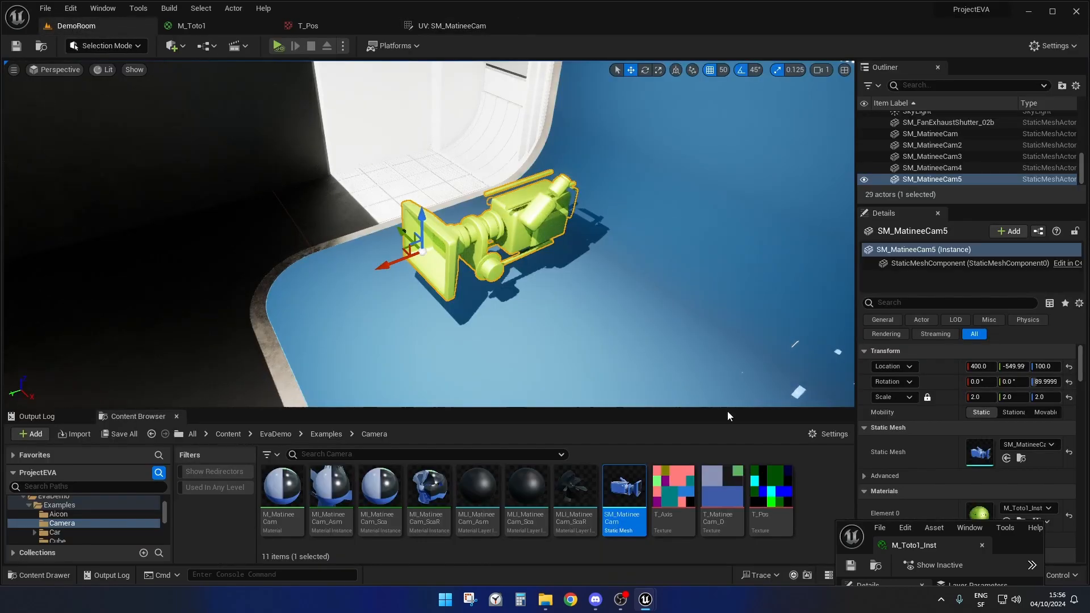
{"action": "left_click", "coordinate": [191, 26]}
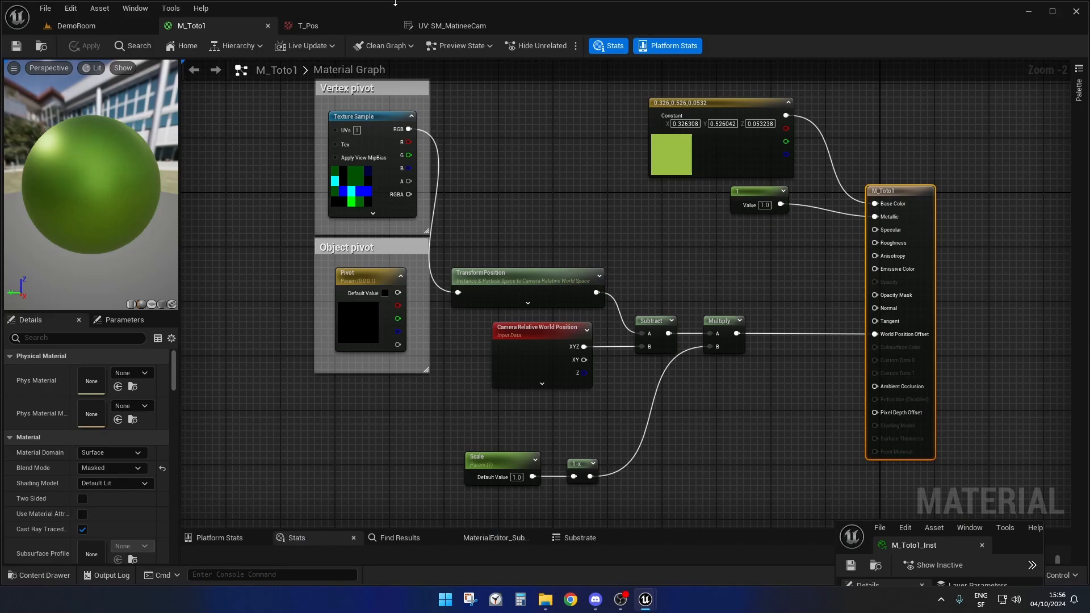
{"action": "left_click", "coordinate": [444, 27]}
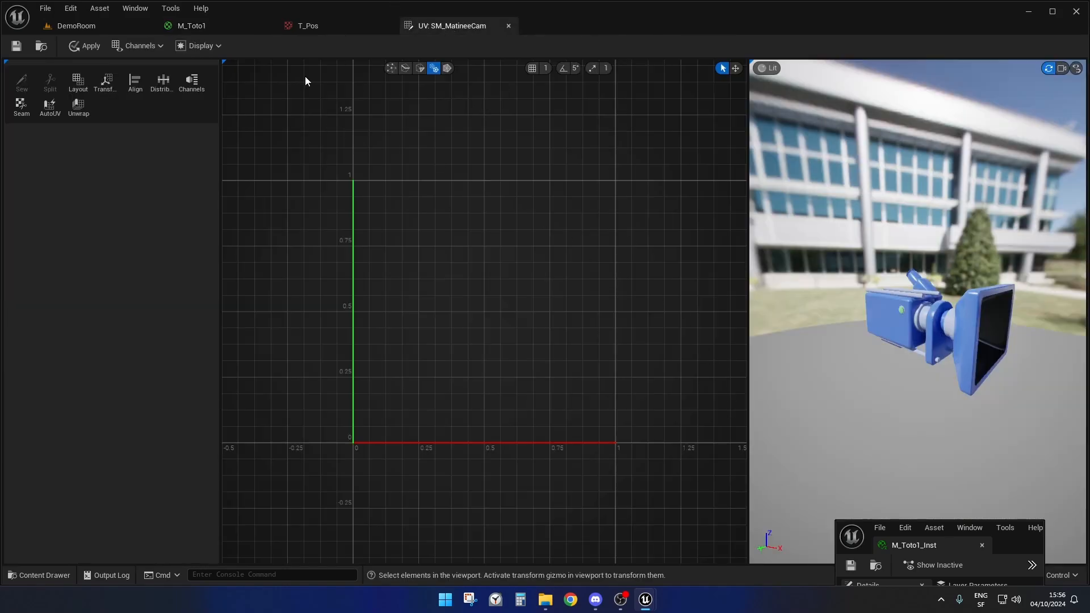
- Display the background in the SM_MatineeCam UV view, using the selected T_Pos texture as its source
{"action": "left_click", "coordinate": [216, 49]}
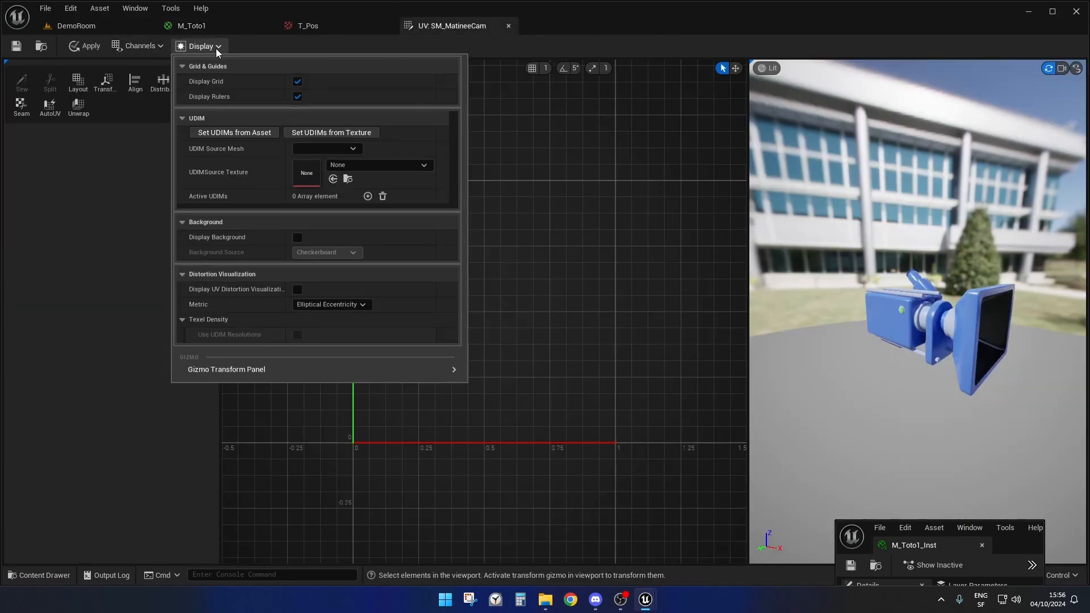
{"action": "left_click", "coordinate": [297, 237]}
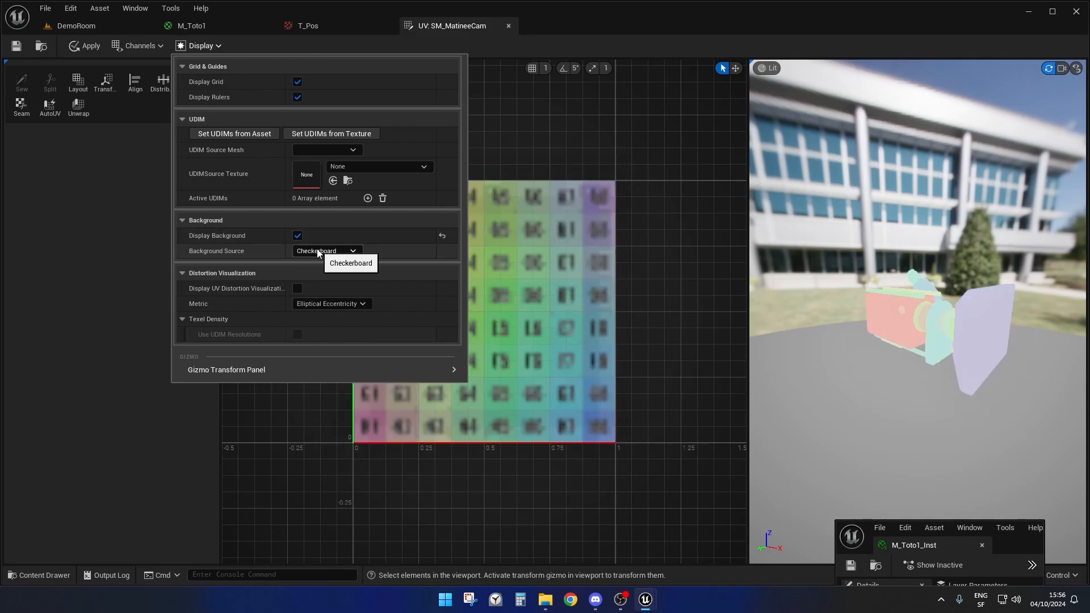
{"action": "left_click", "coordinate": [332, 251]}
{"action": "left_click", "coordinate": [346, 277]}
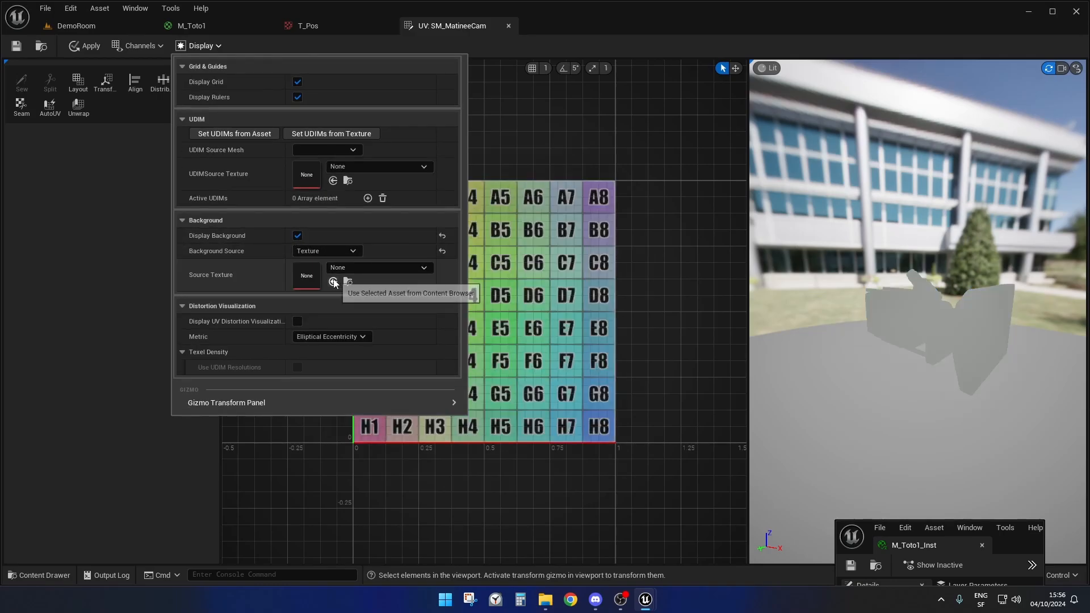
{"action": "left_click", "coordinate": [334, 282]}
{"action": "left_click", "coordinate": [721, 13]}
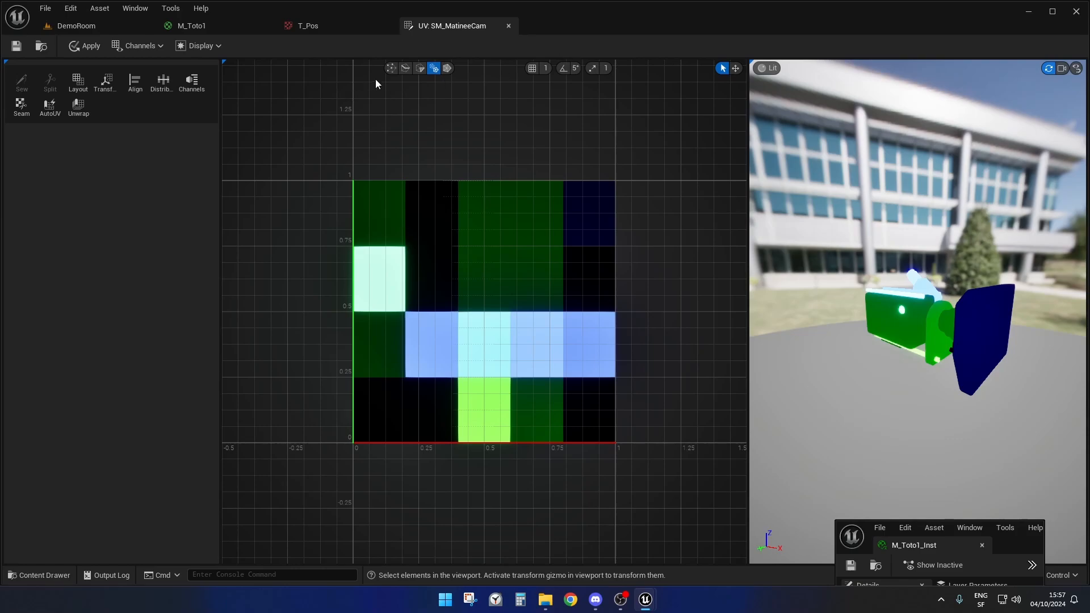
- Select all of the camera mesh's vertices, isolate the UV point in the first top-row cell, and examine its matching part
{"action": "left_click", "coordinate": [390, 69]}
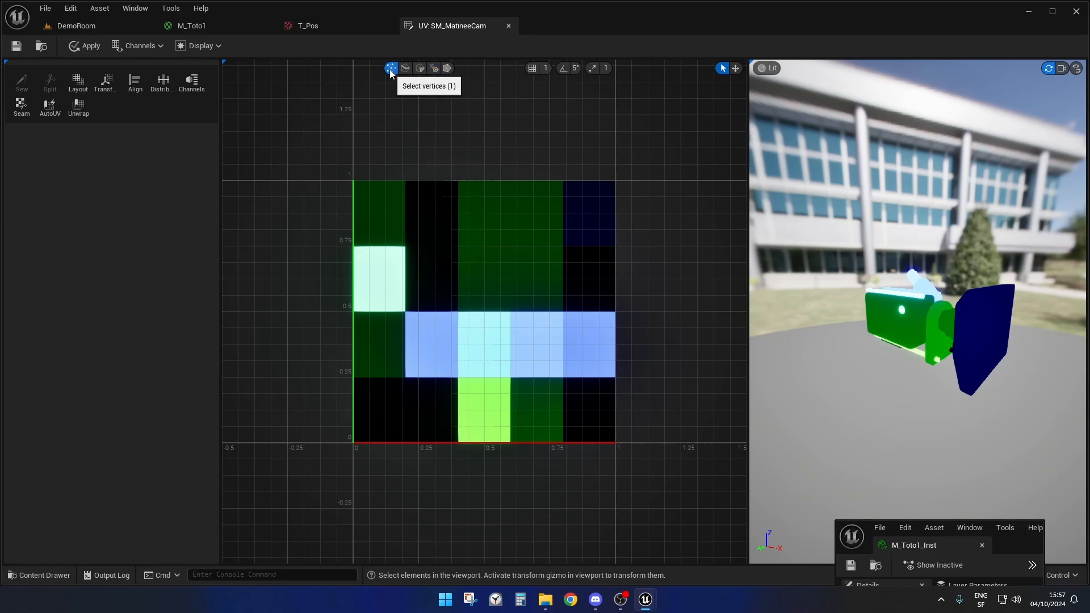
{"action": "left_click_drag", "start_coordinate": [823, 203], "coordinate": [1061, 454]}
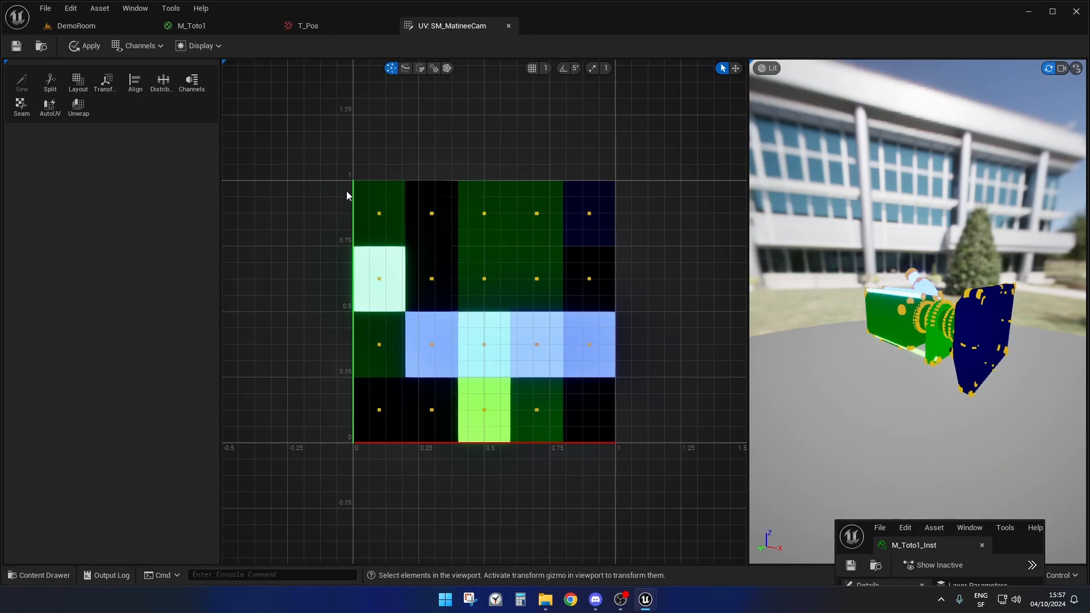
{"action": "left_click", "coordinate": [394, 230]}
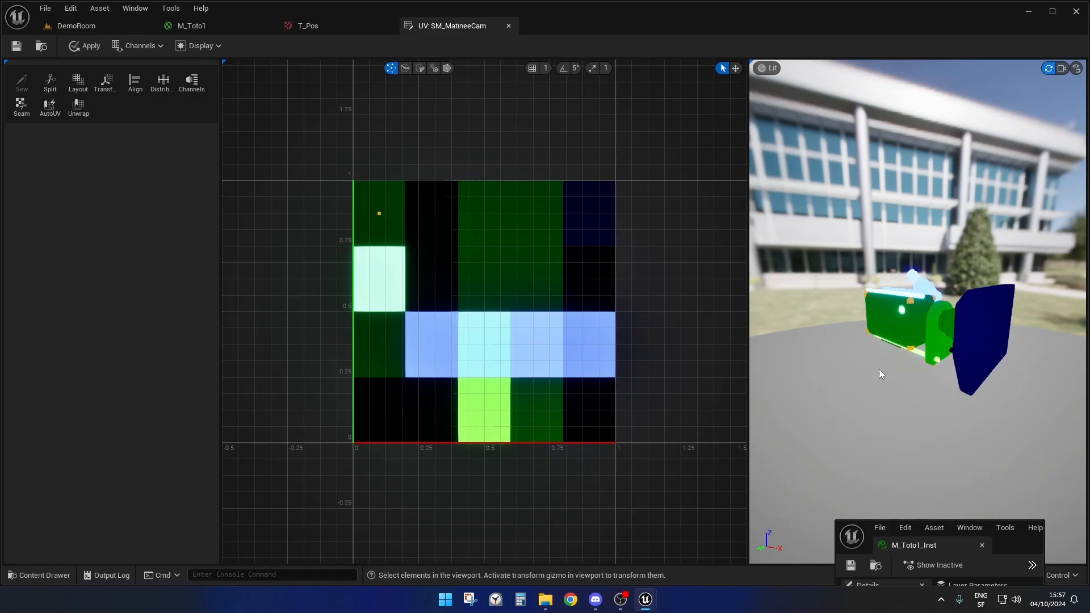
{"action": "scroll", "coordinate": [884, 372], "scroll_direction": "up", "scroll_amount": 2}
{"action": "scroll", "coordinate": [884, 372], "scroll_direction": "down", "scroll_amount": 2}
{"action": "left_click_drag", "start_coordinate": [876, 357], "coordinate": [734, 373]}
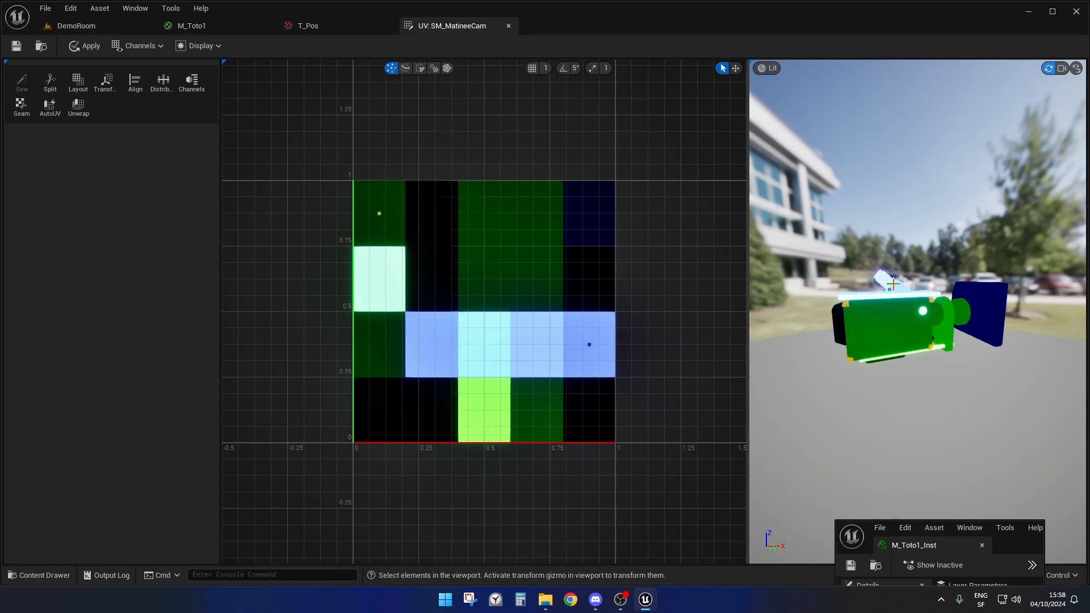
{"action": "scroll", "coordinate": [896, 336], "scroll_direction": "up", "scroll_amount": 2}
{"action": "scroll", "coordinate": [896, 335], "scroll_direction": "down", "scroll_amount": 2}
{"action": "left_click_drag", "start_coordinate": [892, 324], "coordinate": [904, 366]}
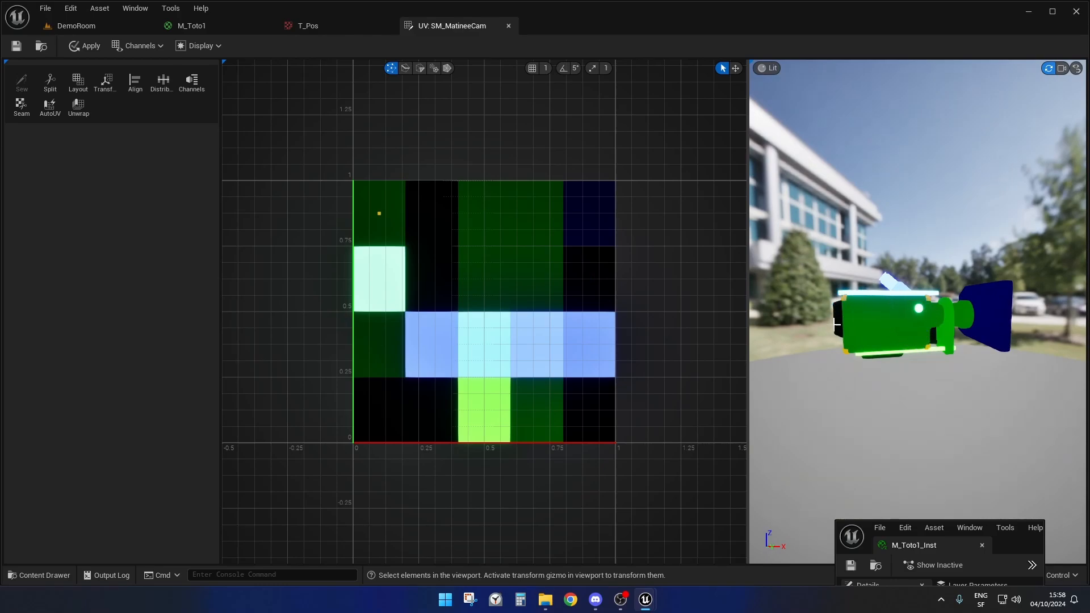
{"action": "left_click_drag", "start_coordinate": [890, 413], "coordinate": [892, 300]}
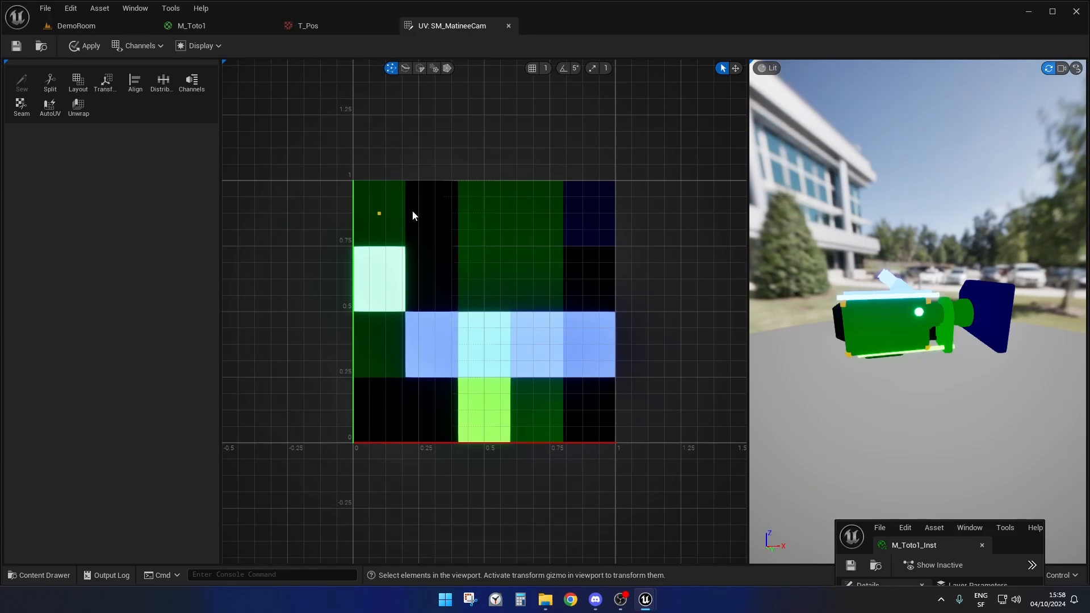
- Select the UV points in the second and third top-row cells one after another and examine their matching camera parts
{"action": "left_click_drag", "start_coordinate": [415, 200], "coordinate": [450, 229]}
{"action": "left_click_drag", "start_coordinate": [992, 391], "coordinate": [973, 344]}
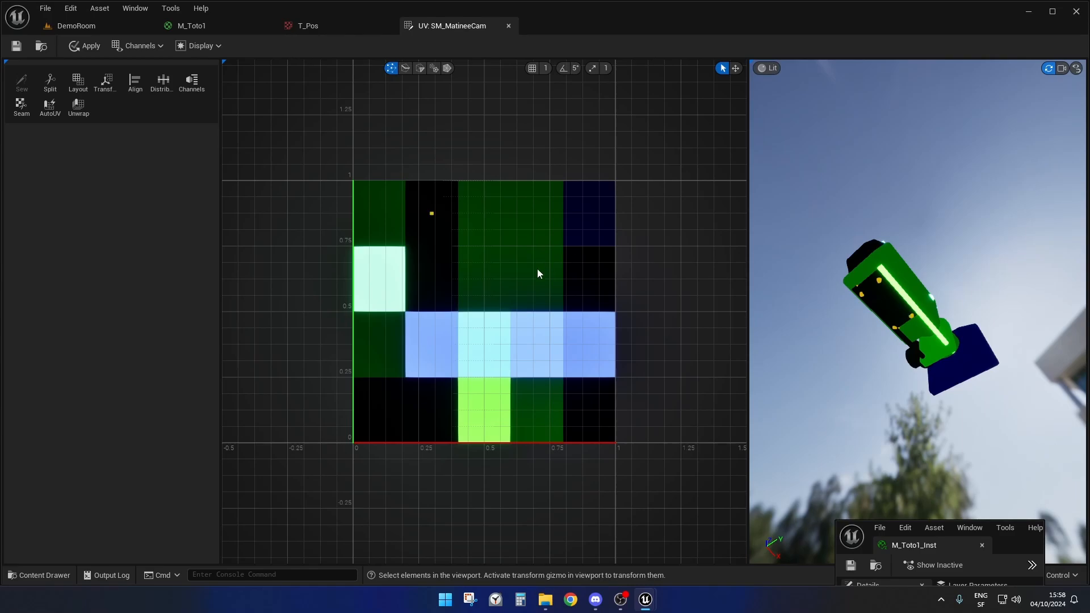
{"action": "mouse_move", "coordinate": [854, 419]}
{"action": "left_mouse_down"}
{"action": "mouse_move", "coordinate": [845, 412]}
{"action": "mouse_move", "coordinate": [851, 420]}
{"action": "left_mouse_up"}
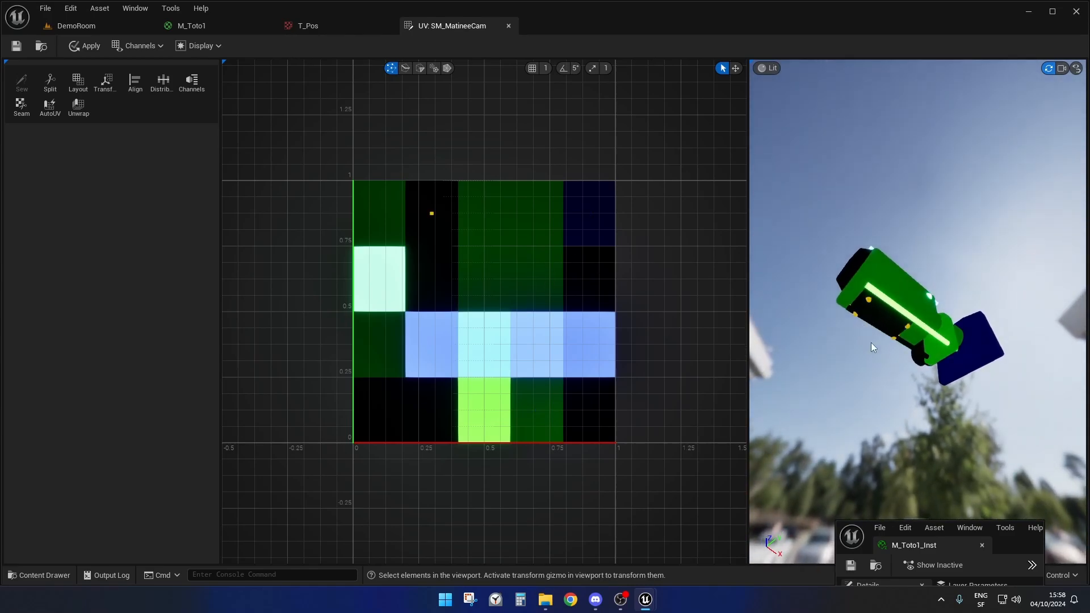
{"action": "left_click_drag", "start_coordinate": [888, 396], "coordinate": [997, 370]}
{"action": "left_click_drag", "start_coordinate": [883, 373], "coordinate": [862, 348]}
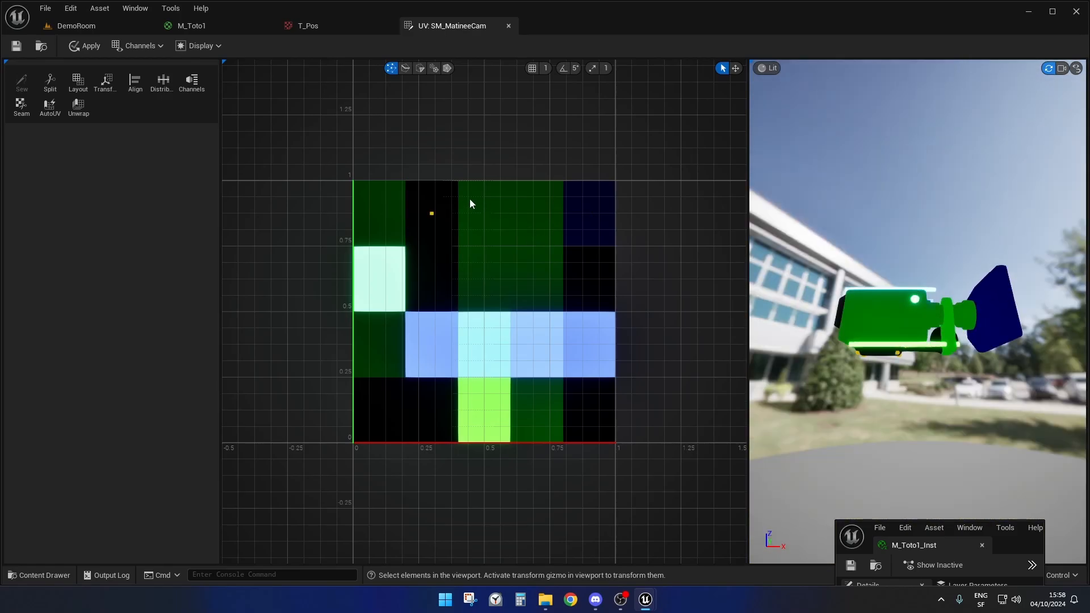
{"action": "left_click_drag", "start_coordinate": [502, 235], "coordinate": [502, 235]}
{"action": "left_click_drag", "start_coordinate": [890, 403], "coordinate": [919, 397]}
- Select the UV point in the fourth cell of the light blue row and examine its camera part, then reselect the green body
{"action": "left_click_drag", "start_coordinate": [522, 333], "coordinate": [558, 365]}
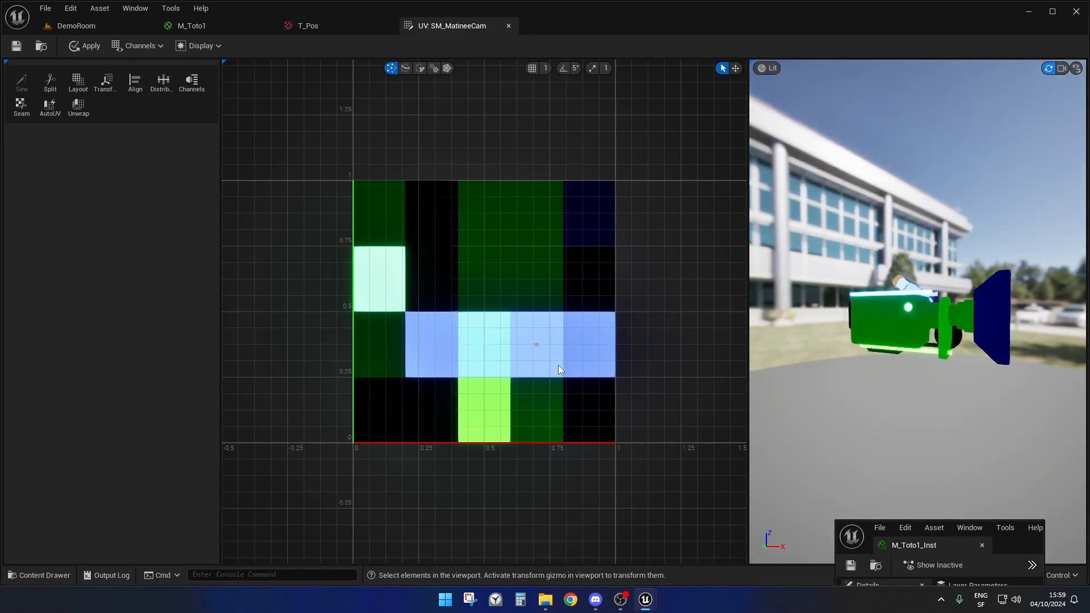
{"action": "left_click_drag", "start_coordinate": [857, 408], "coordinate": [888, 445]}
{"action": "scroll", "coordinate": [891, 266], "scroll_direction": "up", "scroll_amount": 5}
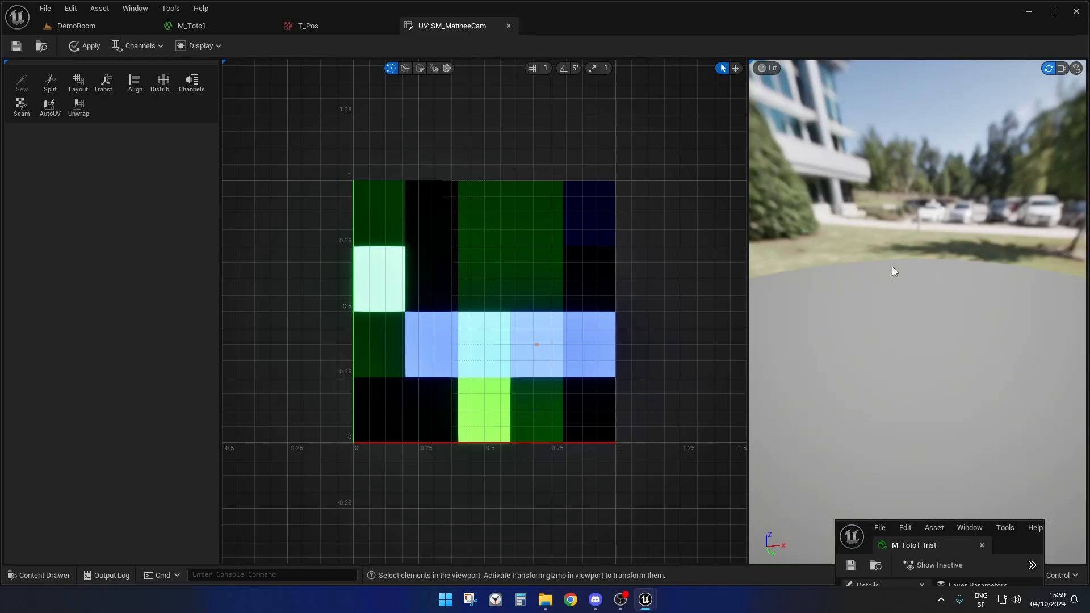
{"action": "scroll", "coordinate": [891, 266], "scroll_direction": "down", "scroll_amount": 2}
{"action": "scroll", "coordinate": [882, 307], "scroll_direction": "down", "scroll_amount": 5}
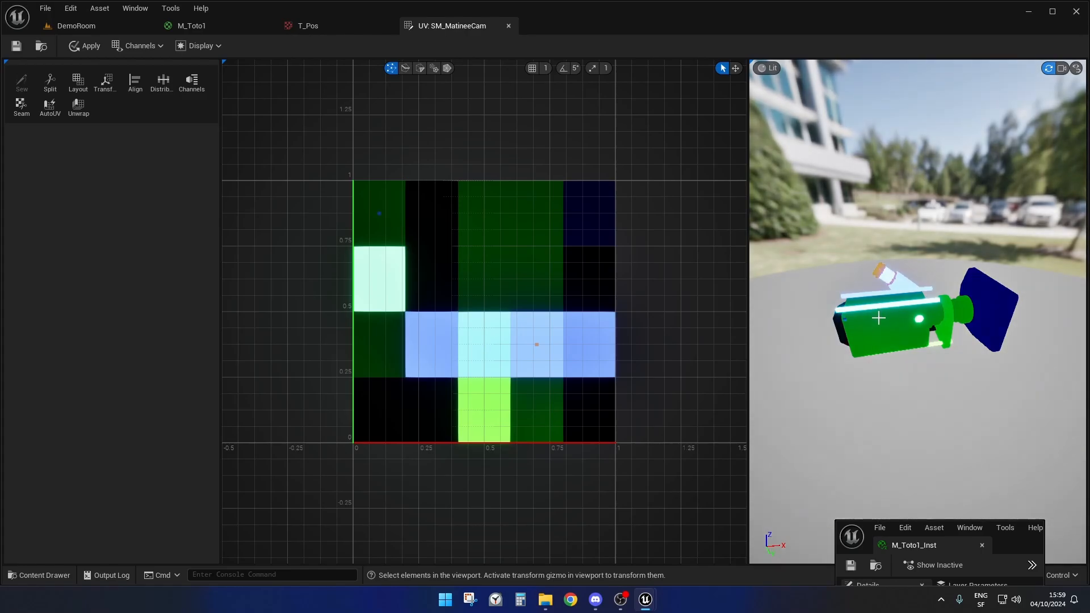
{"action": "left_click_drag", "start_coordinate": [819, 301], "coordinate": [911, 315]}
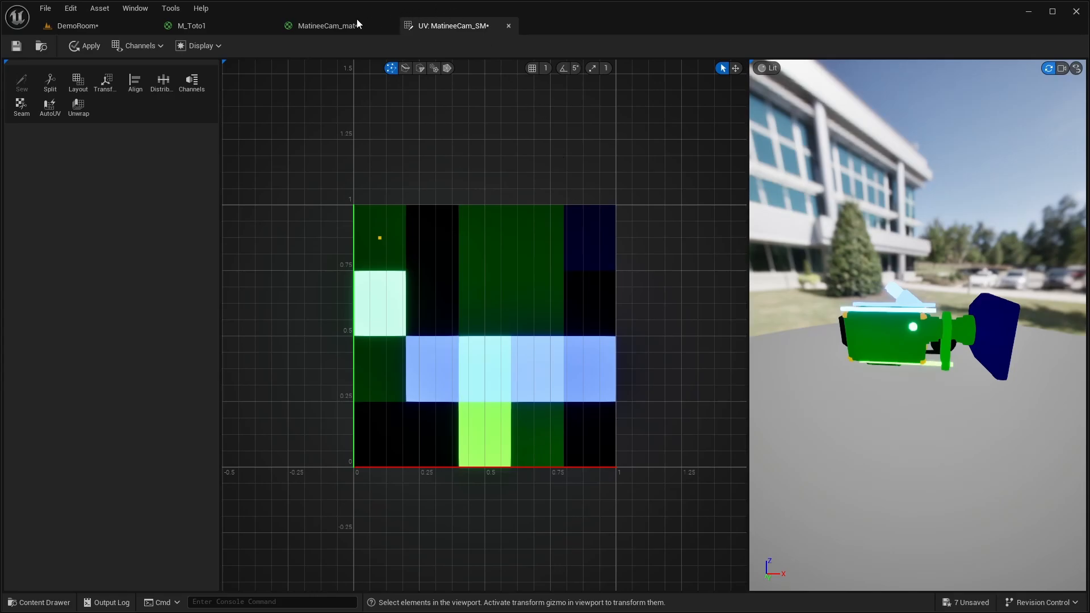
- Compare the Vertex pivot Texture Sample in the M_Toto1 graph with the mesh's UV points over the position texture
{"action": "left_click", "coordinate": [197, 27]}
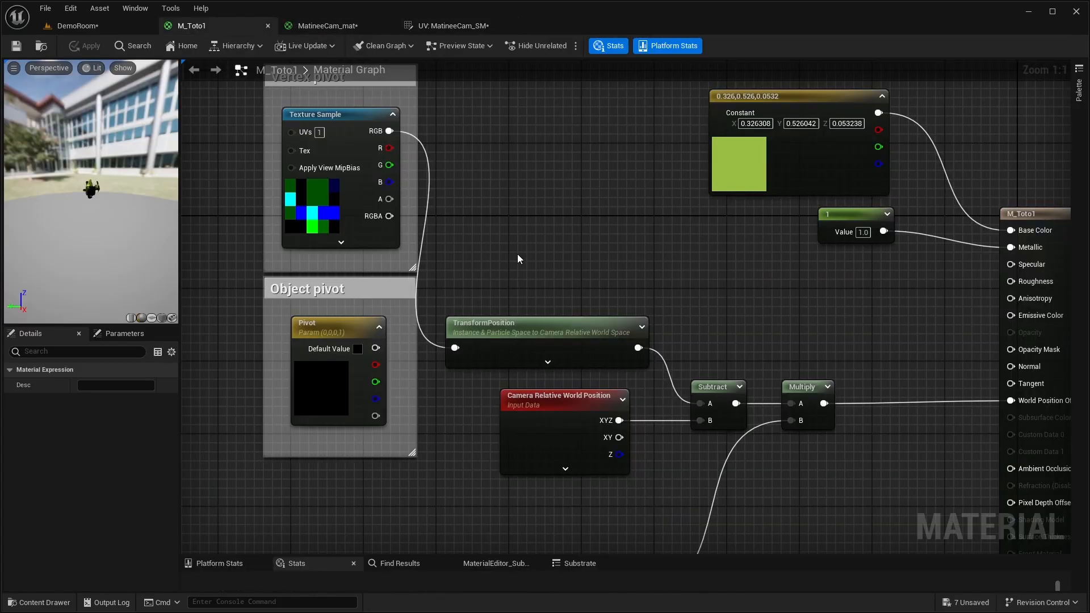
{"action": "right_click_drag", "start_coordinate": [519, 259], "coordinate": [517, 287]}
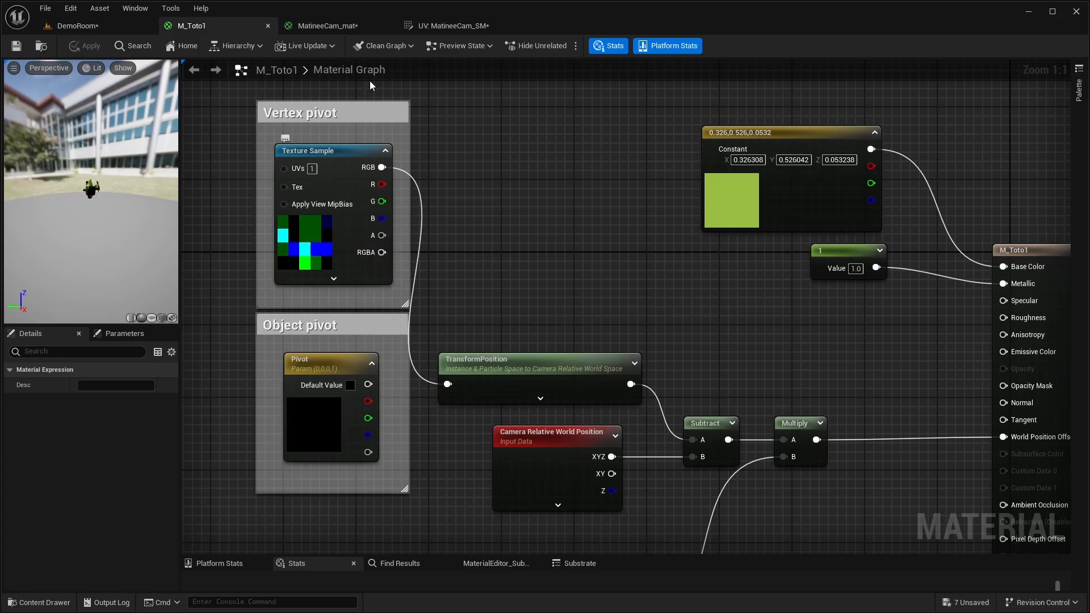
{"action": "left_click", "coordinate": [458, 26]}
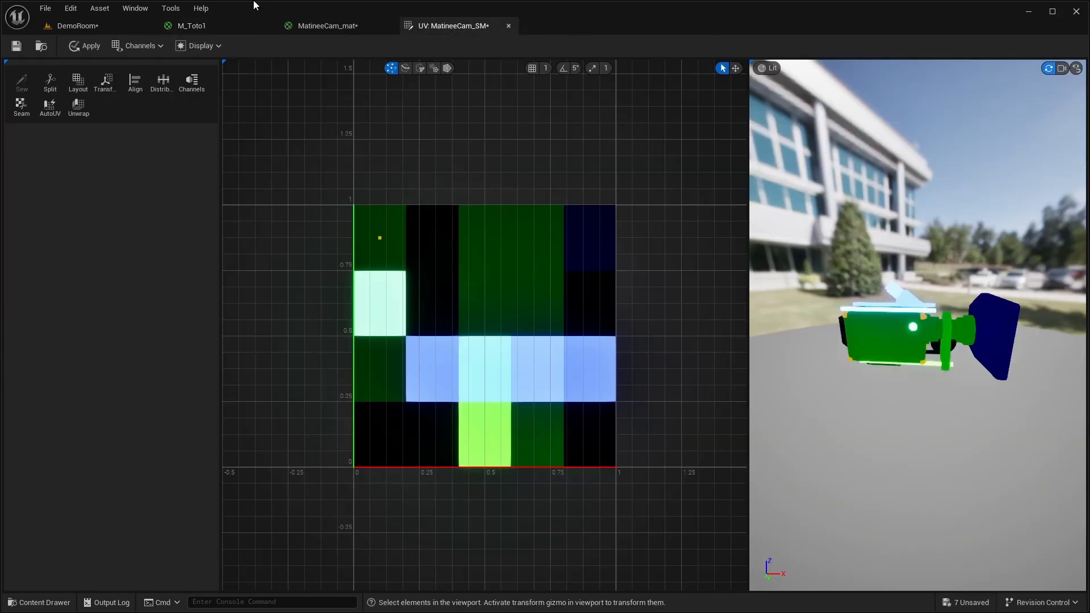
{"action": "left_click", "coordinate": [202, 26]}
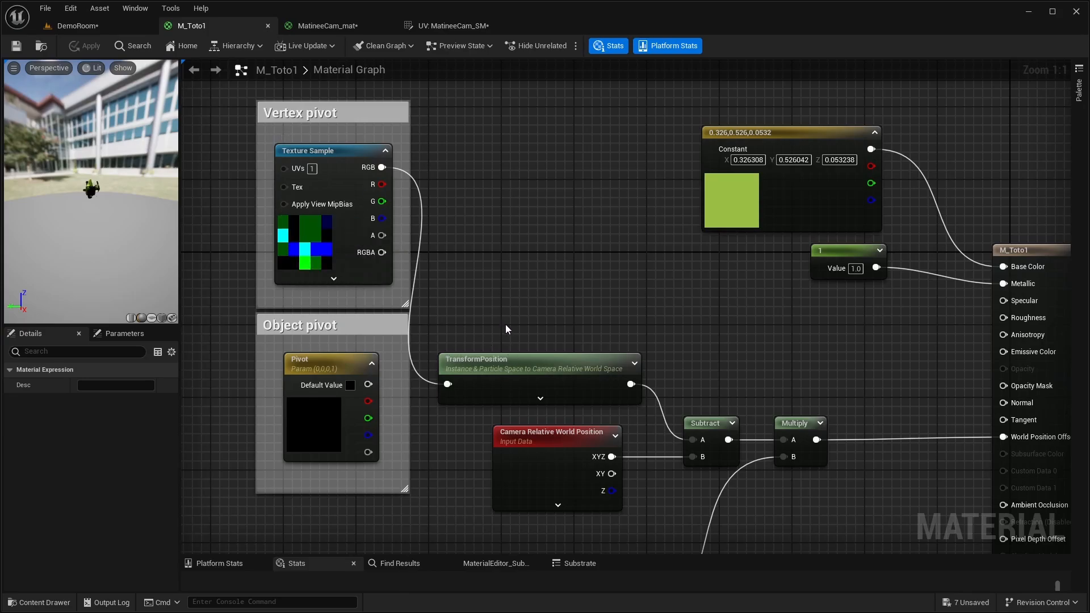
{"action": "scroll", "coordinate": [531, 328], "scroll_direction": "up", "scroll_amount": 2}
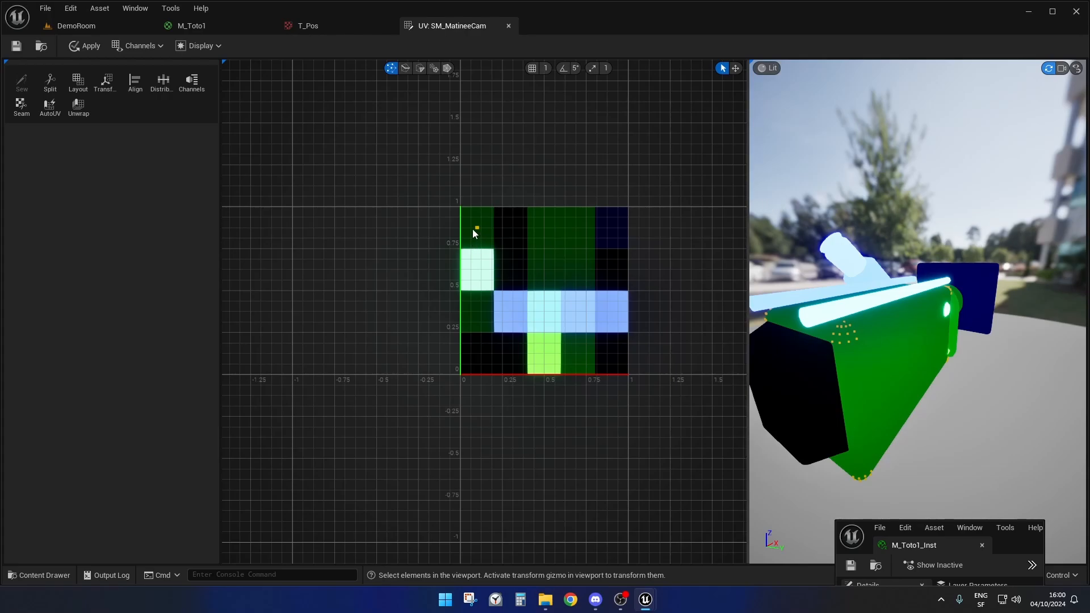
- Examine the order of the UV points along the first two rows of the T_Pos texture
{"action": "left_click_drag", "start_coordinate": [472, 221], "coordinate": [620, 236]}
{"action": "left_click_drag", "start_coordinate": [472, 265], "coordinate": [623, 278]}
{"action": "left_click_drag", "start_coordinate": [473, 221], "coordinate": [618, 244]}
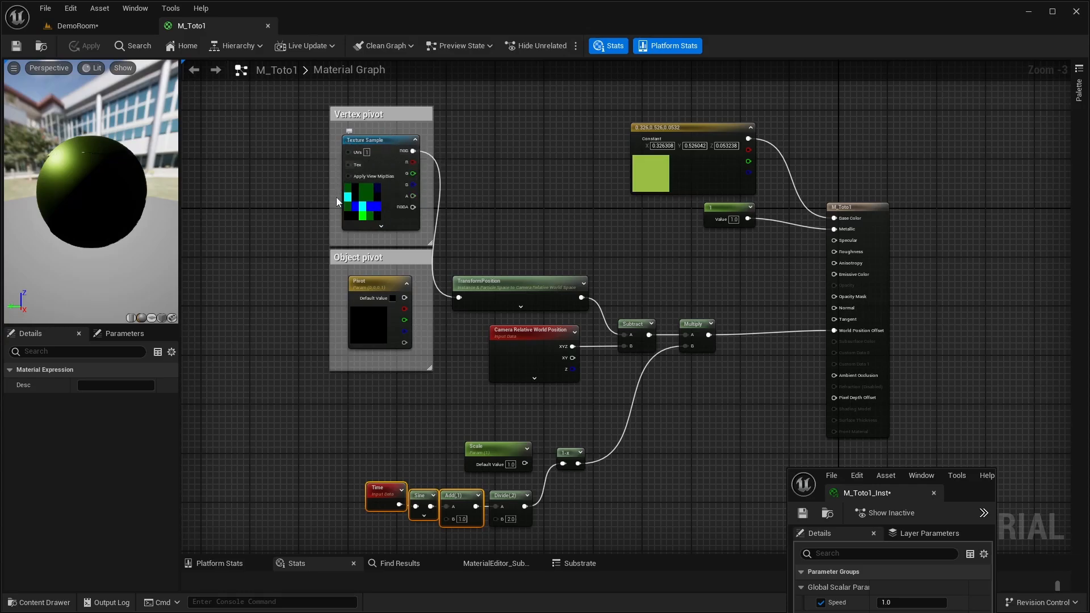
- Review the Texture Sample's alpha output in M_Toto1, and examine the House and Gimbal exhibits in DemoRoom
{"action": "right_click_drag", "start_coordinate": [538, 248], "coordinate": [502, 299]}
{"action": "scroll", "coordinate": [457, 281], "scroll_direction": "up", "scroll_amount": 1}
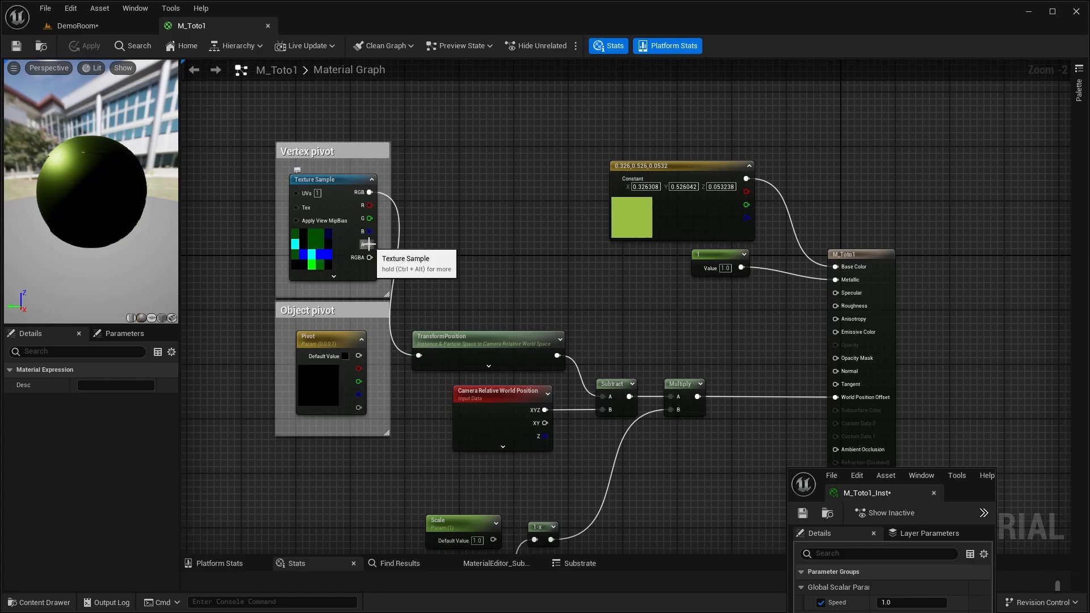
{"action": "left_click", "coordinate": [107, 22]}
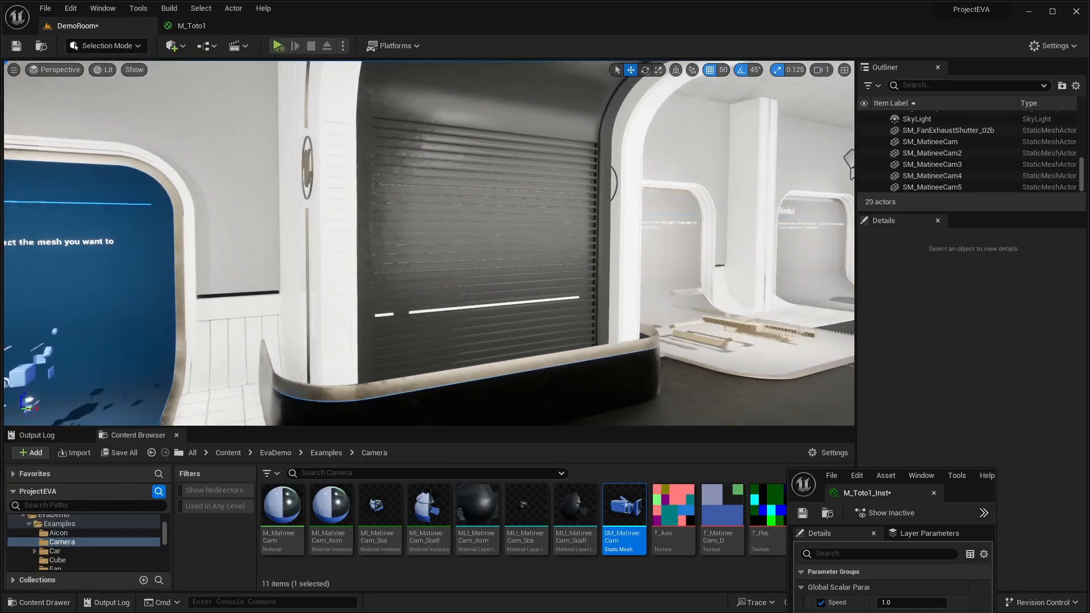
{"action": "right_click_drag", "start_coordinate": [437, 241], "coordinate": [528, 218]}
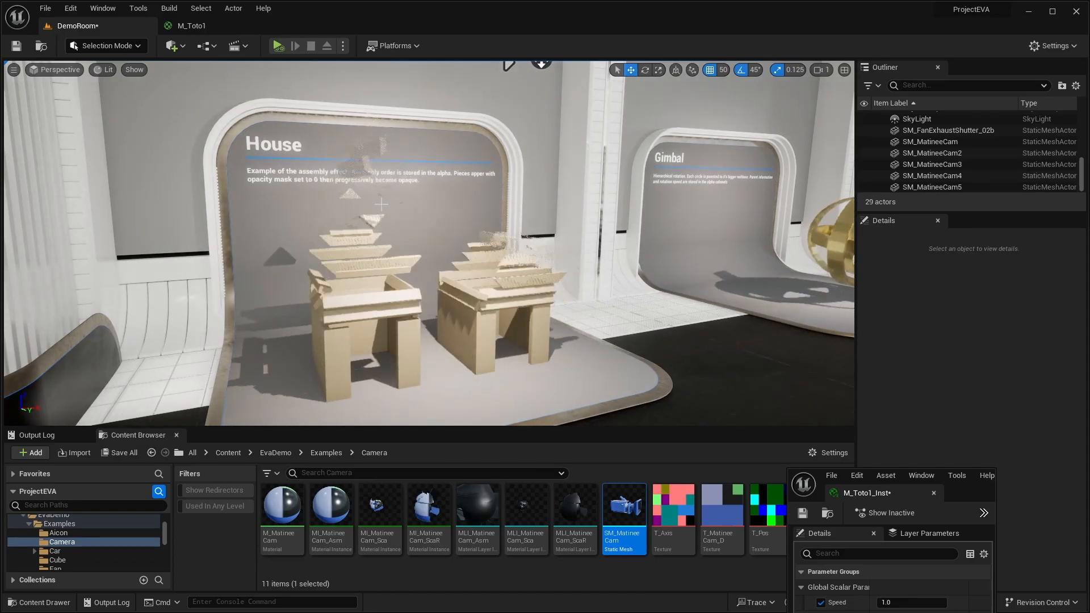
{"action": "right_click_drag", "start_coordinate": [374, 361], "coordinate": [511, 363]}
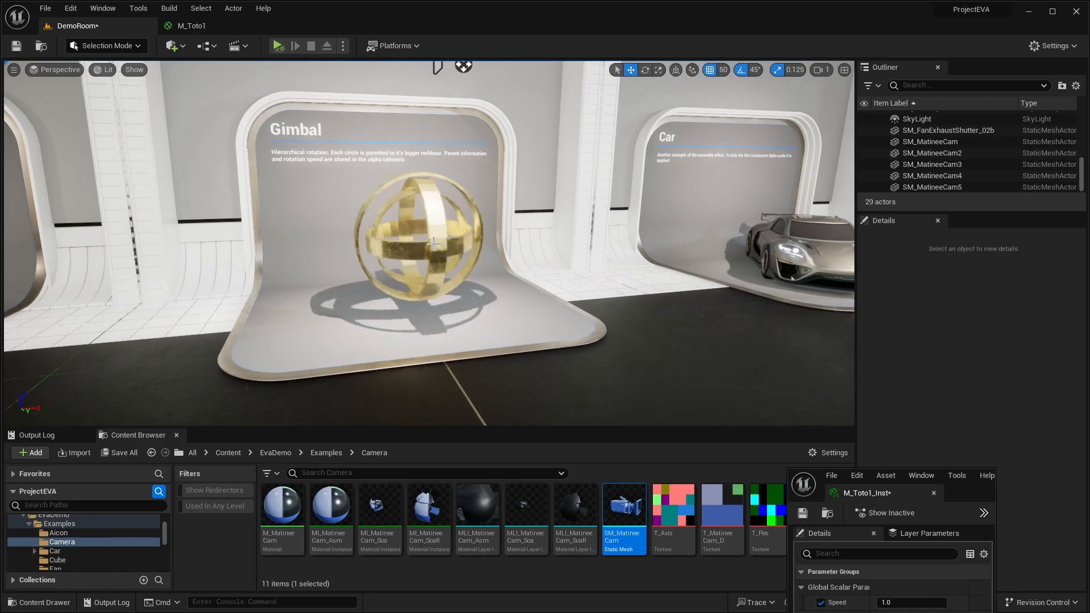
{"action": "key", "text": "w"}
{"action": "right_click_drag", "start_coordinate": [433, 235], "coordinate": [386, 259]}
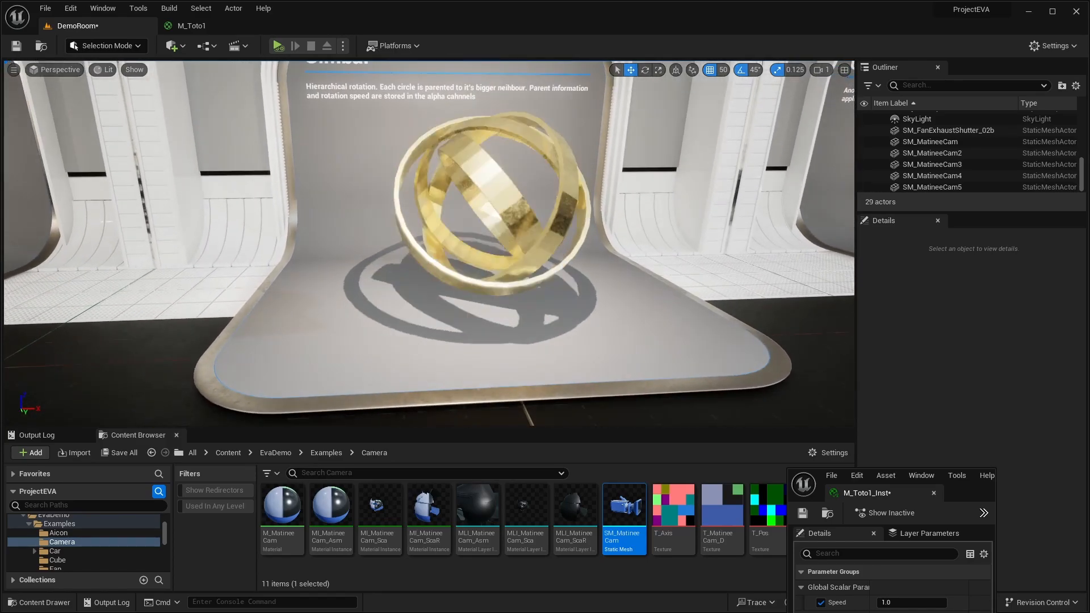
- Review the Vertex pivot group in the M_Toto1 graph and examine the Cube exhibit's polyfold effect in DemoRoom
{"action": "left_click", "coordinate": [204, 25]}
{"action": "right_click_drag", "start_coordinate": [444, 214], "coordinate": [447, 334]}
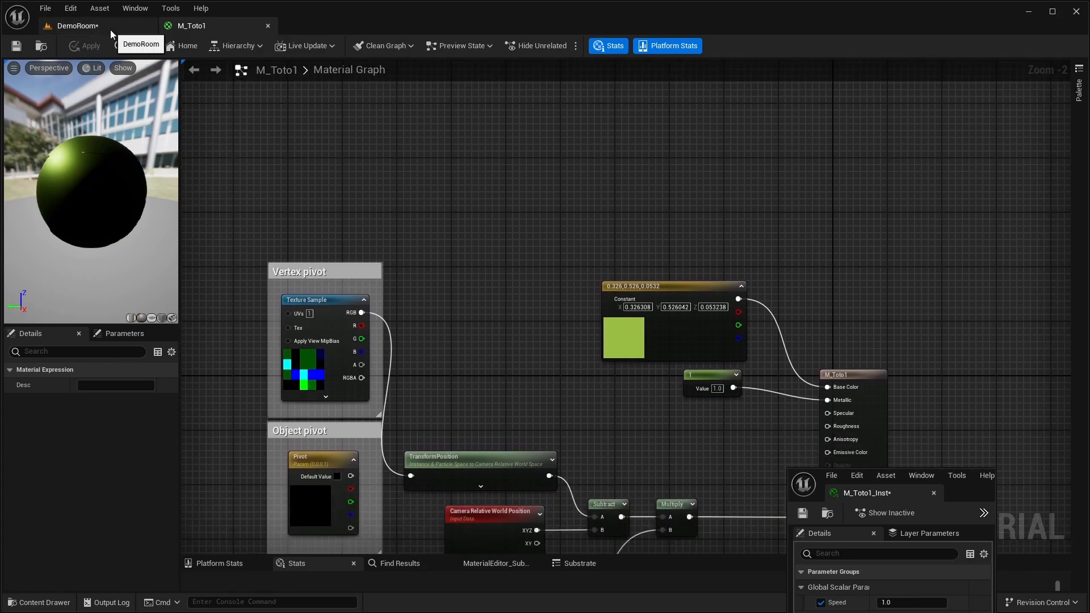
{"action": "left_click", "coordinate": [78, 25]}
{"action": "right_click_drag", "start_coordinate": [214, 74], "coordinate": [193, 79]}
{"action": "right_click_drag", "start_coordinate": [488, 213], "coordinate": [457, 227]}
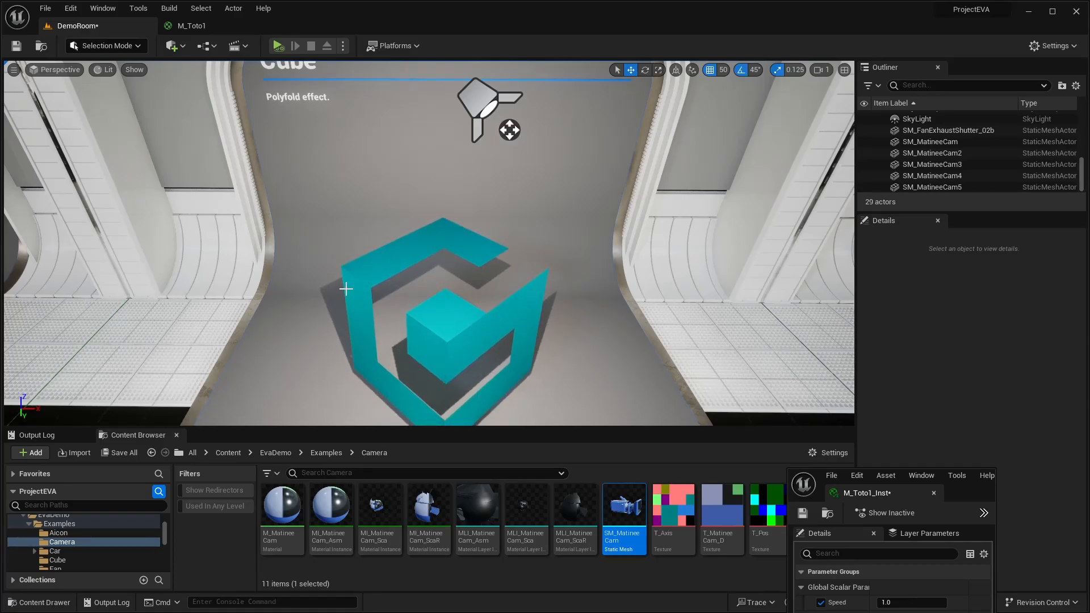
{"action": "right_click_drag", "start_coordinate": [380, 284], "coordinate": [381, 302]}
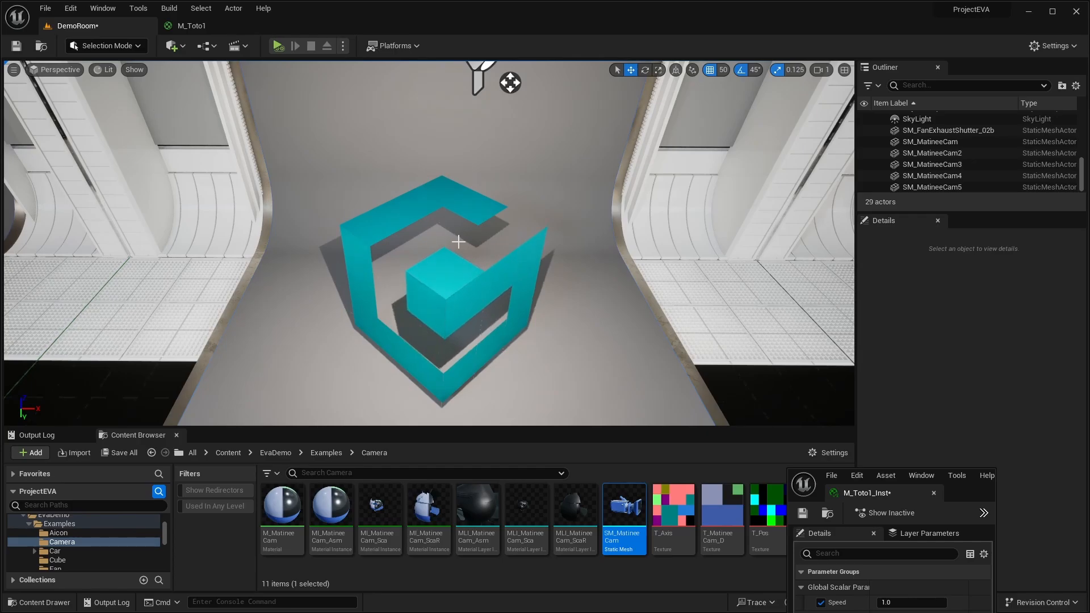
{"action": "right_click_drag", "start_coordinate": [456, 243], "coordinate": [484, 245]}
{"action": "right_click_drag", "start_coordinate": [370, 242], "coordinate": [367, 244]}
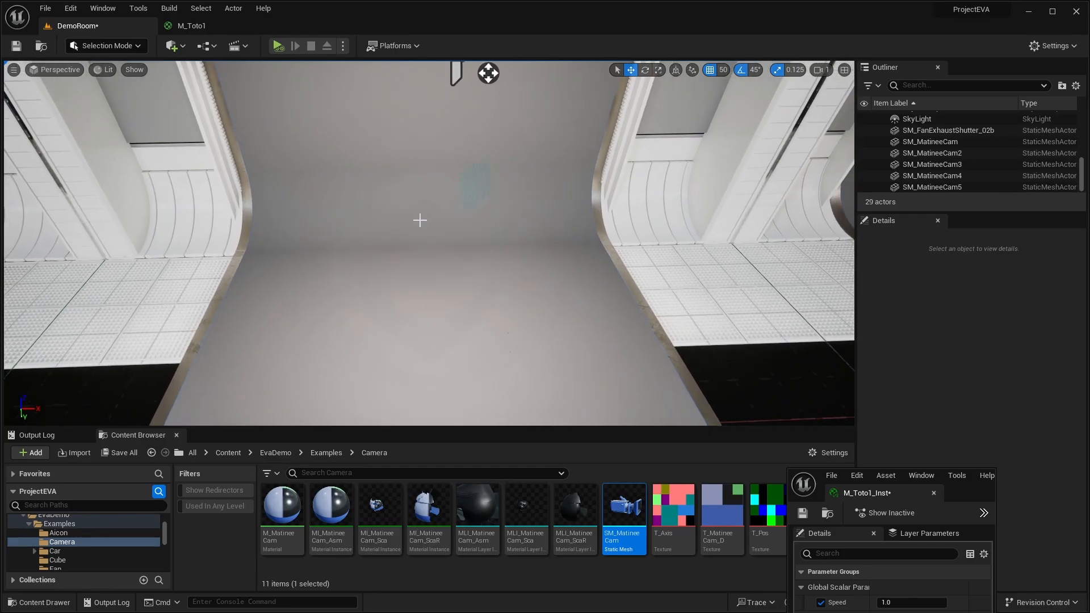
- Review the Texture Sample's RGB output in M_Toto1 and the House exhibit's assembly effect in DemoRoom
{"action": "left_click", "coordinate": [193, 25]}
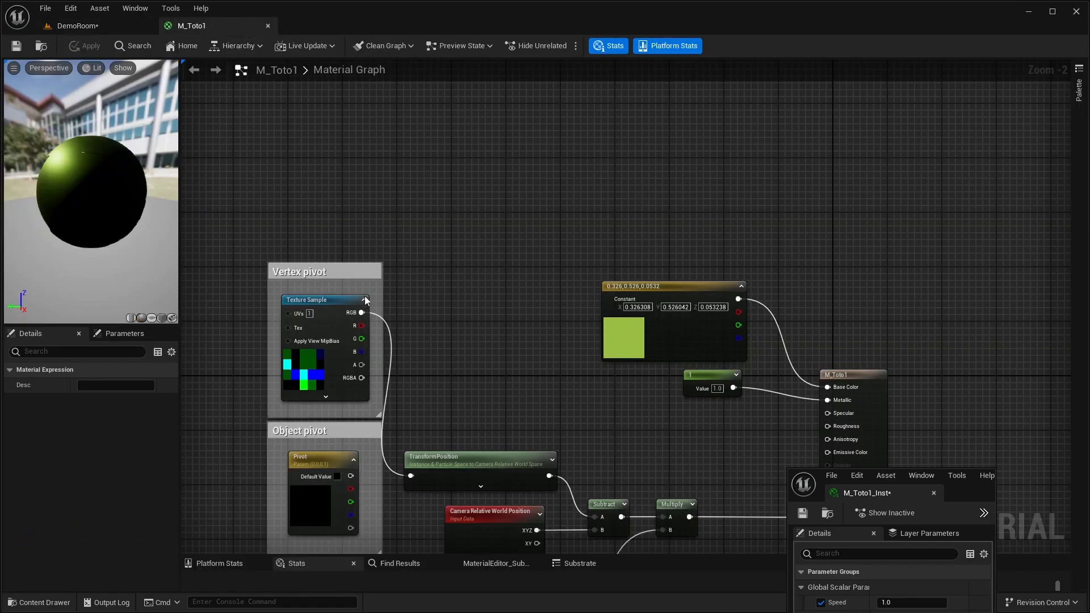
{"action": "right_click_drag", "start_coordinate": [453, 339], "coordinate": [455, 267]}
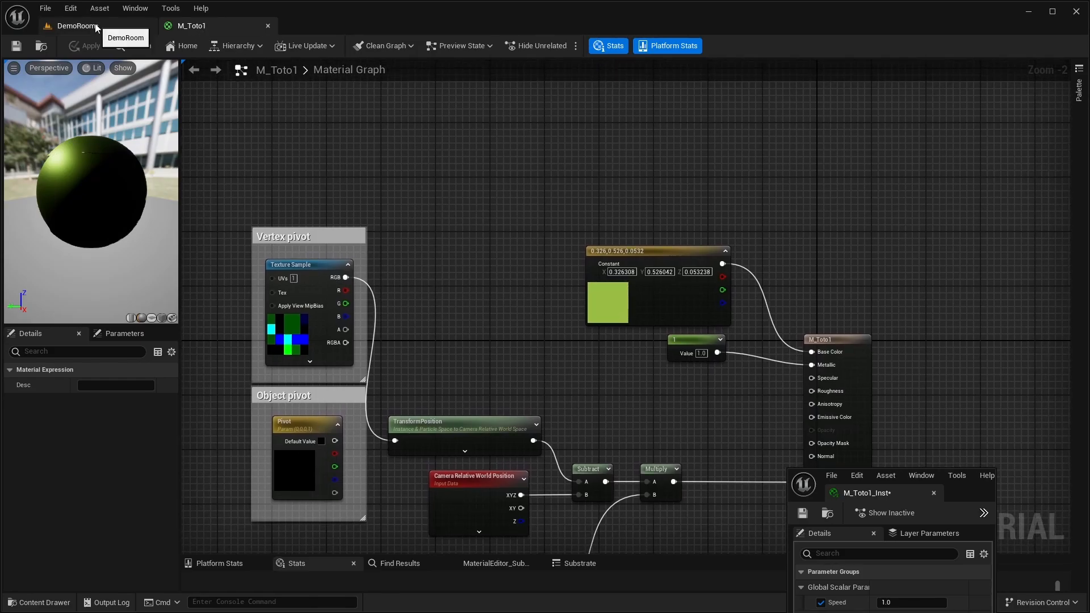
{"action": "left_click", "coordinate": [77, 25]}
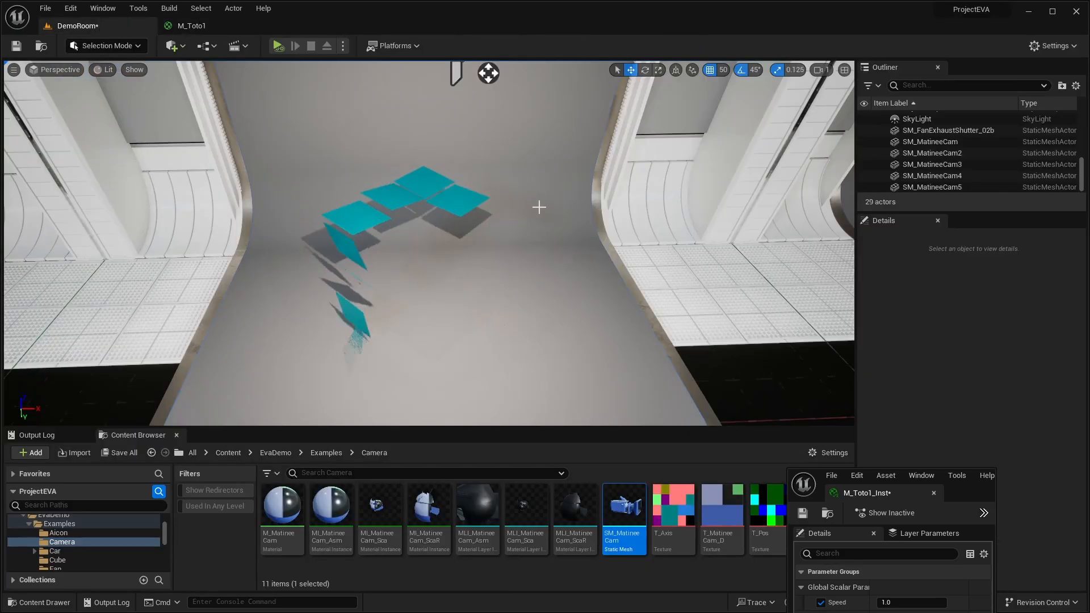
{"action": "right_click_drag", "start_coordinate": [539, 207], "coordinate": [375, 190]}
{"action": "key", "text": "w"}
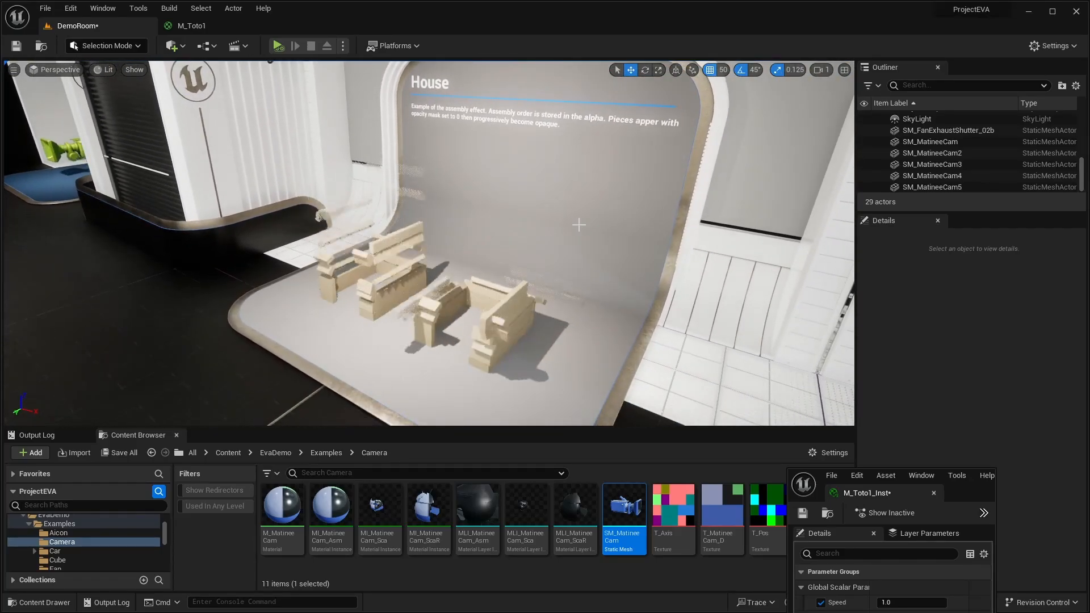
- Examine the assembly effect in the House exhibit and the hierarchical rotation in the Gimbal exhibit of DemoRoom
{"action": "right_click_drag", "start_coordinate": [582, 229], "coordinate": [629, 288]}
{"action": "key", "text": "w"}
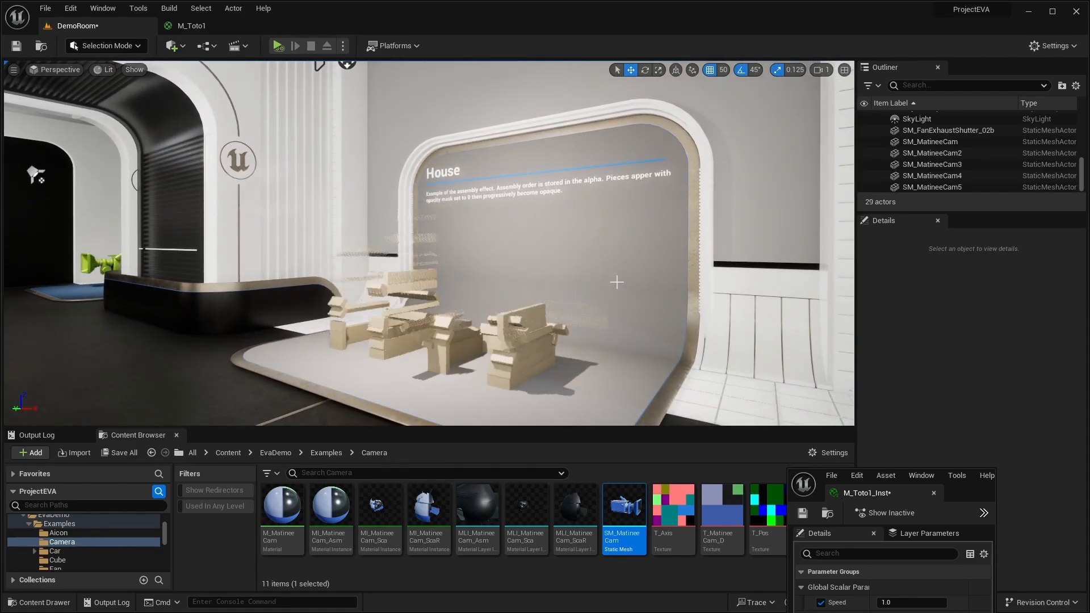
{"action": "right_click_drag", "start_coordinate": [647, 246], "coordinate": [693, 265]}
{"action": "key", "text": "w"}
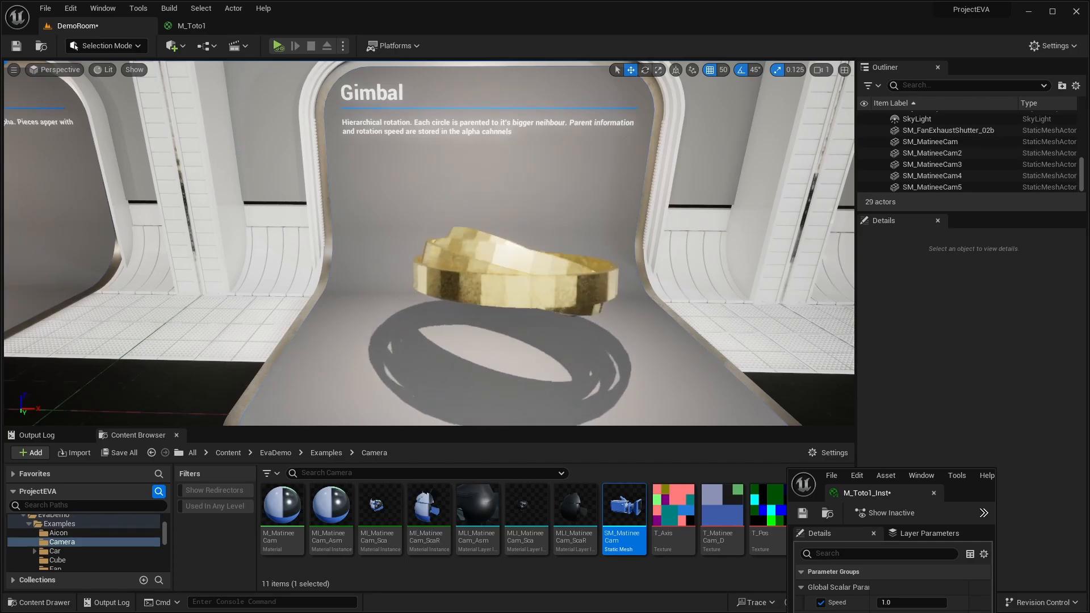
{"action": "right_click_drag", "start_coordinate": [429, 243], "coordinate": [401, 266]}
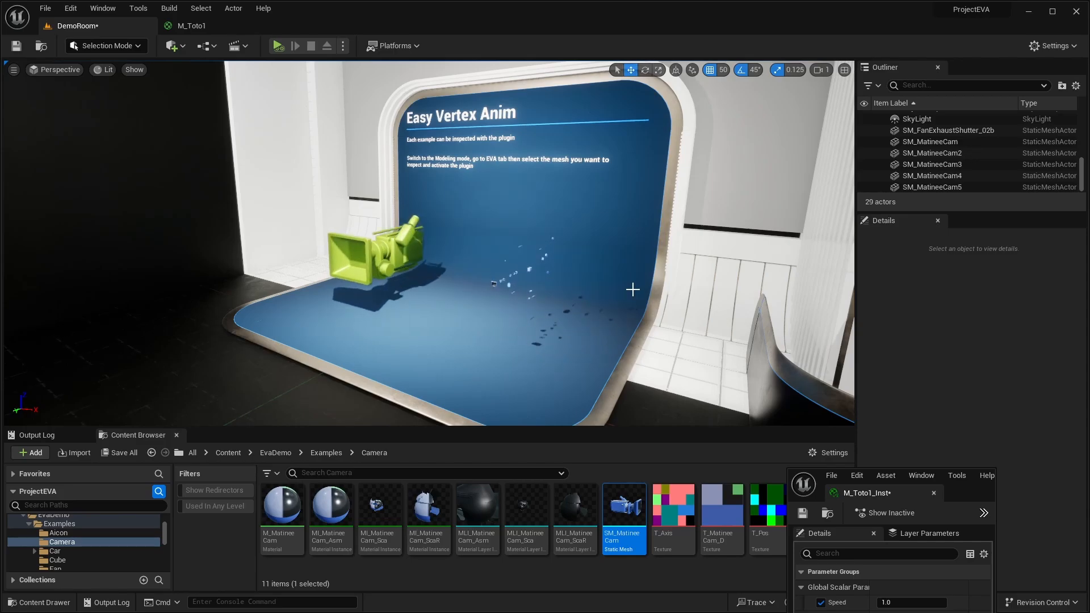
- Examine the animated camera meshes on the Easy Vertex Anim stand in DemoRoom
{"action": "right_click_drag", "start_coordinate": [633, 290], "coordinate": [626, 291]}
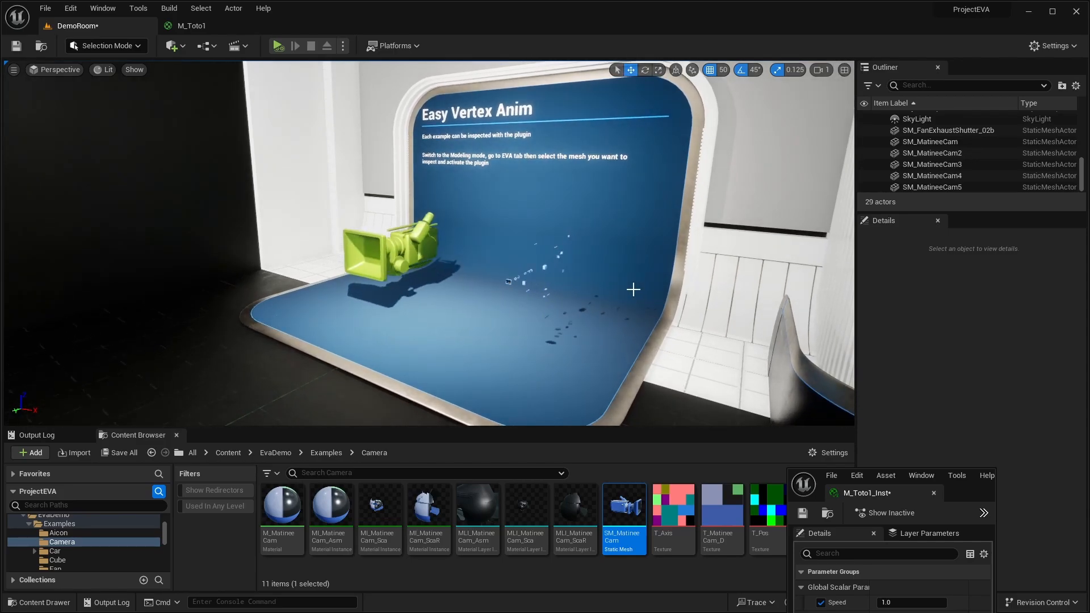
{"action": "right_click_drag", "start_coordinate": [641, 290], "coordinate": [649, 297]}
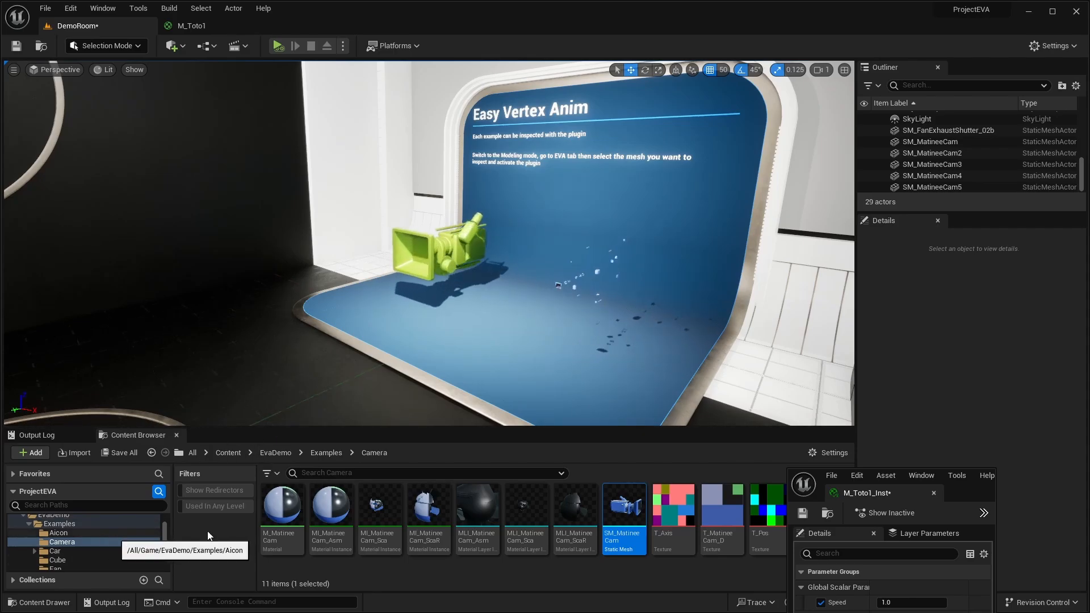
{"action": "key", "text": "s"}
{"action": "right_click_drag", "start_coordinate": [523, 404], "coordinate": [543, 396]}
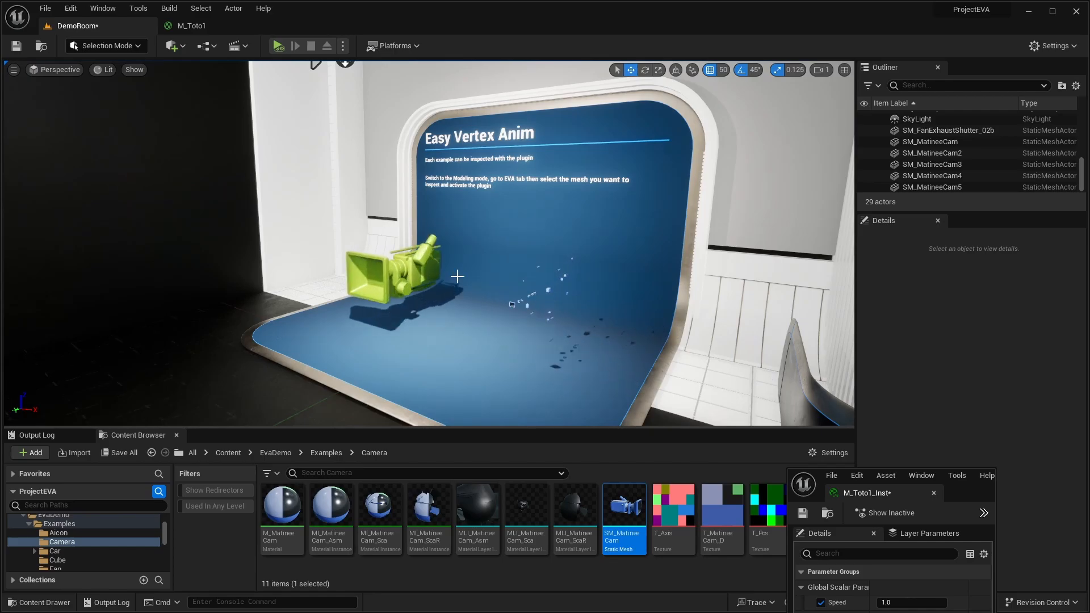
{"action": "right_click_drag", "start_coordinate": [659, 343], "coordinate": [638, 343]}
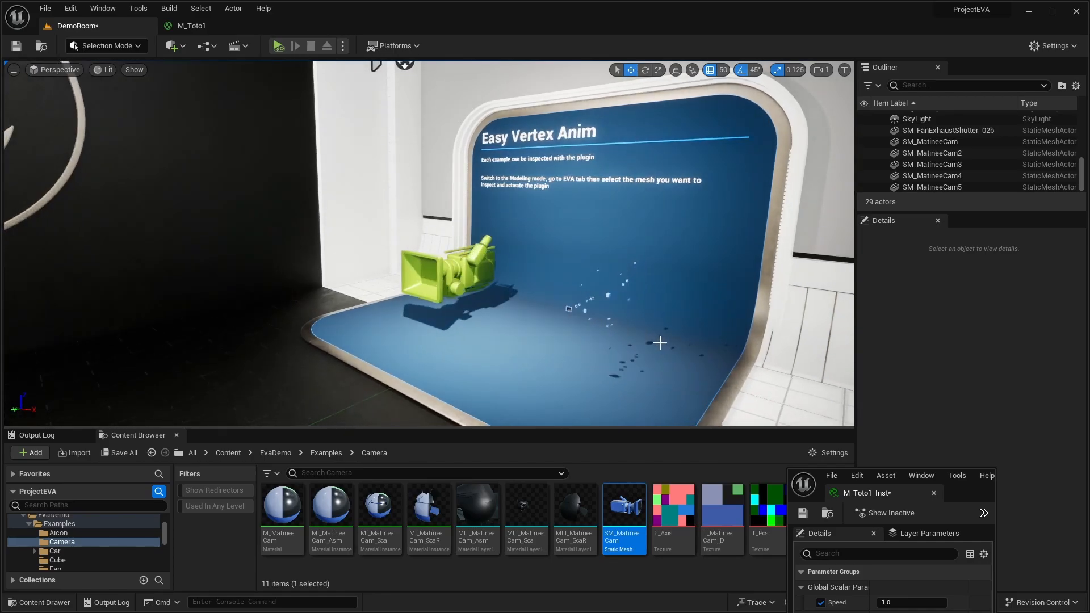
{"action": "right_click_drag", "start_coordinate": [460, 202], "coordinate": [461, 210]}
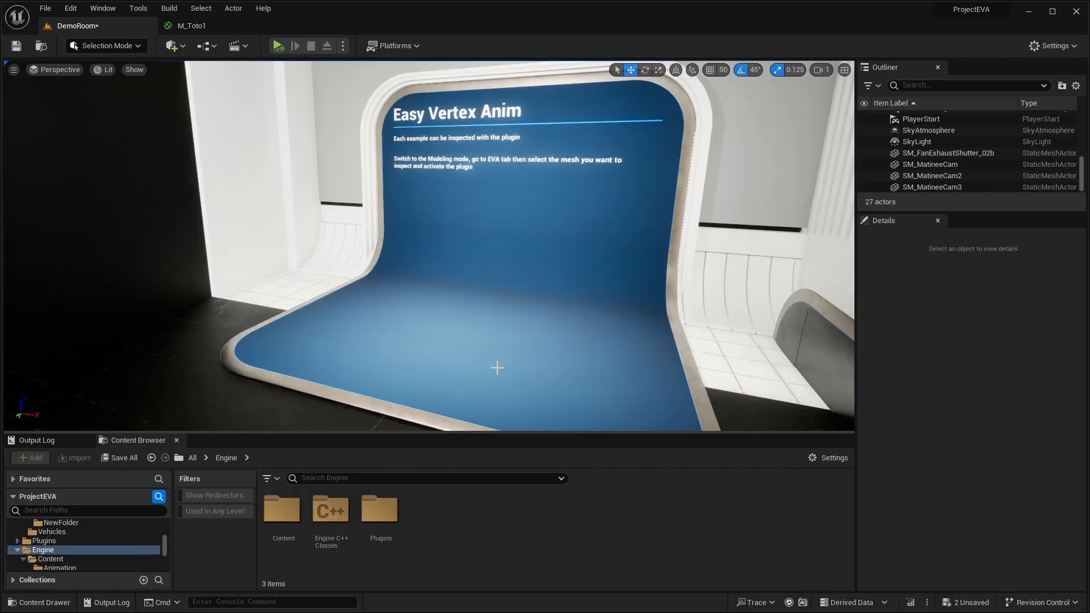
- Search the Engine content for "matinee" and select the MatineeCam_SM mesh together with the MatineeCam_mat material
{"action": "right_click_drag", "start_coordinate": [558, 329], "coordinate": [564, 327]}
{"action": "key", "text": "w"}
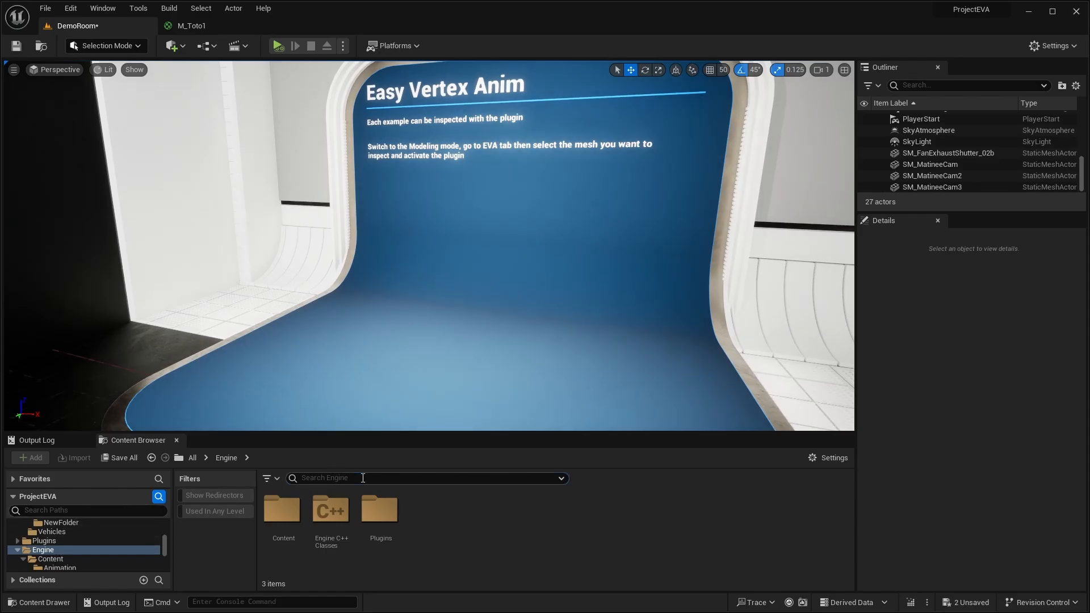
{"action": "type", "text": "tinee"}
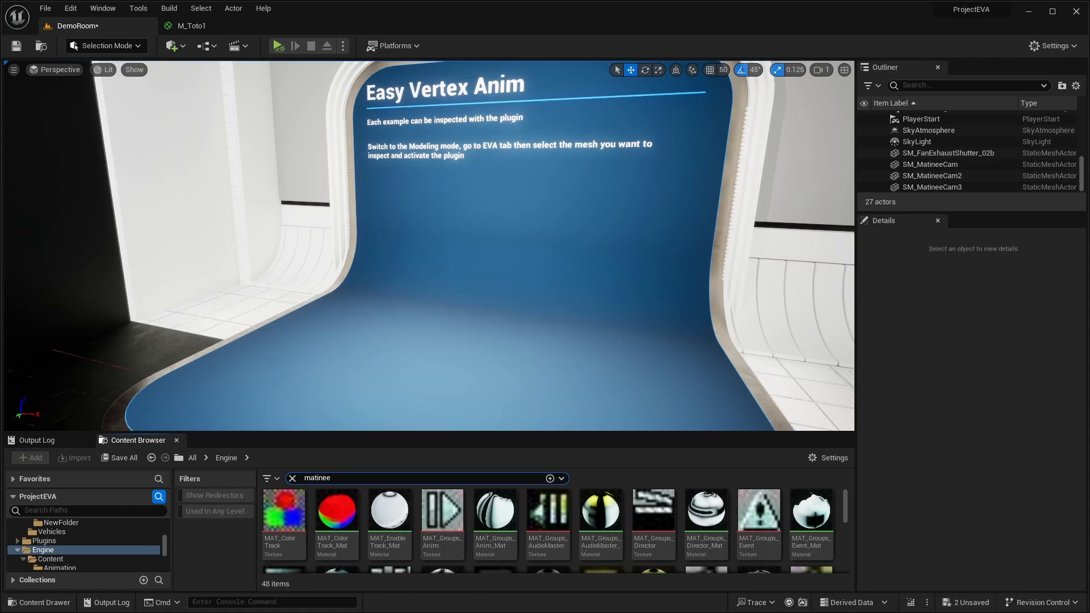
{"action": "scroll", "coordinate": [602, 534], "scroll_direction": "down", "scroll_amount": 3}
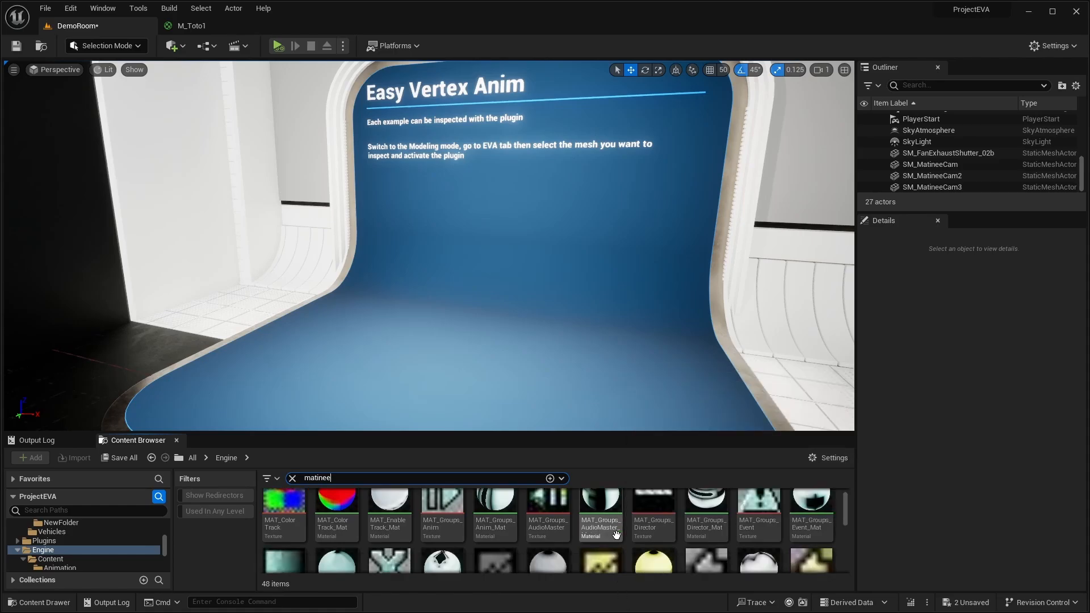
{"action": "scroll", "coordinate": [615, 539], "scroll_direction": "down", "scroll_amount": 5}
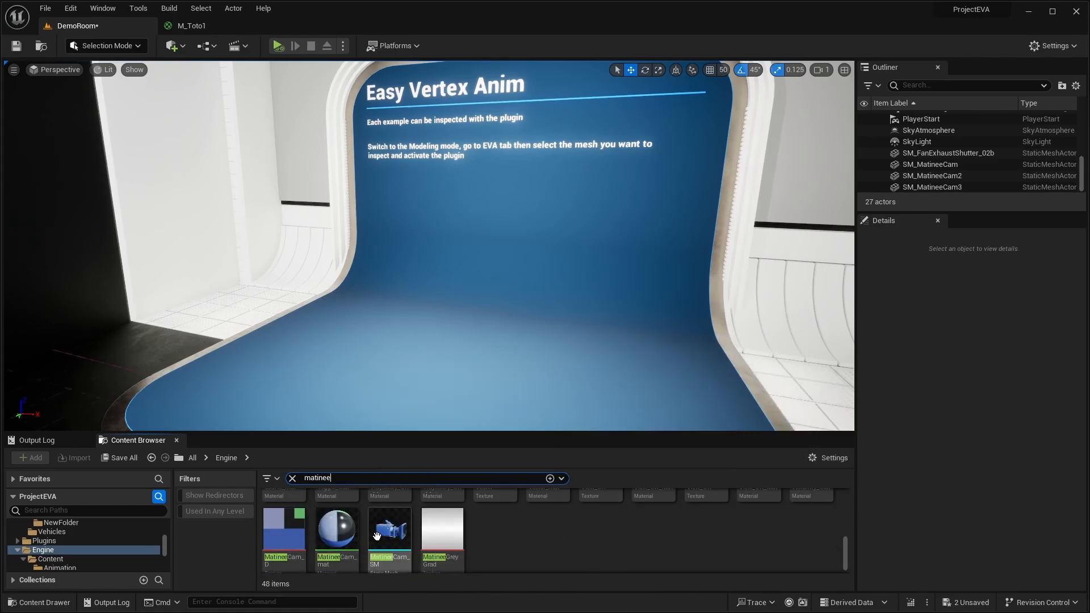
{"action": "left_click", "coordinate": [389, 529]}
{"action": "left_click", "coordinate": [339, 529], "text": "ctrl"}
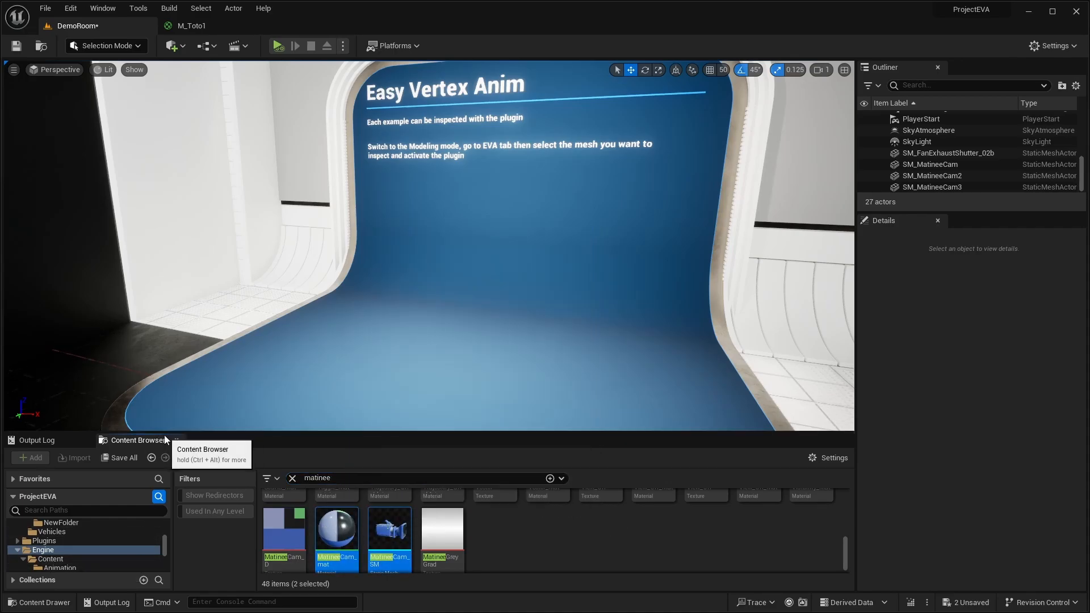
- Paste copies of MatineeCam_SM and MatineeCam_mat into the Tuto1/NewFolder content folder with its search filter cleared
{"action": "left_click", "coordinate": [151, 457]}
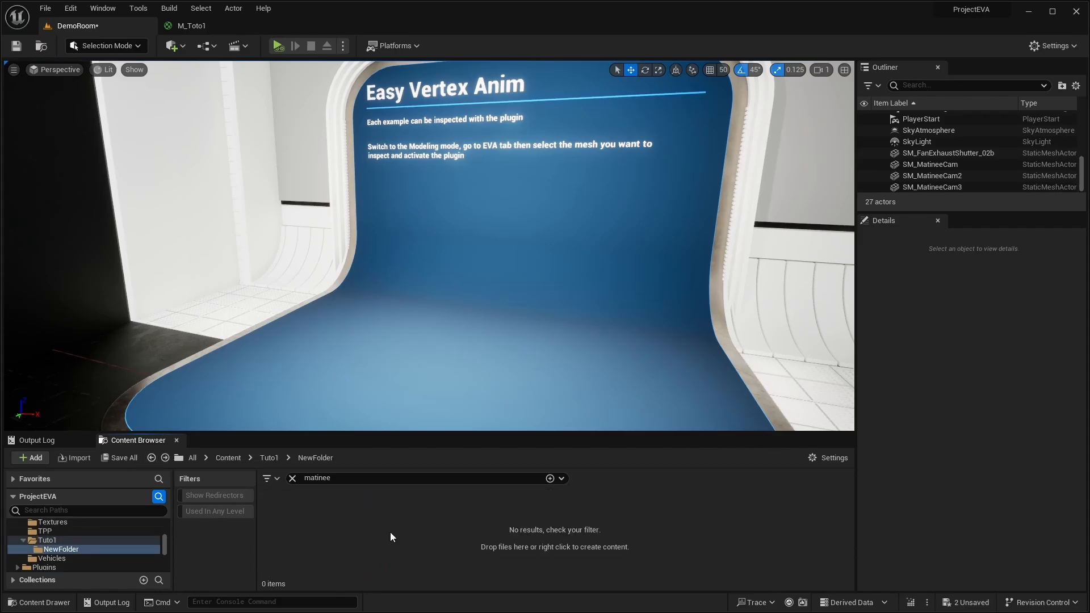
{"action": "left_click", "coordinate": [293, 478]}
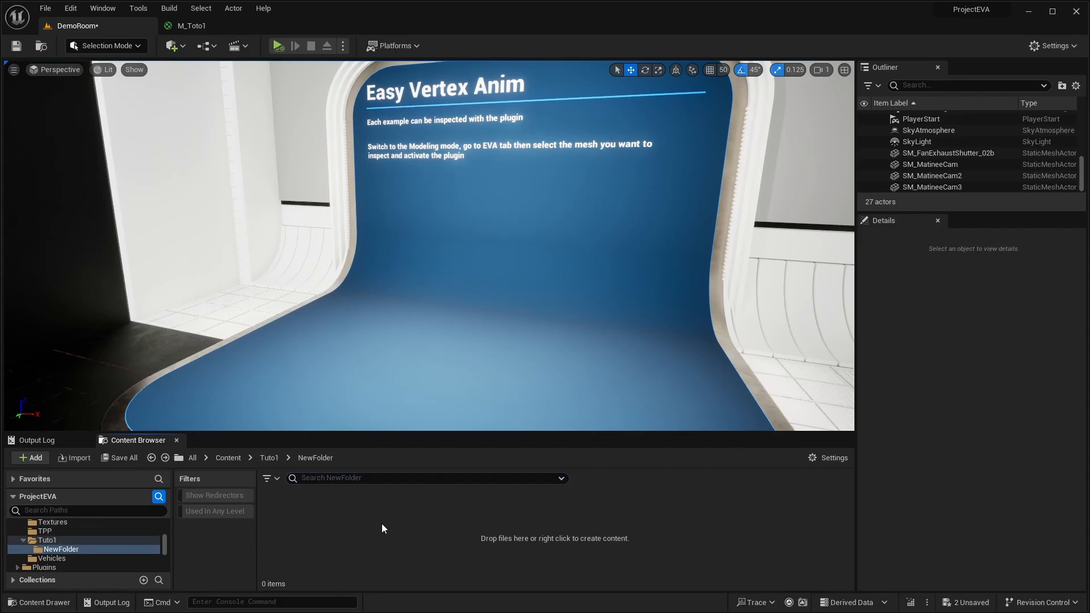
{"action": "key", "text": "ctrl+v"}
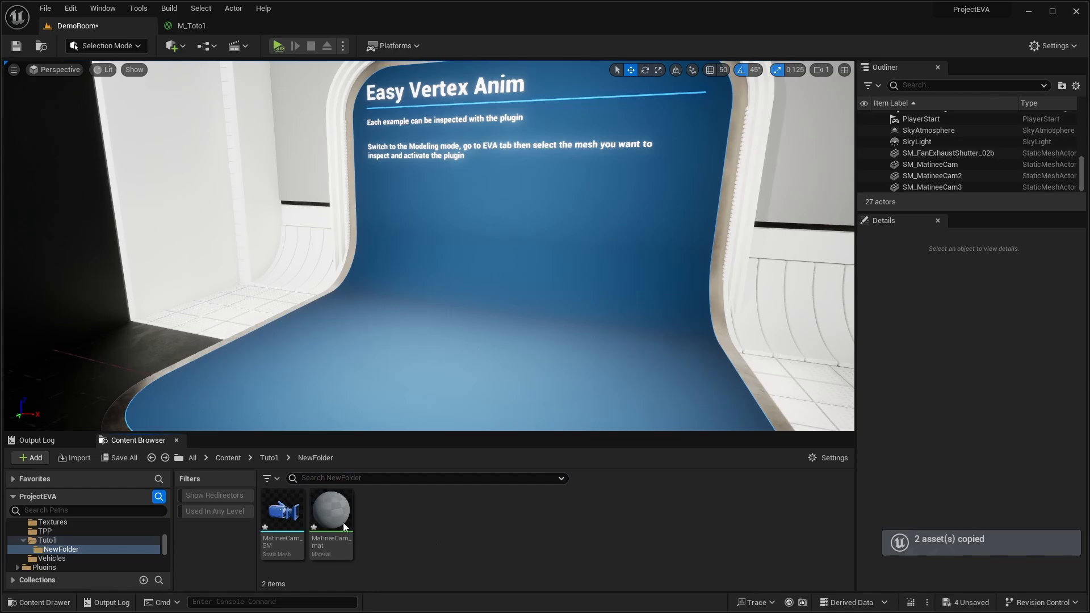
- Place the copied MatineeCam_SM mesh above the Easy Vertex Anim stand and shift it along X to about 572
{"action": "left_click_drag", "start_coordinate": [278, 513], "coordinate": [454, 412]}
{"action": "left_click_drag", "start_coordinate": [455, 367], "coordinate": [454, 278]}
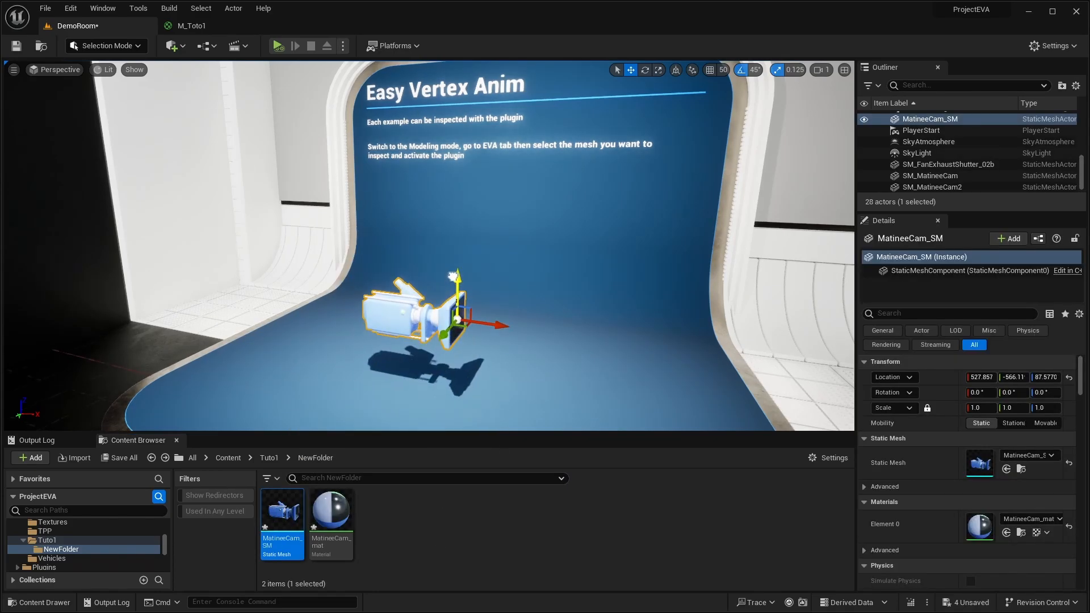
{"action": "left_click_drag", "start_coordinate": [477, 325], "coordinate": [529, 341]}
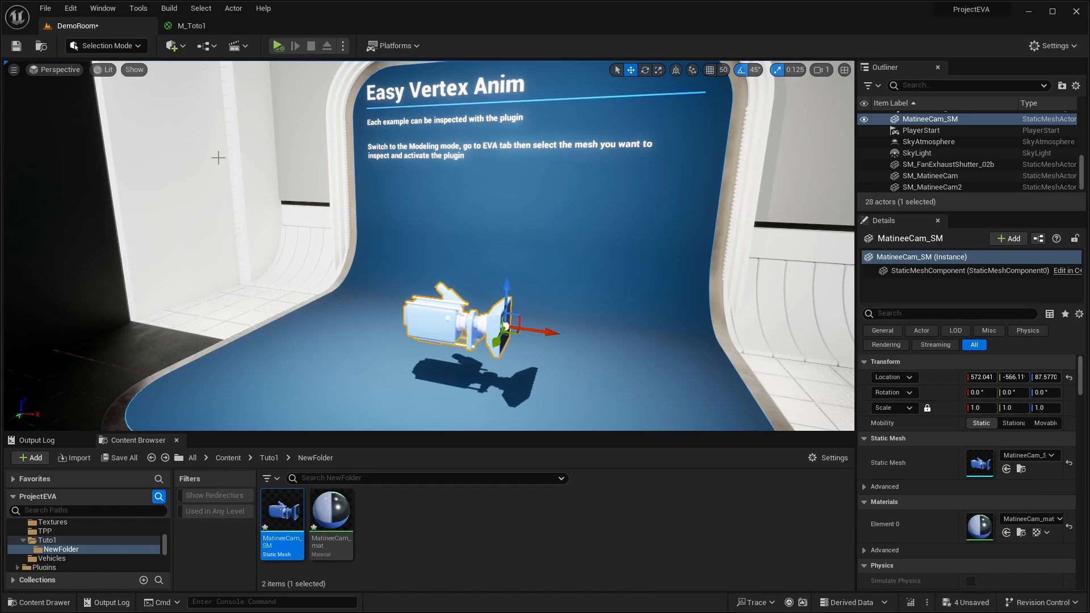
- Switch the level editor to Modeling mode and show the EVA (Easy Vertex Anim) tools
{"action": "mouse_move", "coordinate": [218, 158]}
{"action": "right_mouse_down"}
{"action": "mouse_move", "coordinate": [219, 179]}
{"action": "mouse_move", "coordinate": [219, 170]}
{"action": "right_mouse_up"}
{"action": "key", "text": "w"}
{"action": "key", "text": "s"}
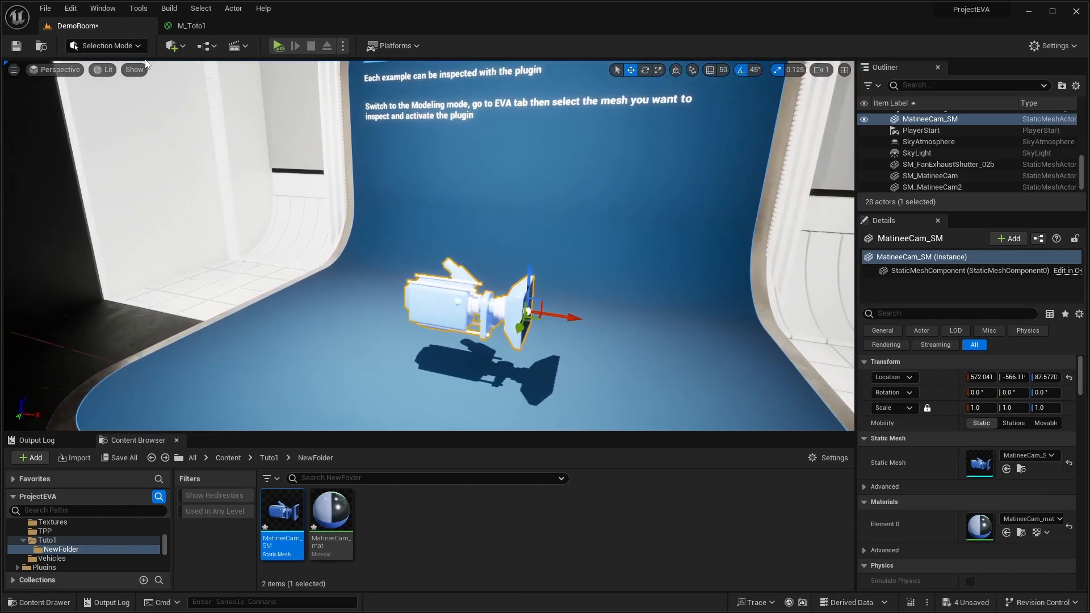
{"action": "left_click", "coordinate": [120, 46]}
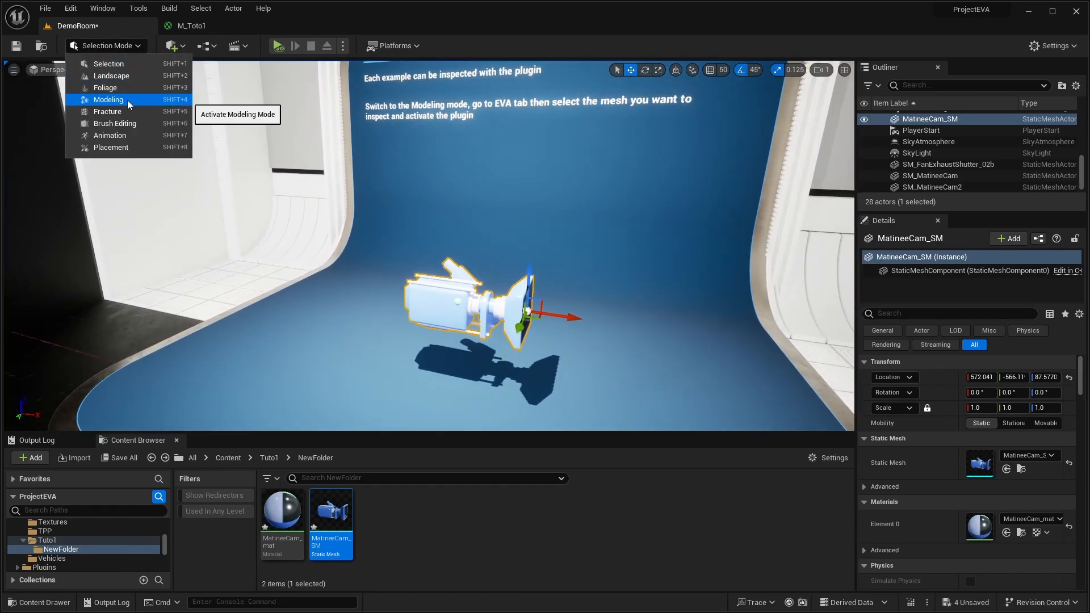
{"action": "left_click", "coordinate": [109, 100]}
{"action": "right_click_drag", "start_coordinate": [349, 274], "coordinate": [399, 152]}
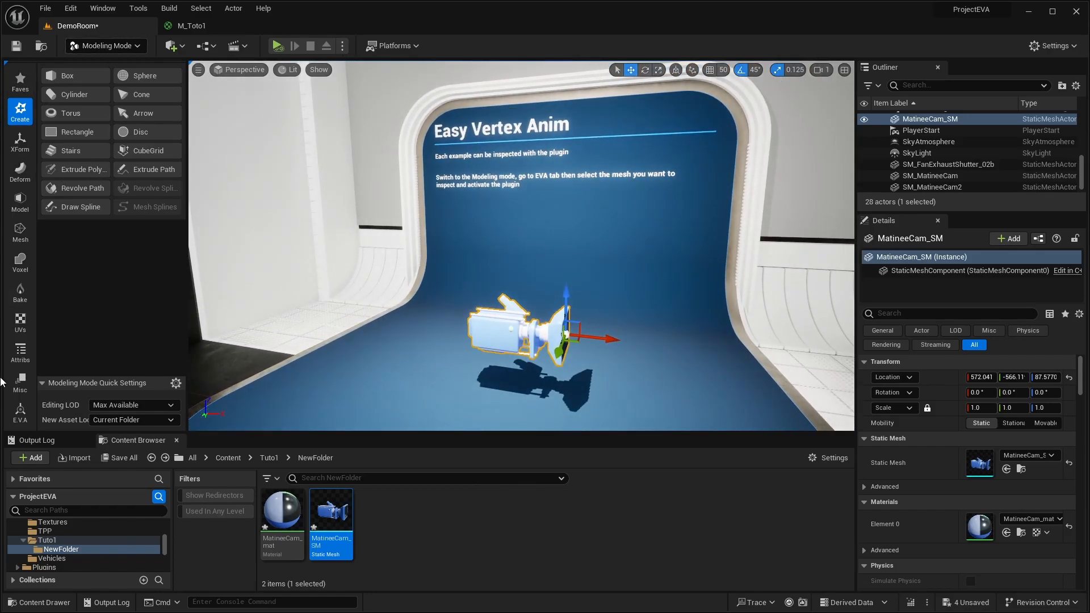
{"action": "left_click", "coordinate": [22, 413]}
{"action": "right_click_drag", "start_coordinate": [402, 276], "coordinate": [406, 284]}
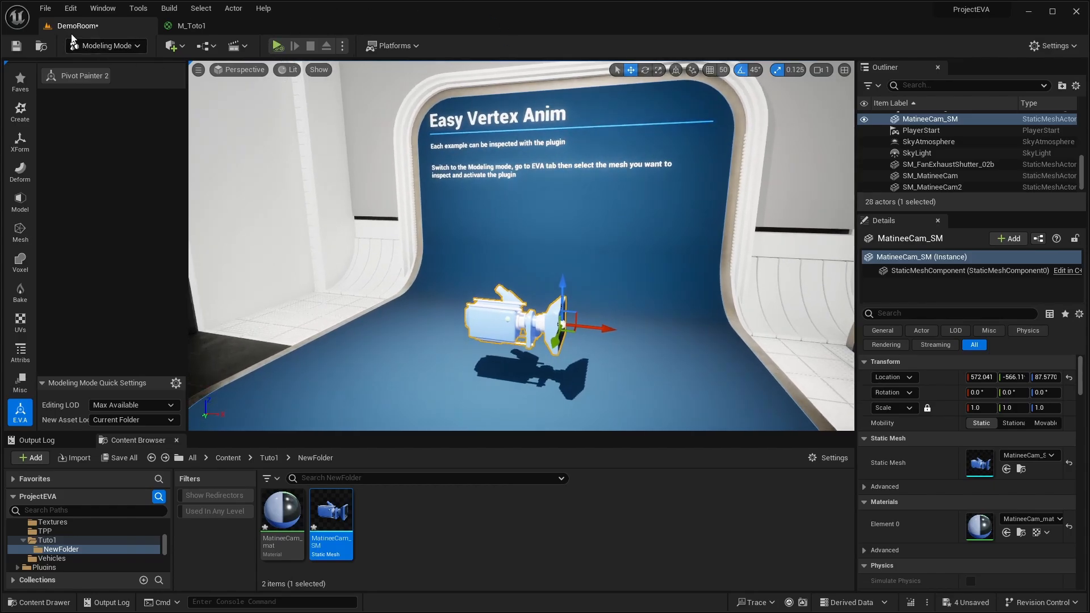
- Try to start Pivot Painter 2 on the placed MatineeCam_SM, acknowledging the material layer and UV channel notices
{"action": "left_click", "coordinate": [78, 76]}
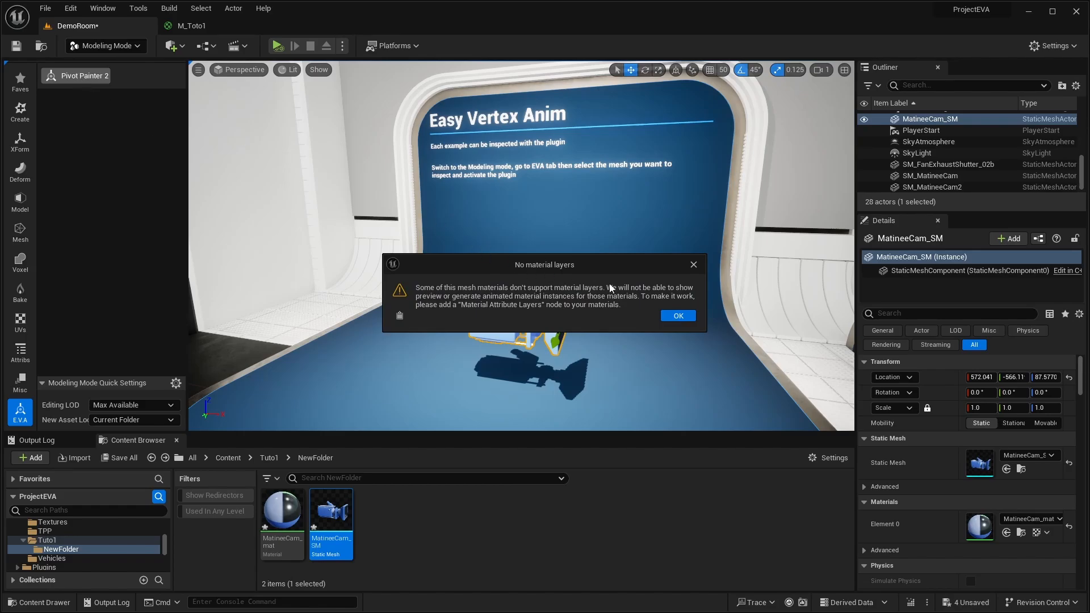
{"action": "left_click_drag", "start_coordinate": [587, 267], "coordinate": [593, 213]}
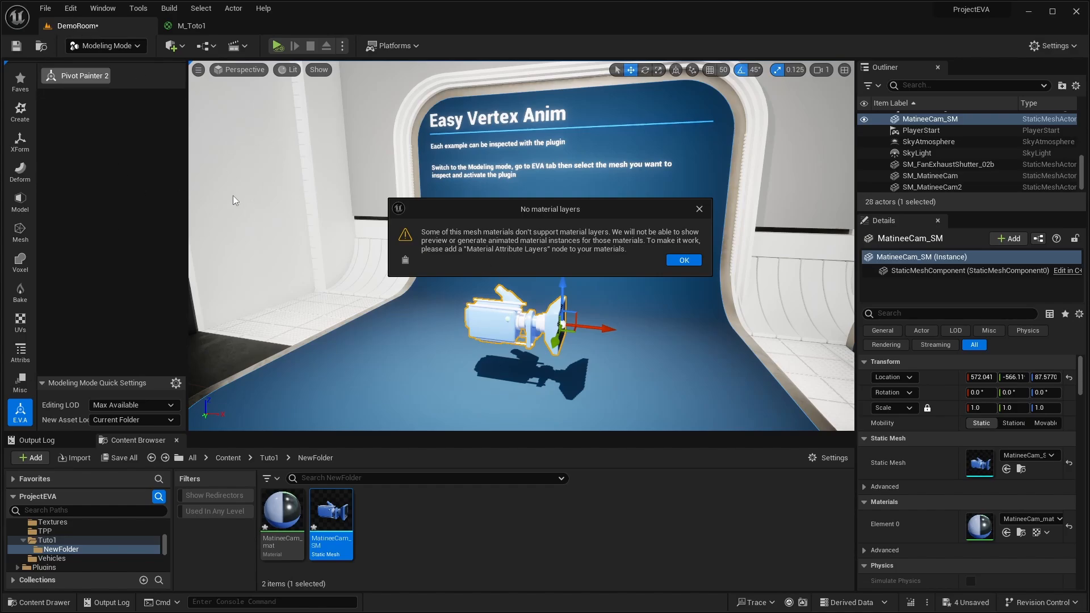
{"action": "left_click", "coordinate": [692, 261]}
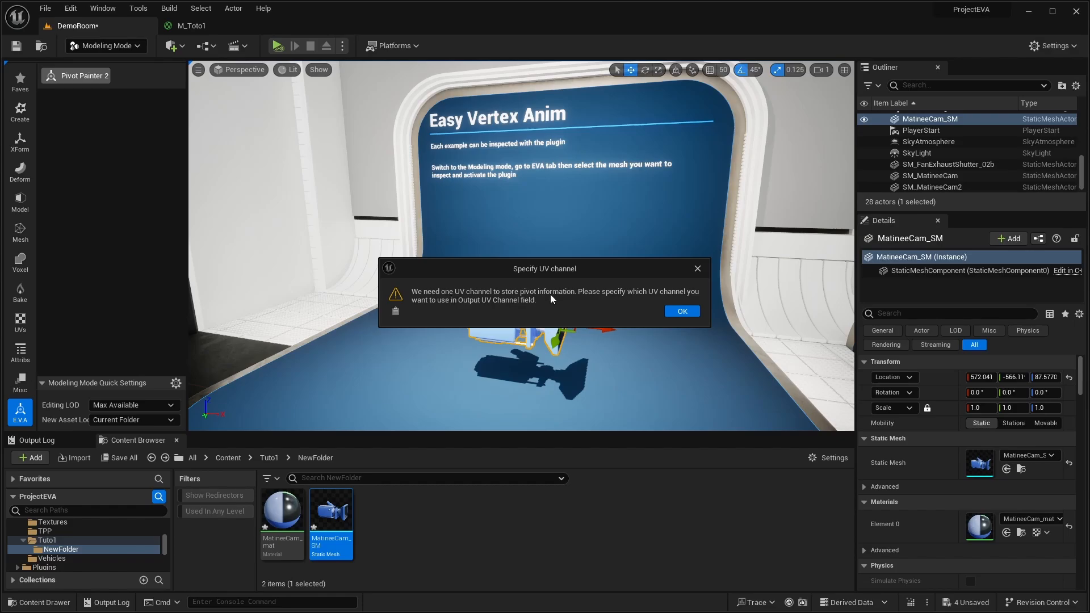
{"action": "left_click", "coordinate": [682, 311]}
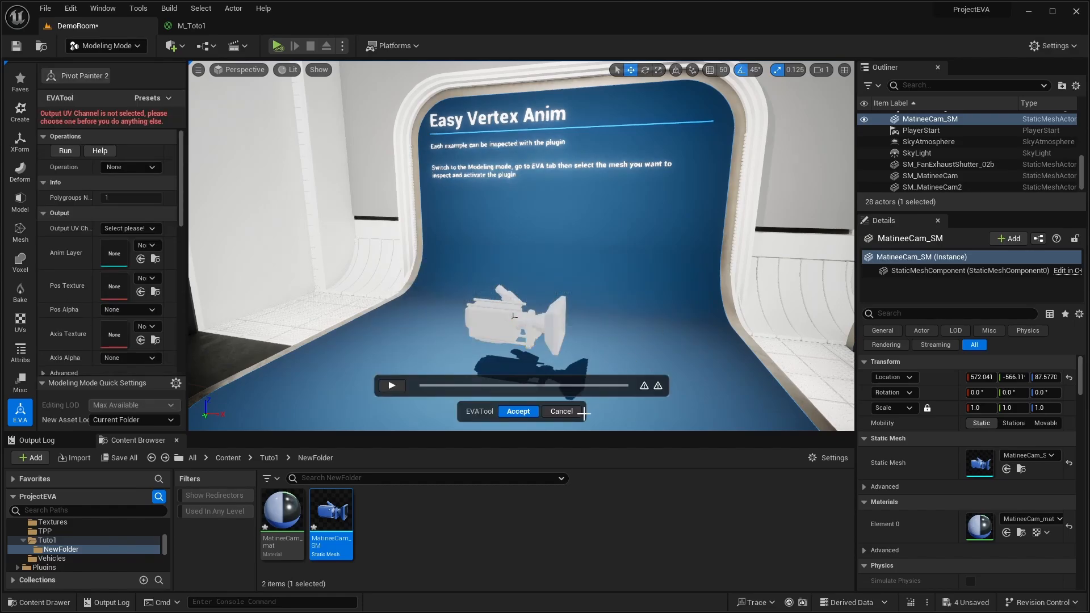
{"action": "left_click", "coordinate": [562, 411]}
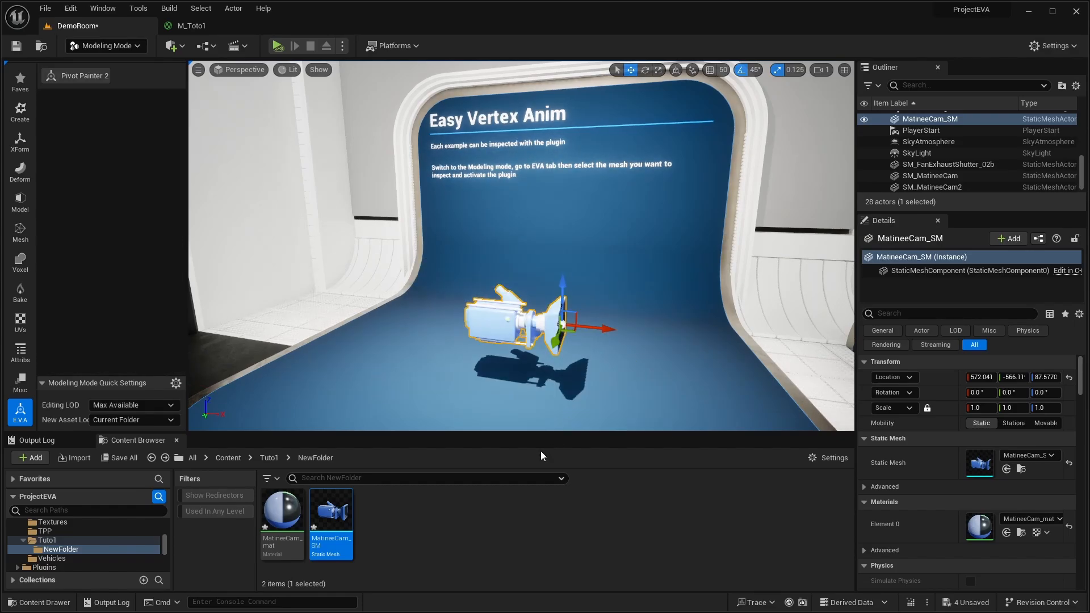
- Open the copied MatineeCam_mat material for editing and bring its Material Graph nodes into view
{"action": "mouse_move", "coordinate": [281, 510]}
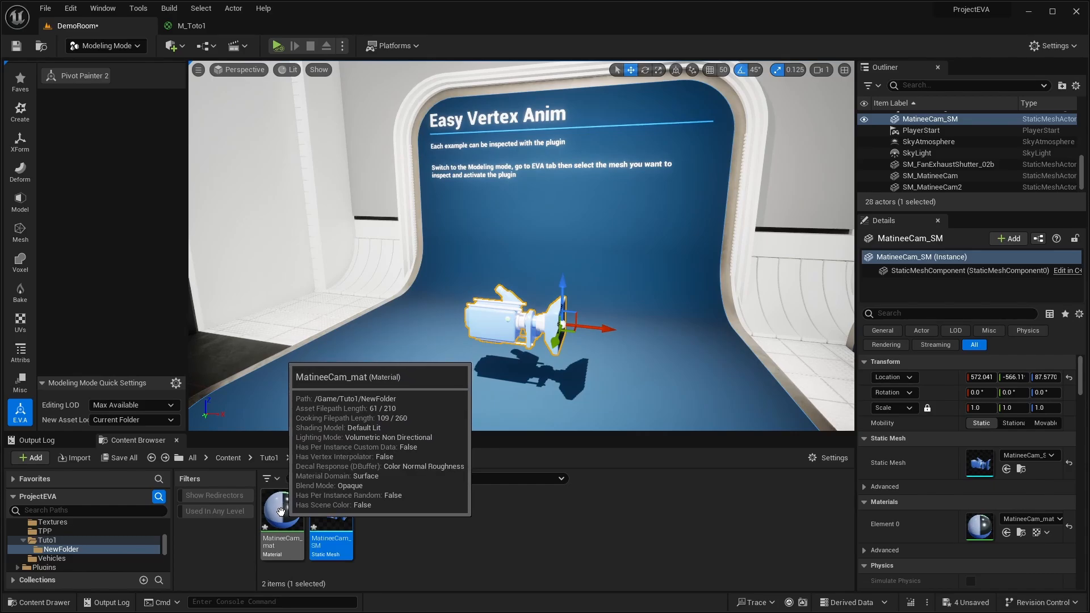
{"action": "left_click", "coordinate": [281, 511]}
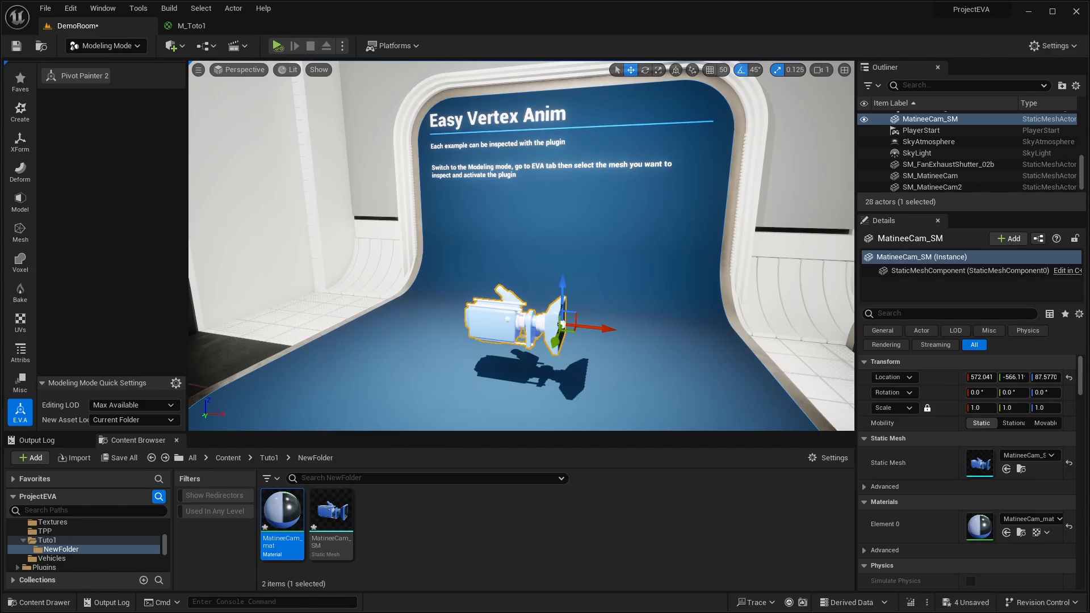
{"action": "double_click", "coordinate": [281, 511]}
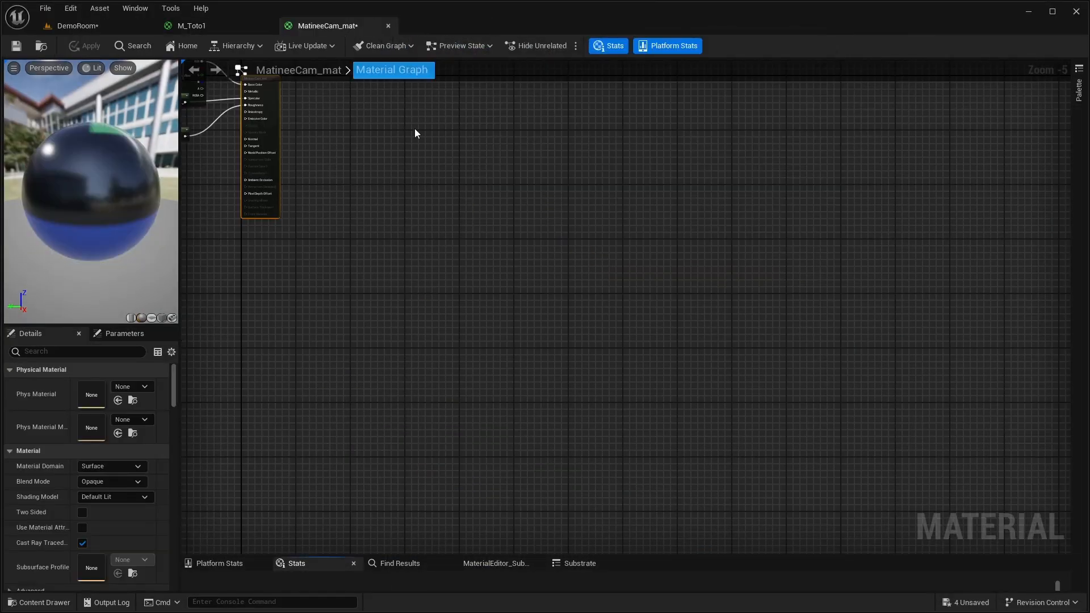
{"action": "right_click_drag", "start_coordinate": [428, 194], "coordinate": [655, 318]}
{"action": "scroll", "coordinate": [603, 284], "scroll_direction": "up", "scroll_amount": 2}
{"action": "right_click_drag", "start_coordinate": [510, 227], "coordinate": [633, 227]}
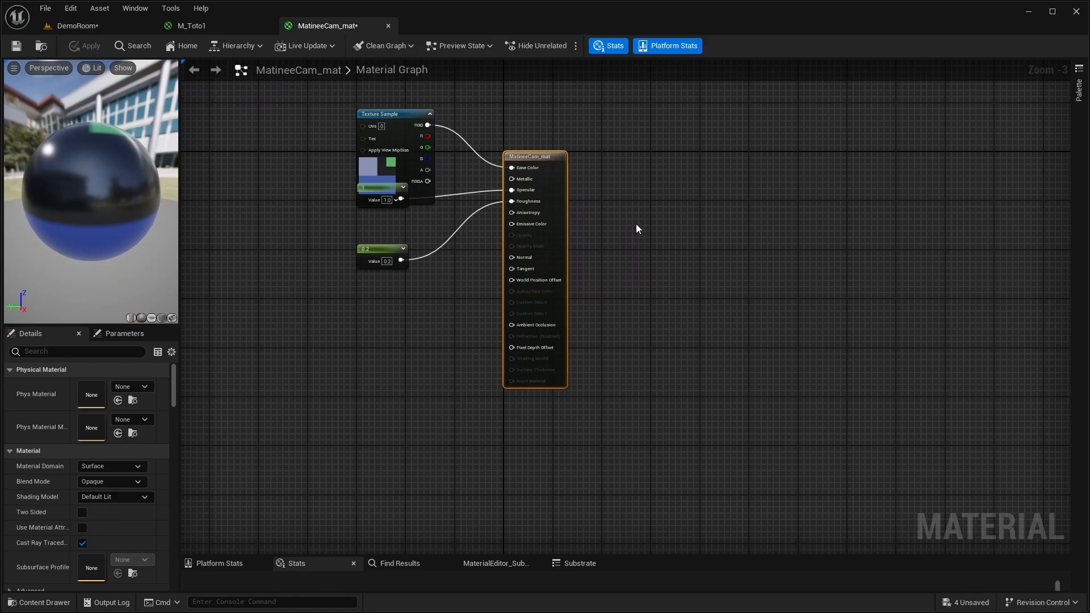
- Add a MakeMaterialAttributes node to the MatineeCam_mat graph and place it beside the material result node
{"action": "right_click", "coordinate": [636, 224]}
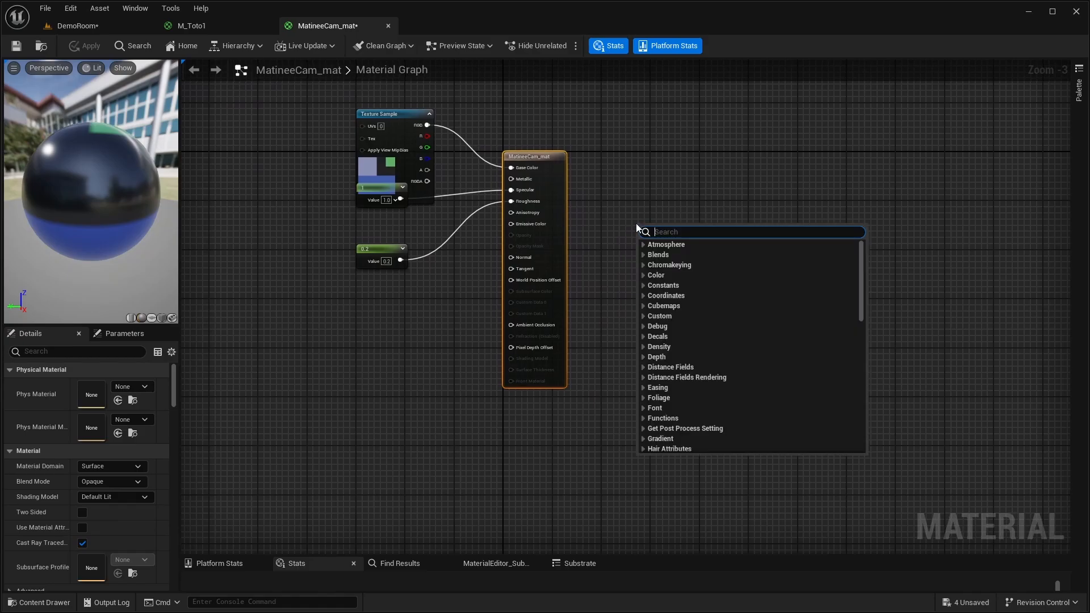
{"action": "type", "text": "make"}
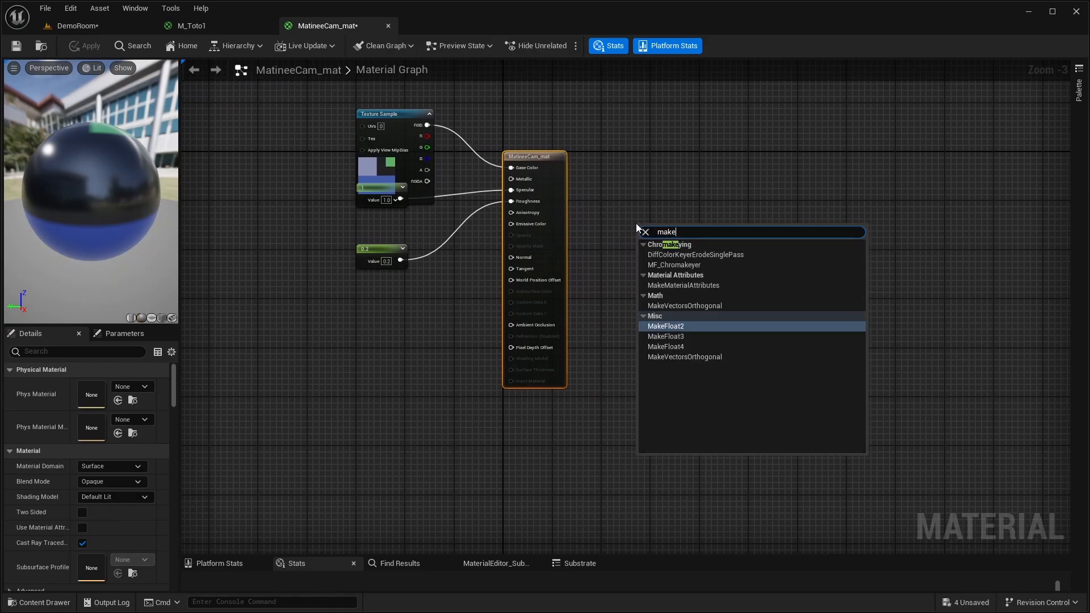
{"action": "type", "text": " mater"}
{"action": "key", "text": "Return"}
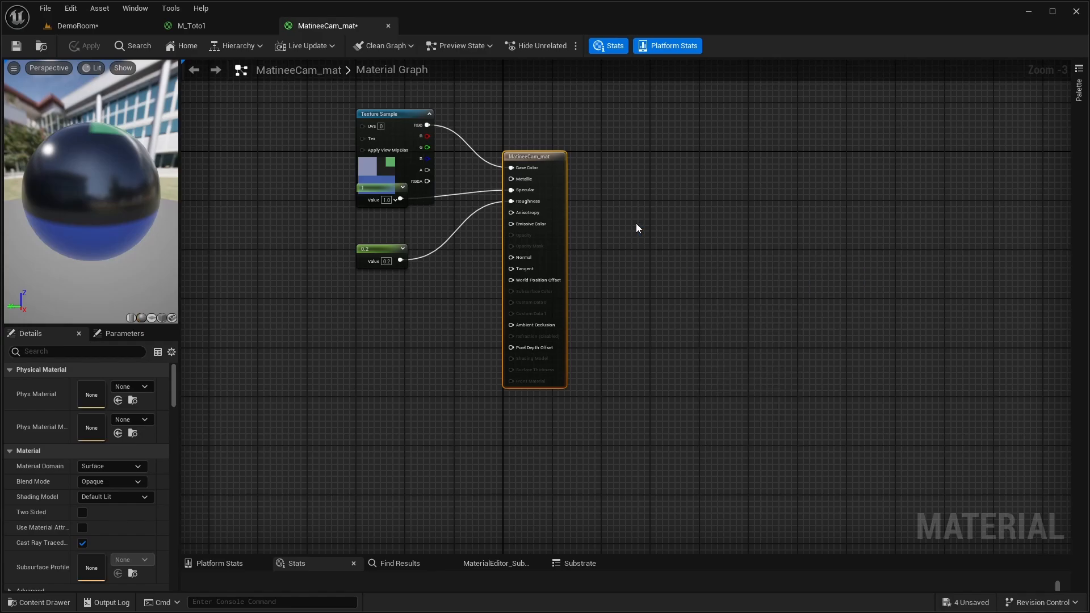
{"action": "left_click_drag", "start_coordinate": [660, 230], "coordinate": [613, 160]}
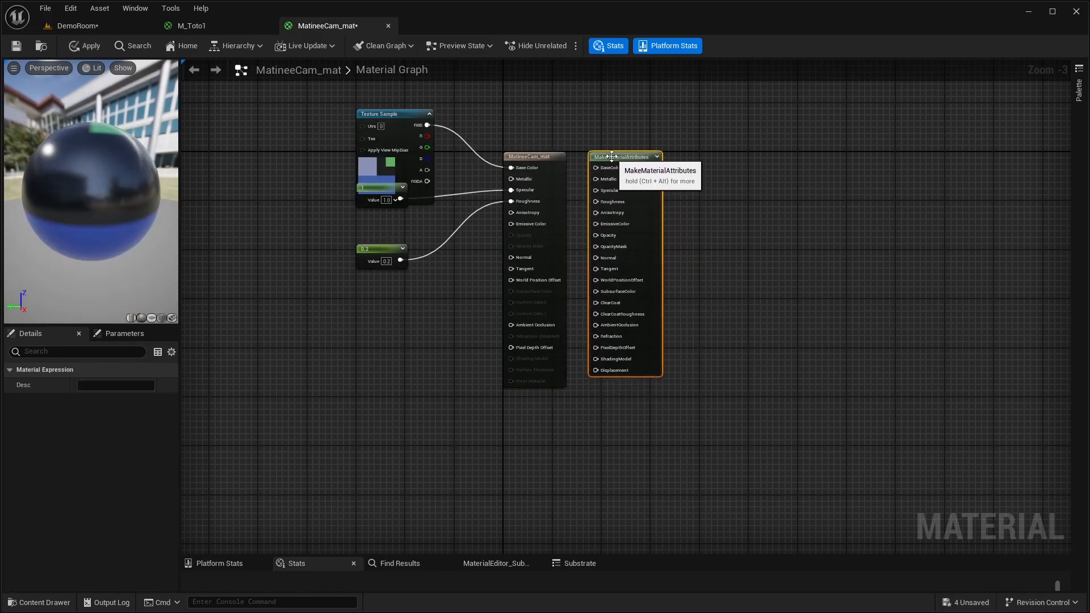
- Wire the Texture Sample's RGB to BaseColor, constant 1 to Specular and constant 0.2 to Roughness on MakeMaterialAttributes
{"action": "left_click_drag", "start_coordinate": [426, 125], "coordinate": [606, 170]}
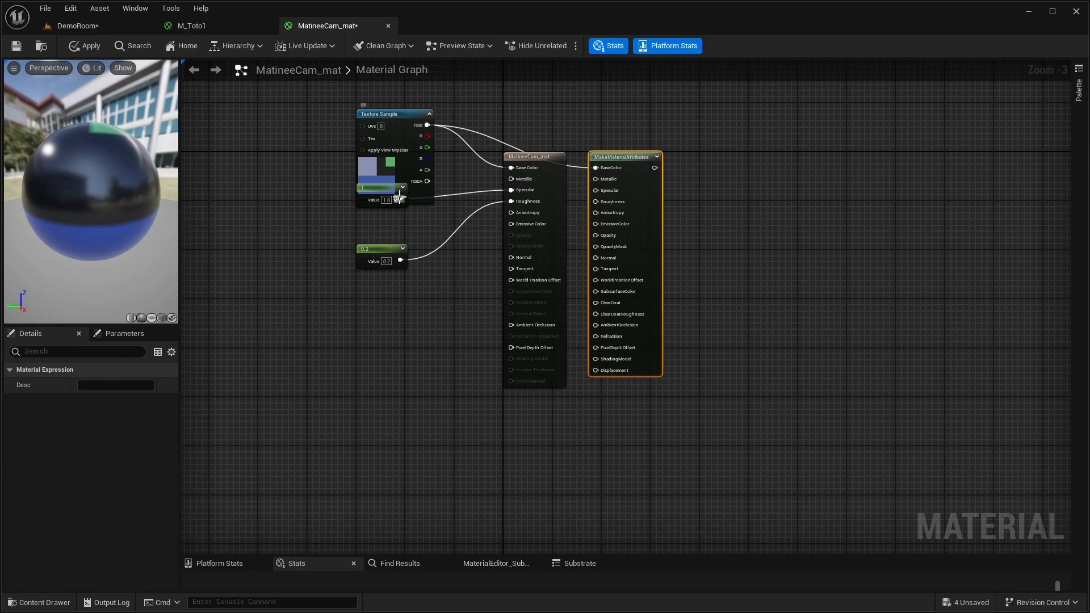
{"action": "left_click_drag", "start_coordinate": [401, 198], "coordinate": [596, 190]}
{"action": "scroll", "coordinate": [663, 210], "scroll_direction": "up", "scroll_amount": 3}
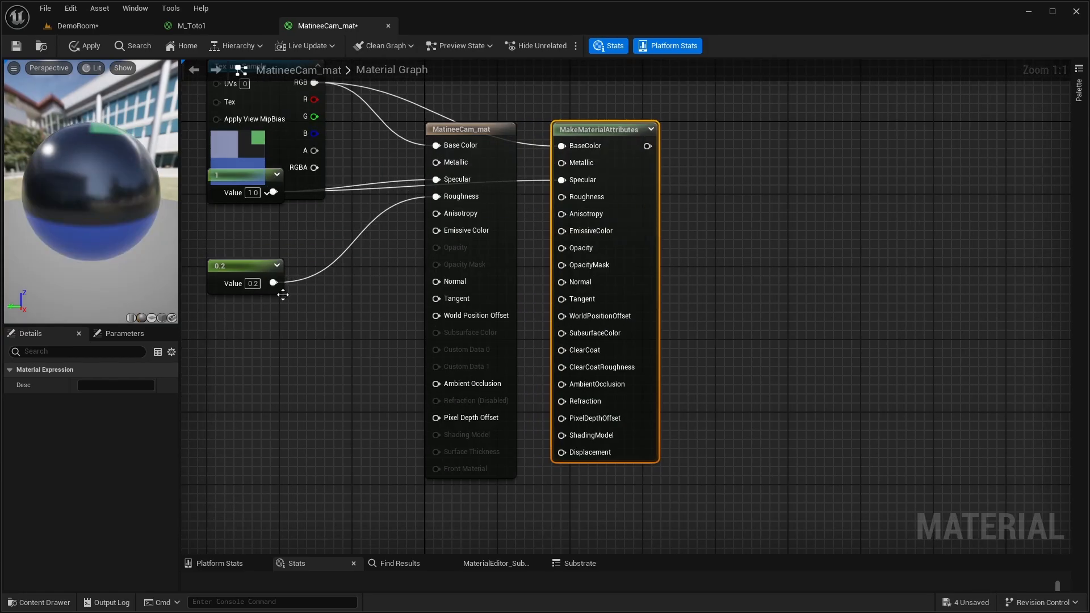
{"action": "left_click_drag", "start_coordinate": [274, 282], "coordinate": [562, 197]}
- Enable Use Material Attributes and Two Sided for MatineeCam_mat, and space its result node well beyond the MakeMaterialAttributes output
{"action": "left_click", "coordinate": [496, 130]}
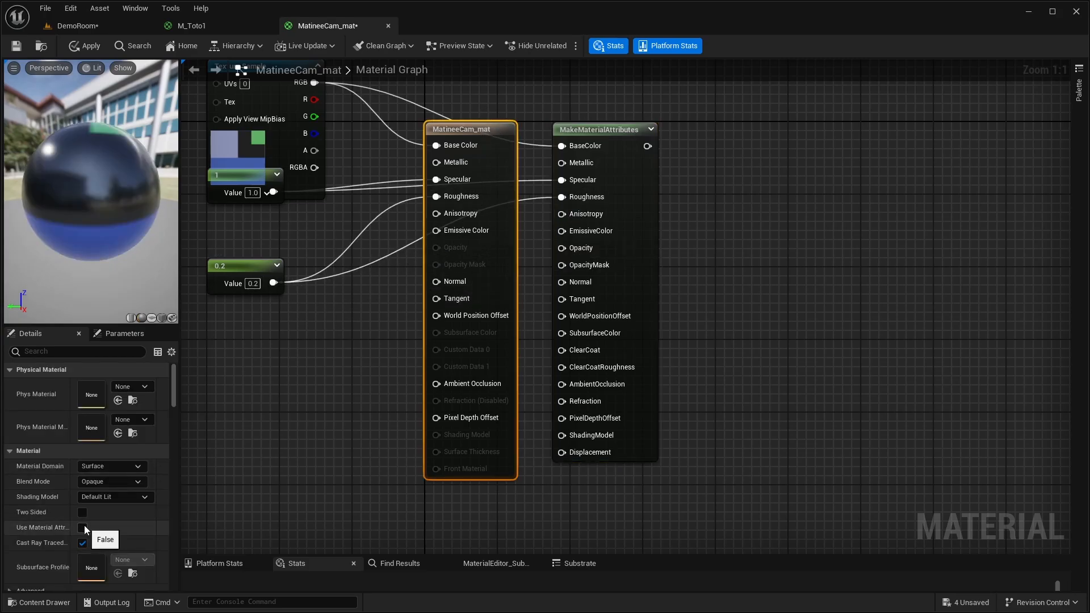
{"action": "left_click", "coordinate": [83, 528]}
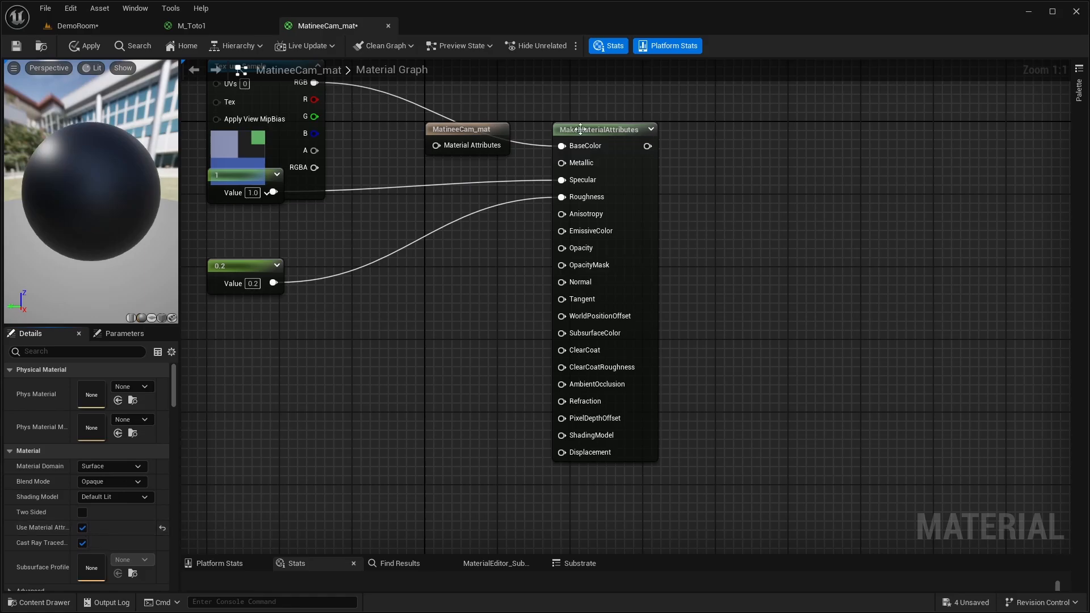
{"action": "left_click_drag", "start_coordinate": [473, 128], "coordinate": [836, 138]}
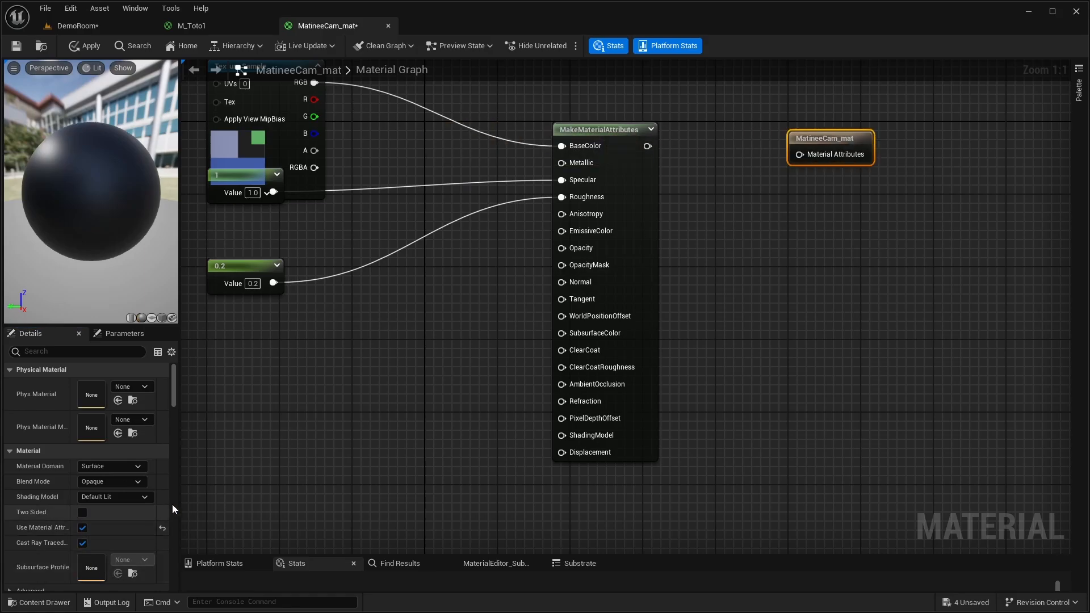
{"action": "left_click", "coordinate": [83, 512]}
{"action": "right_click_drag", "start_coordinate": [735, 157], "coordinate": [580, 210]}
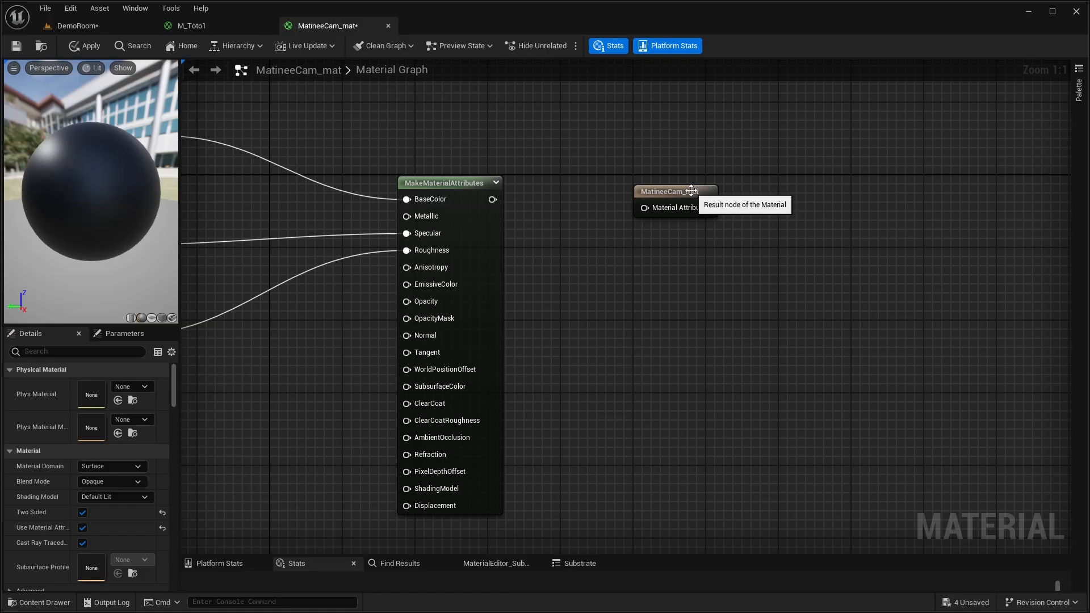
{"action": "left_click_drag", "start_coordinate": [691, 191], "coordinate": [809, 181]}
{"action": "right_click_drag", "start_coordinate": [690, 306], "coordinate": [868, 324]}
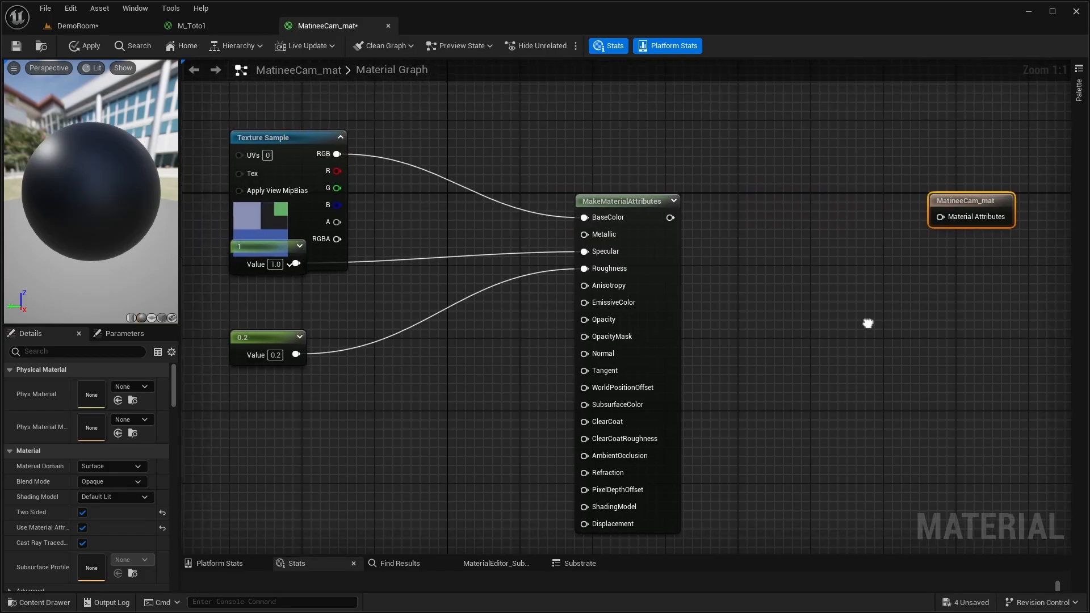
- Insert a MaterialAttributeLayers node between MakeMaterialAttributes and the MatineeCam_mat result node, wired to both
{"action": "left_click_drag", "start_coordinate": [670, 218], "coordinate": [724, 223]}
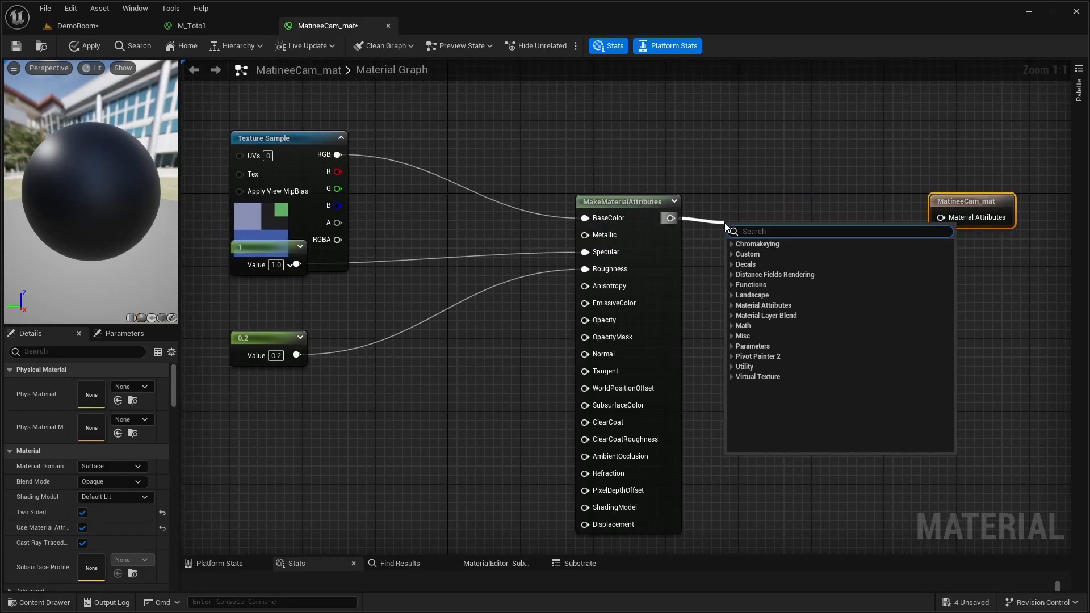
{"action": "type", "text": "attri"}
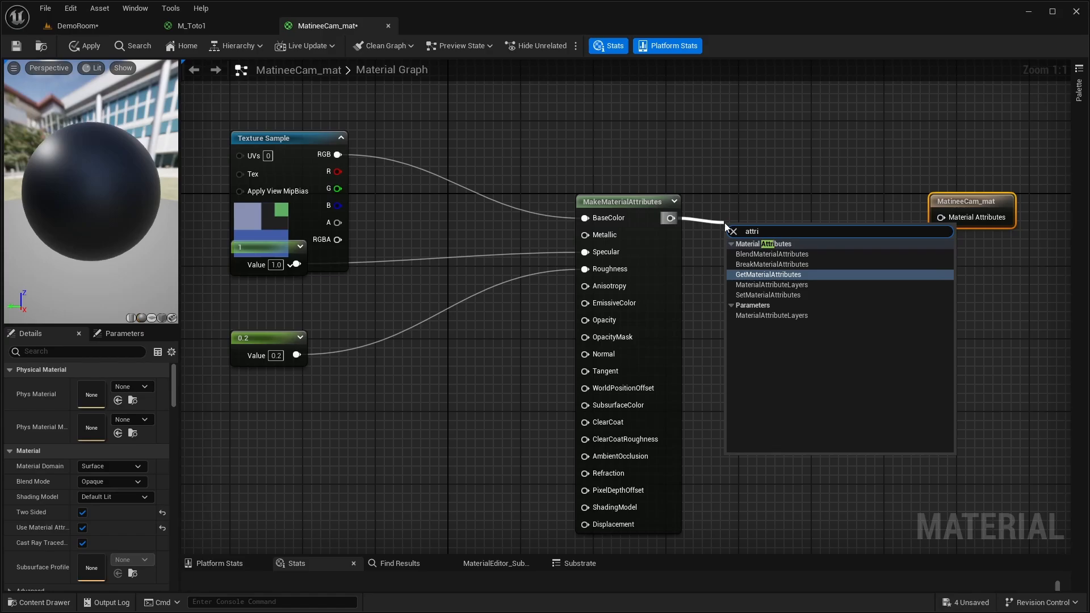
{"action": "type", "text": "bute"}
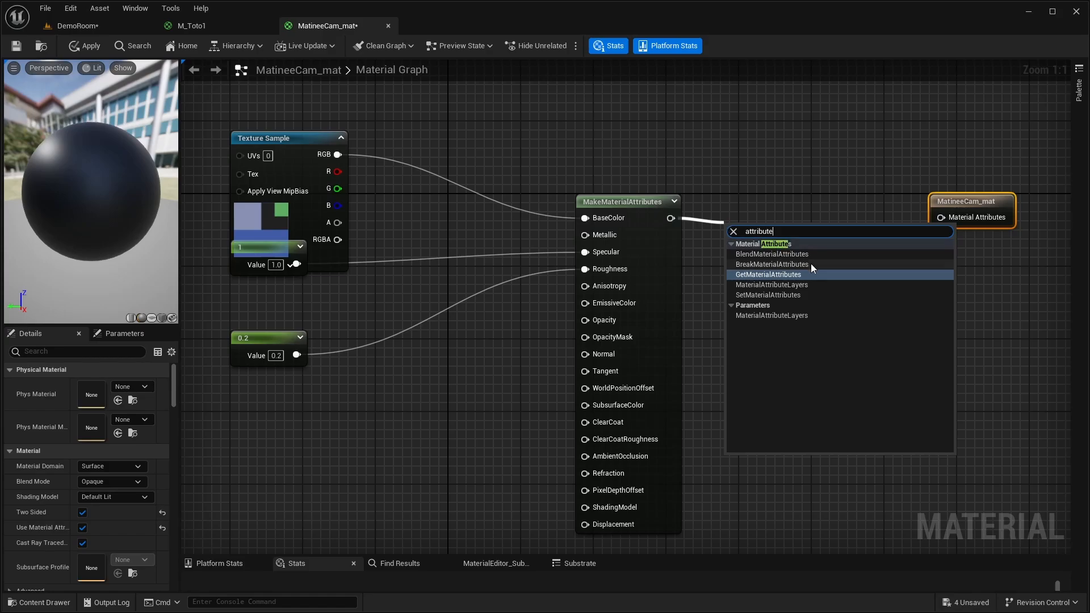
{"action": "left_click", "coordinate": [783, 316]}
{"action": "left_click_drag", "start_coordinate": [769, 227], "coordinate": [939, 221]}
{"action": "left_click_drag", "start_coordinate": [775, 204], "coordinate": [813, 206]}
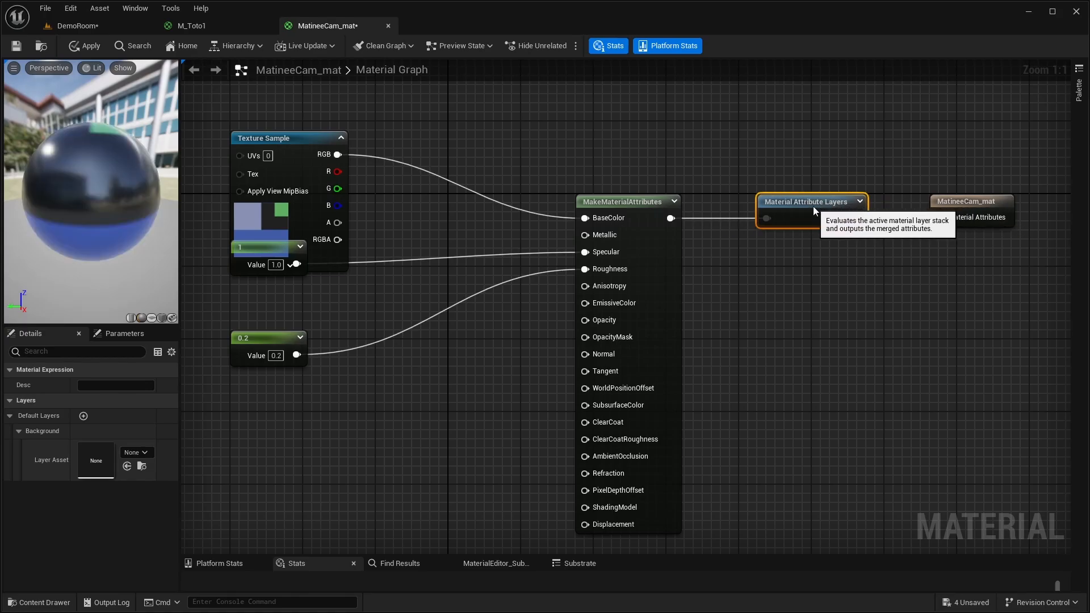
{"action": "scroll", "coordinate": [819, 301], "scroll_direction": "up", "scroll_amount": 1}
{"action": "scroll", "coordinate": [822, 308], "scroll_direction": "down", "scroll_amount": 2}
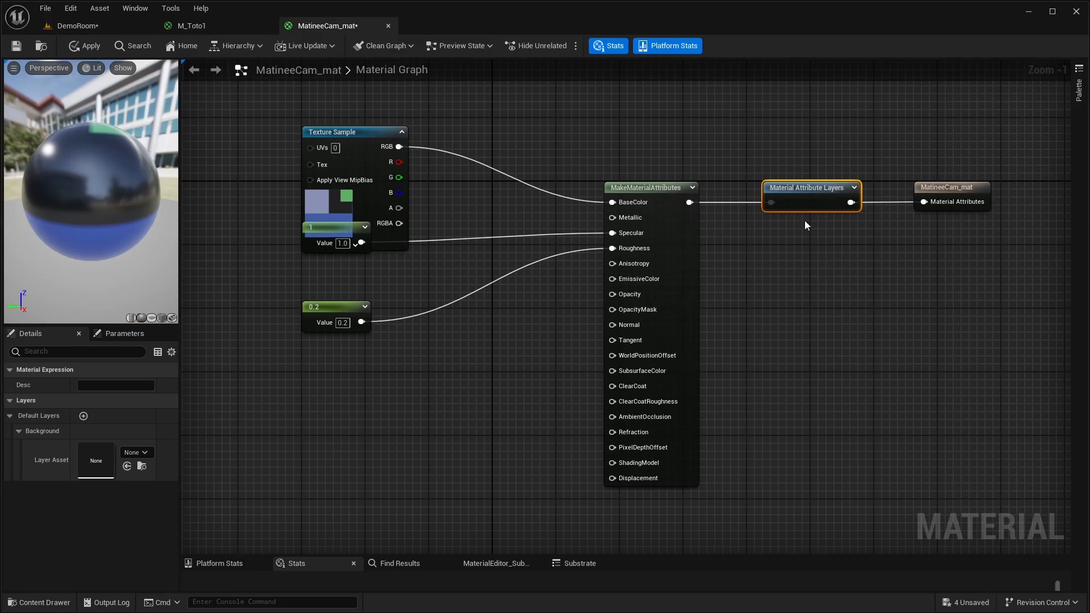
- Arrange the constant nodes 1 and 0.2 below the Texture Sample so the nodes no longer overlap
{"action": "left_click_drag", "start_coordinate": [802, 121], "coordinate": [829, 271]}
{"action": "left_click_drag", "start_coordinate": [315, 250], "coordinate": [317, 282]}
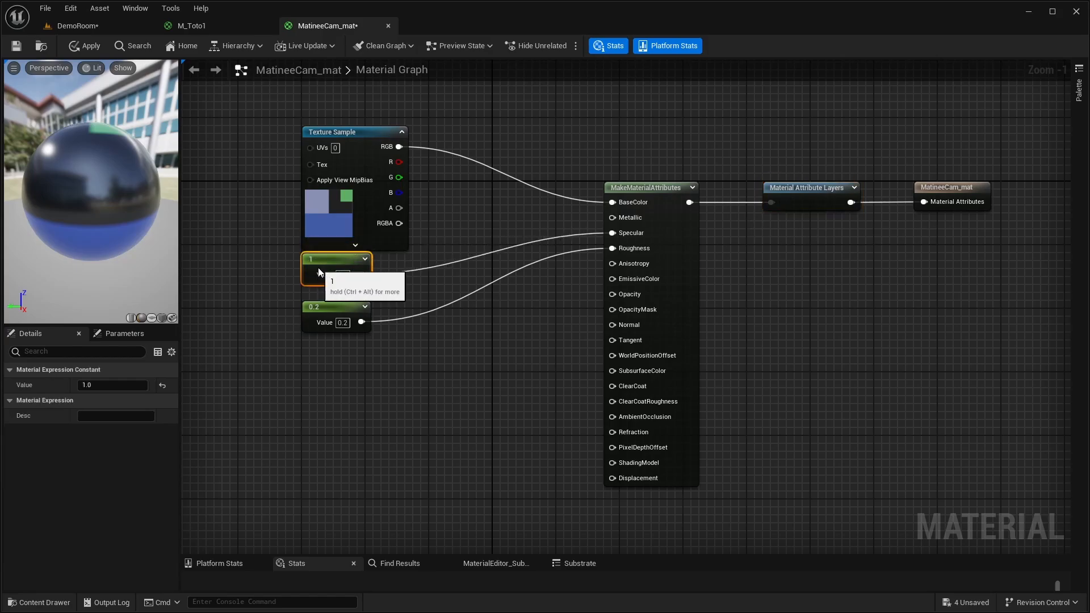
{"action": "left_click_drag", "start_coordinate": [402, 386], "coordinate": [362, 278]}
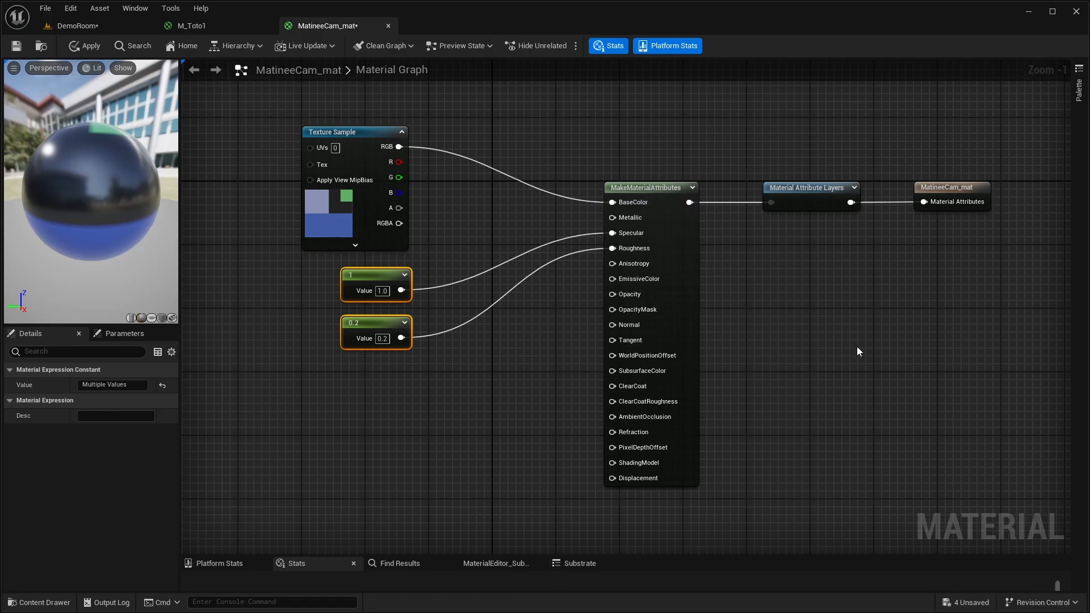
{"action": "right_click_drag", "start_coordinate": [857, 346], "coordinate": [872, 372]}
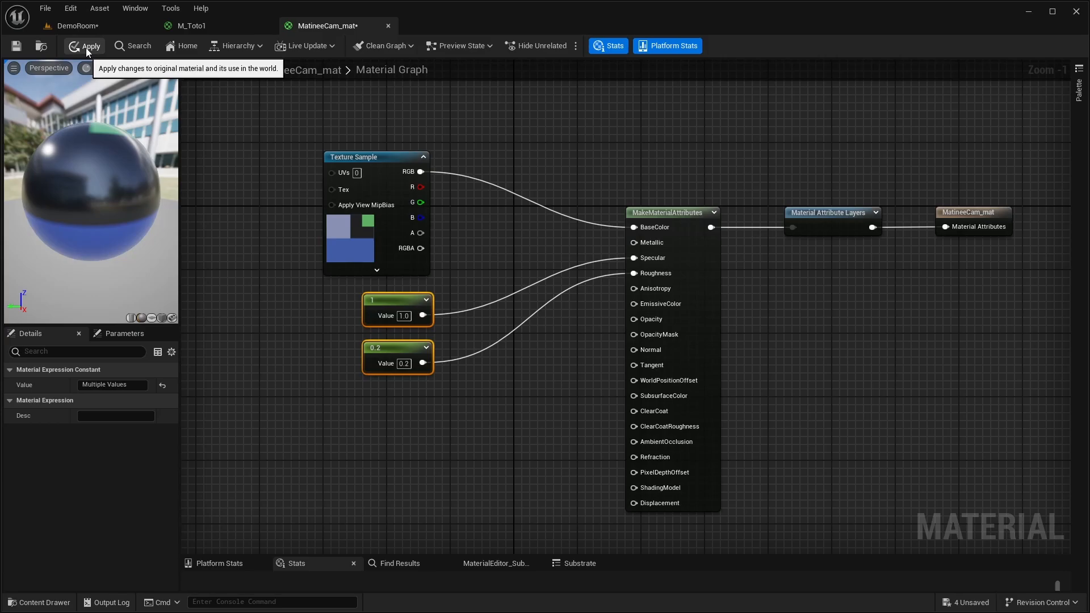
- In the DemoRoom level, assign MatineeCam_mat to MatineeCam_SM's Element 0 and start Pivot Painter 2, acknowledging the UV channel notice
{"action": "left_click", "coordinate": [82, 25]}
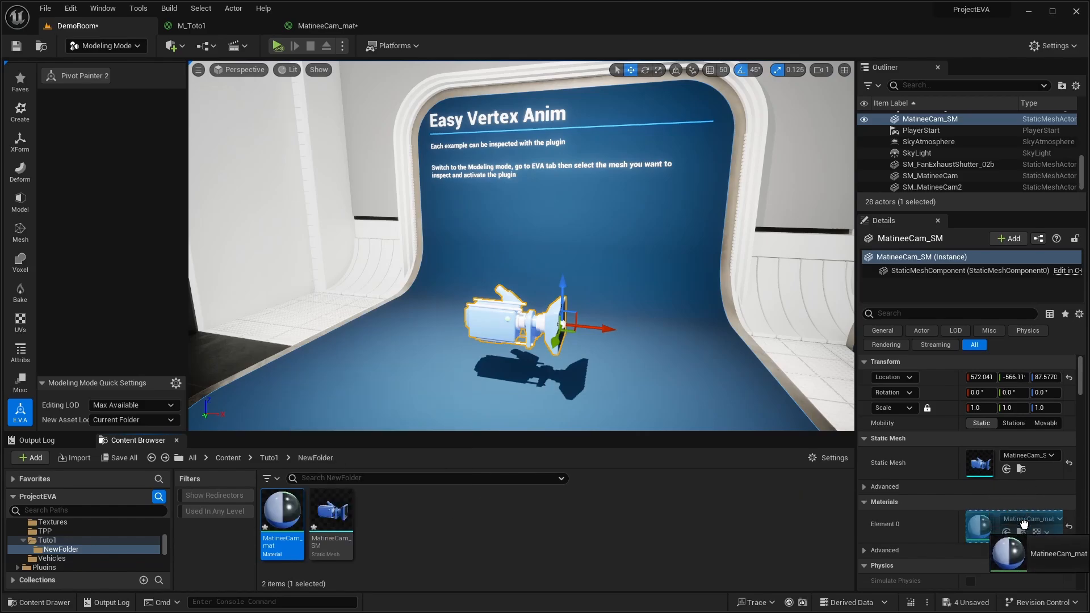
{"action": "right_click_drag", "start_coordinate": [556, 255], "coordinate": [587, 268]}
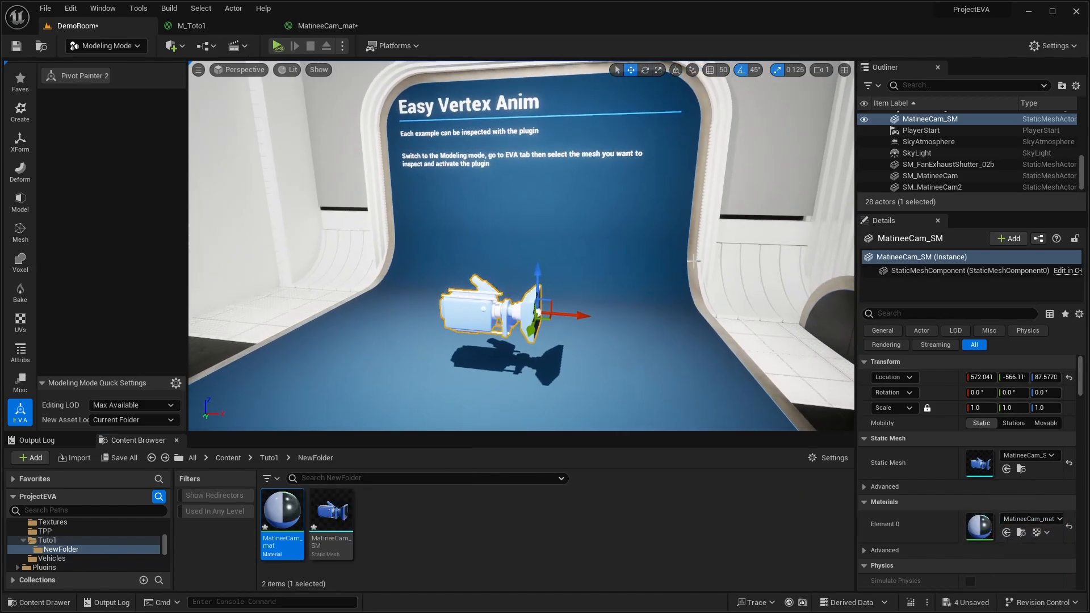
{"action": "left_click", "coordinate": [82, 76]}
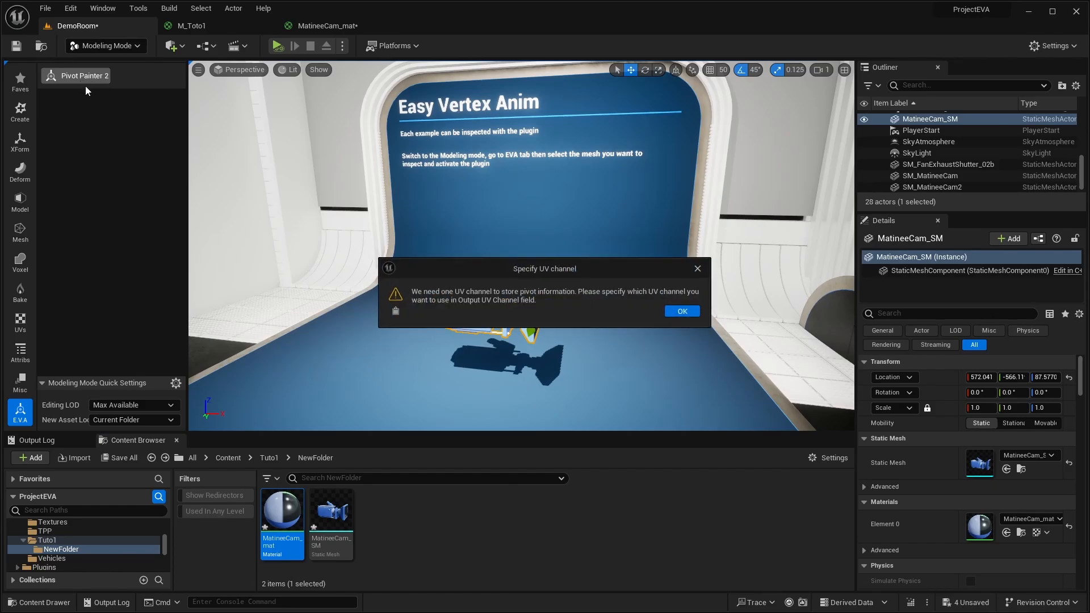
{"action": "left_click", "coordinate": [683, 311]}
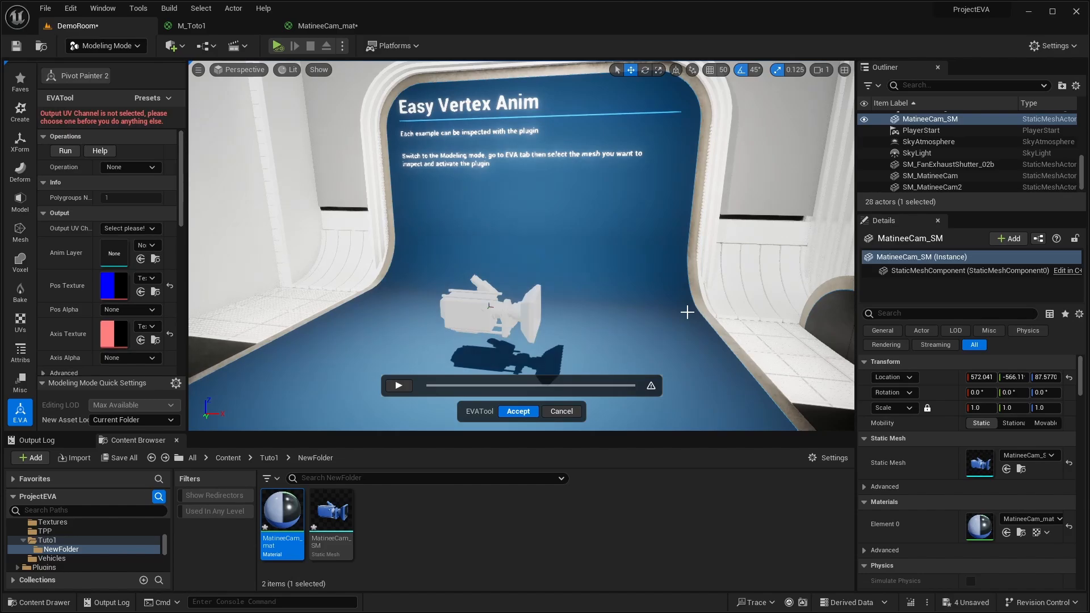
- Set the tool's Output UV Channel to UV Channel 1 and agree to create the new channel
{"action": "right_click_drag", "start_coordinate": [652, 292], "coordinate": [621, 292]}
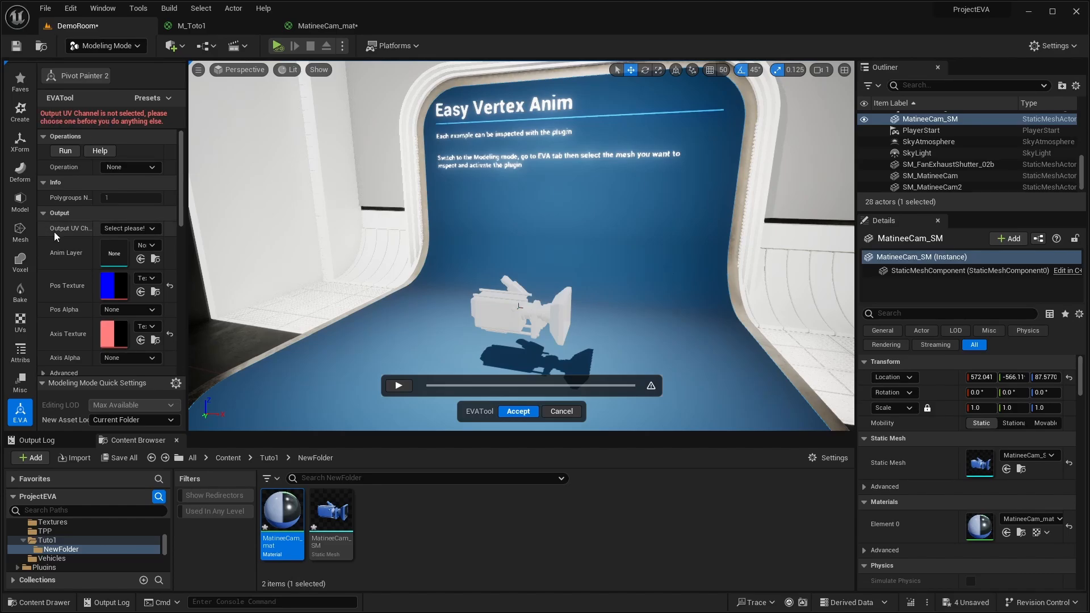
{"action": "left_click", "coordinate": [124, 229]}
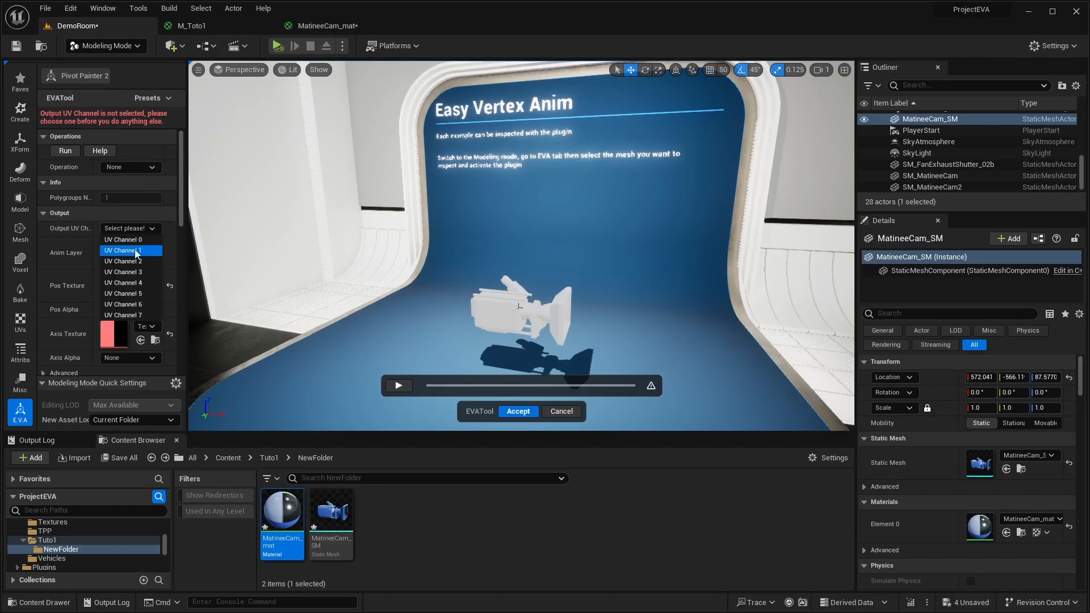
{"action": "left_click", "coordinate": [122, 253]}
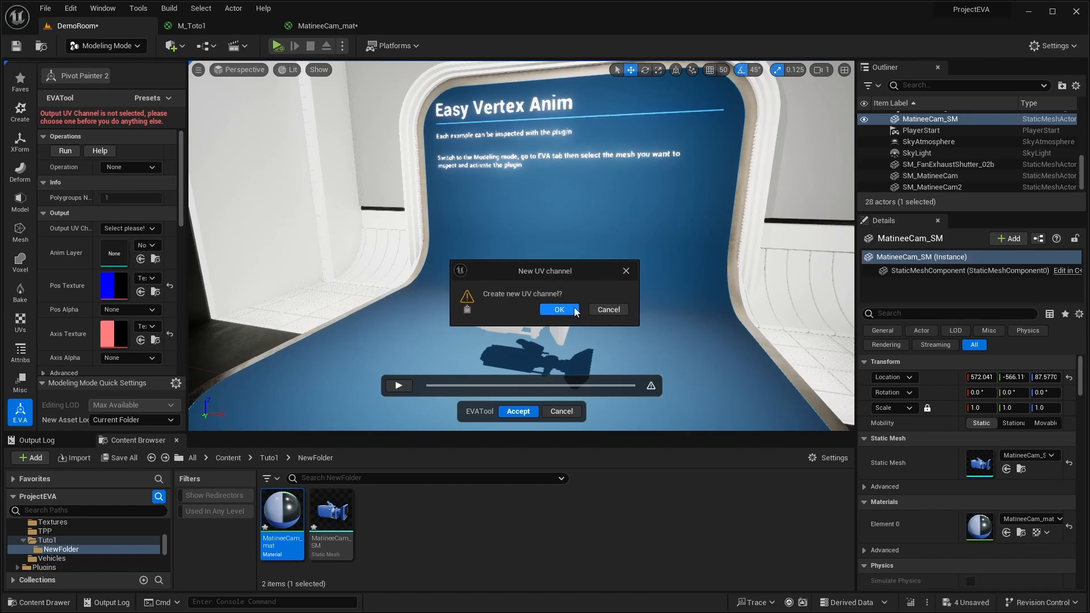
{"action": "left_click", "coordinate": [559, 309]}
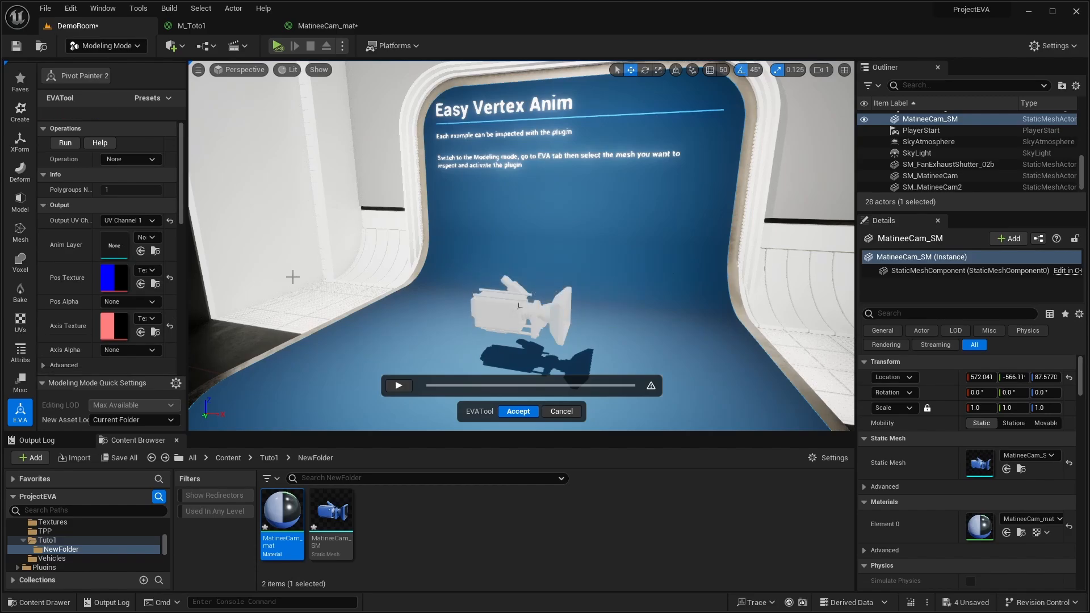
- Select the whole camera and run the [UV]Split Mesh operation with Weld Edges enabled, accepting polygroup generation from connected triangles
{"action": "right_click_drag", "start_coordinate": [354, 251], "coordinate": [378, 261]}
{"action": "scroll", "coordinate": [352, 248], "scroll_direction": "up", "scroll_amount": 2}
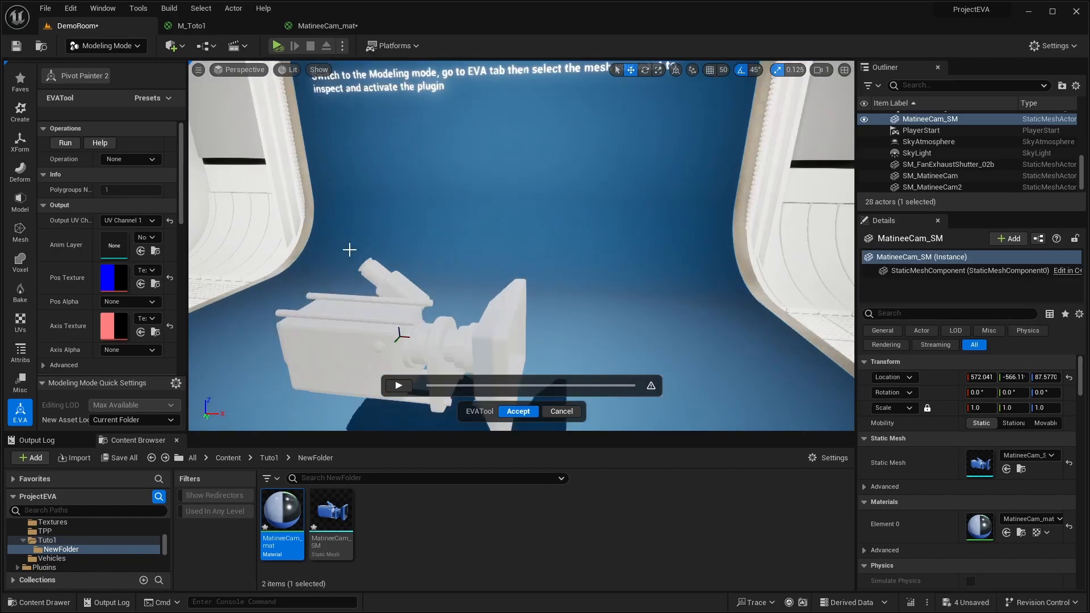
{"action": "scroll", "coordinate": [348, 250], "scroll_direction": "down", "scroll_amount": 1}
{"action": "right_click_drag", "start_coordinate": [521, 246], "coordinate": [558, 232]}
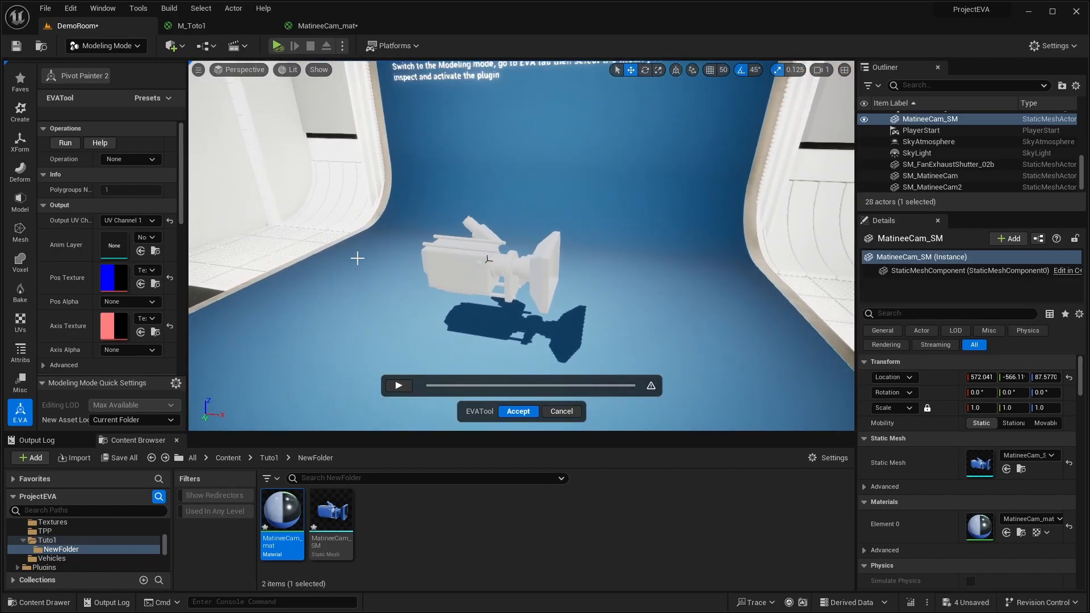
{"action": "left_click", "coordinate": [435, 268]}
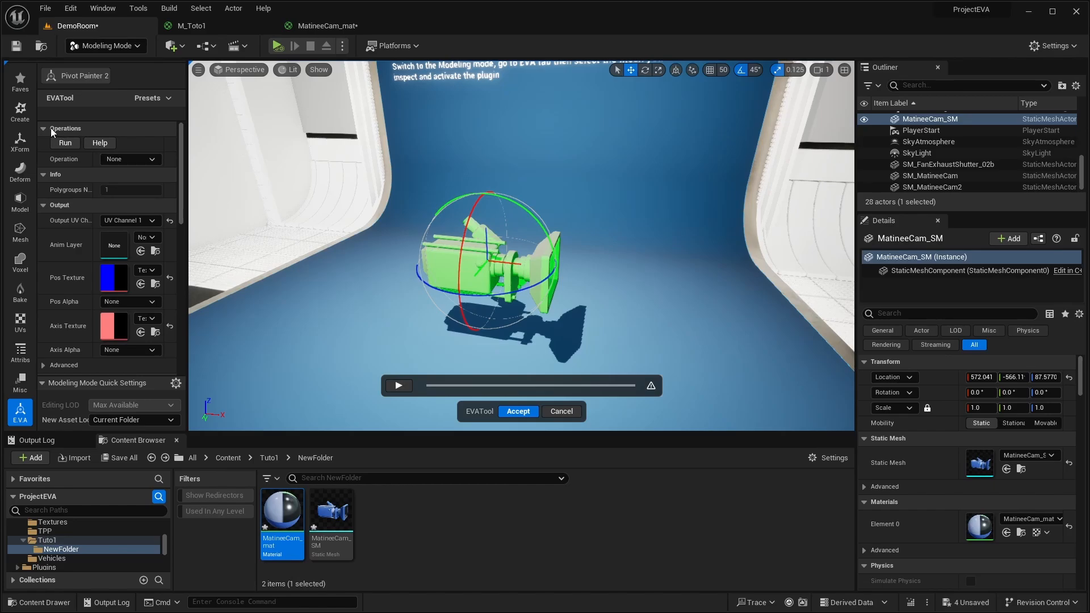
{"action": "left_click", "coordinate": [151, 161]}
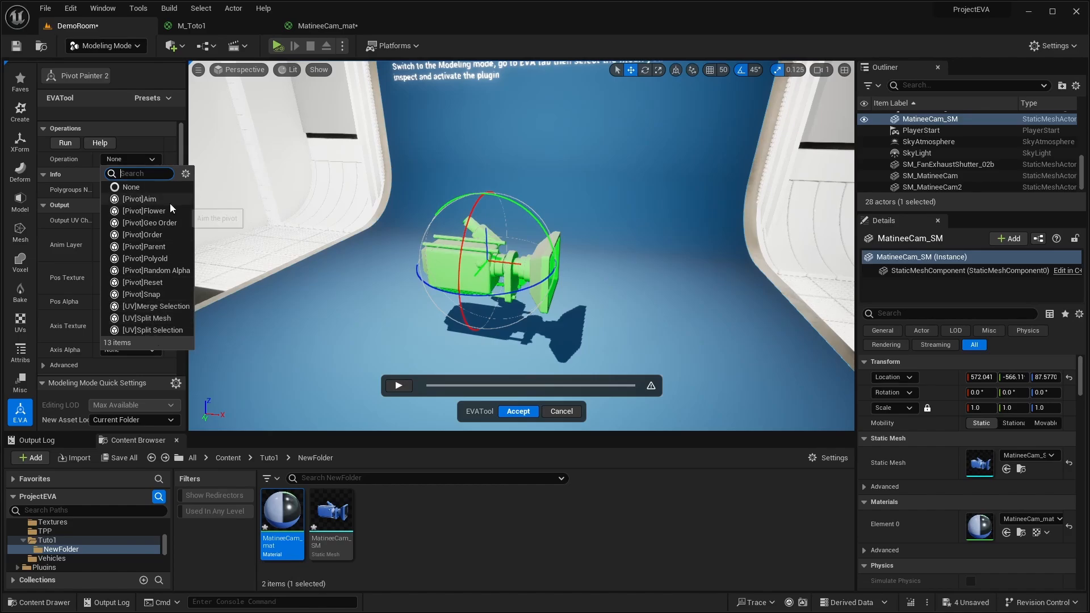
{"action": "left_click", "coordinate": [155, 318]}
{"action": "left_click", "coordinate": [105, 174]}
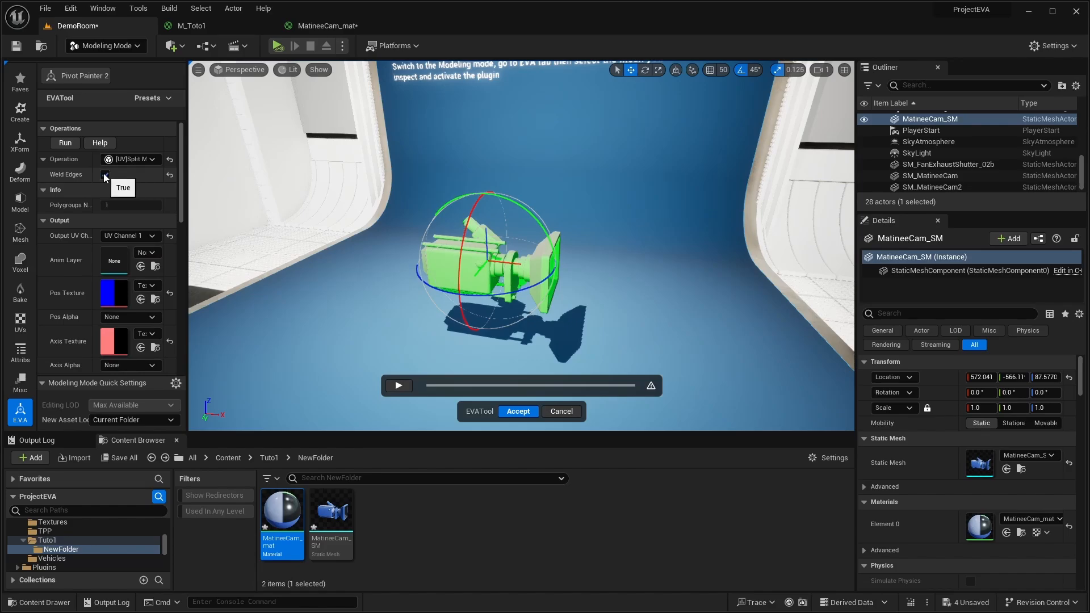
{"action": "left_click", "coordinate": [64, 143]}
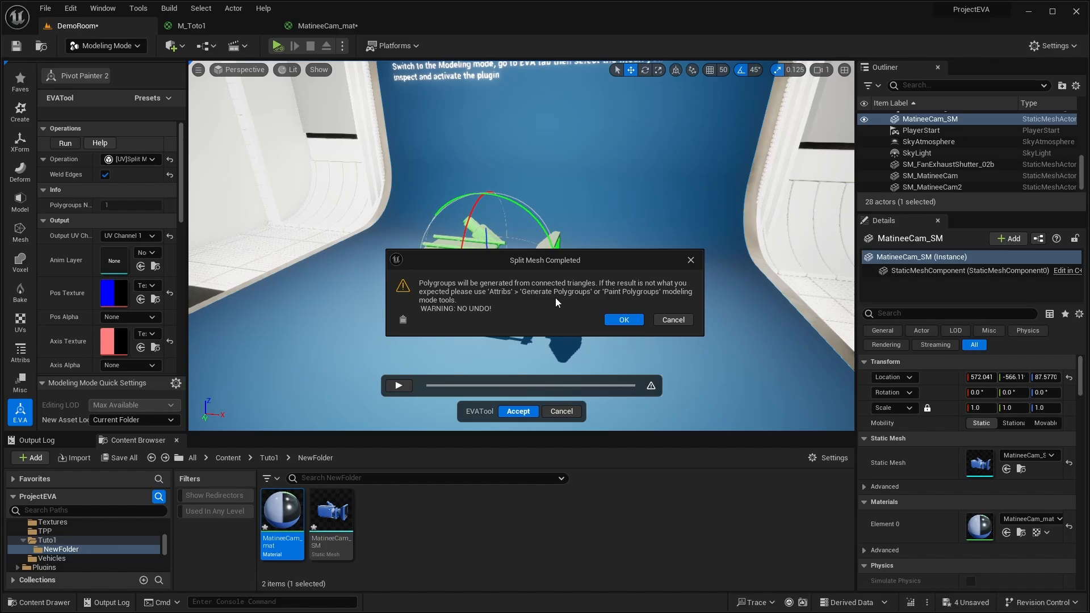
{"action": "left_click_drag", "start_coordinate": [553, 260], "coordinate": [527, 98]}
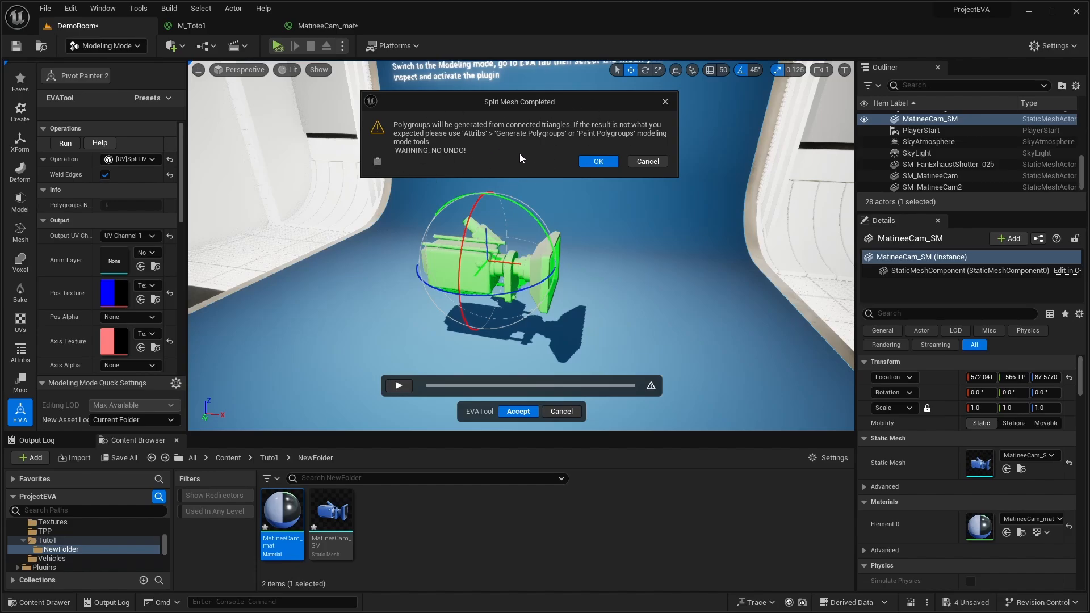
{"action": "left_click", "coordinate": [598, 162]}
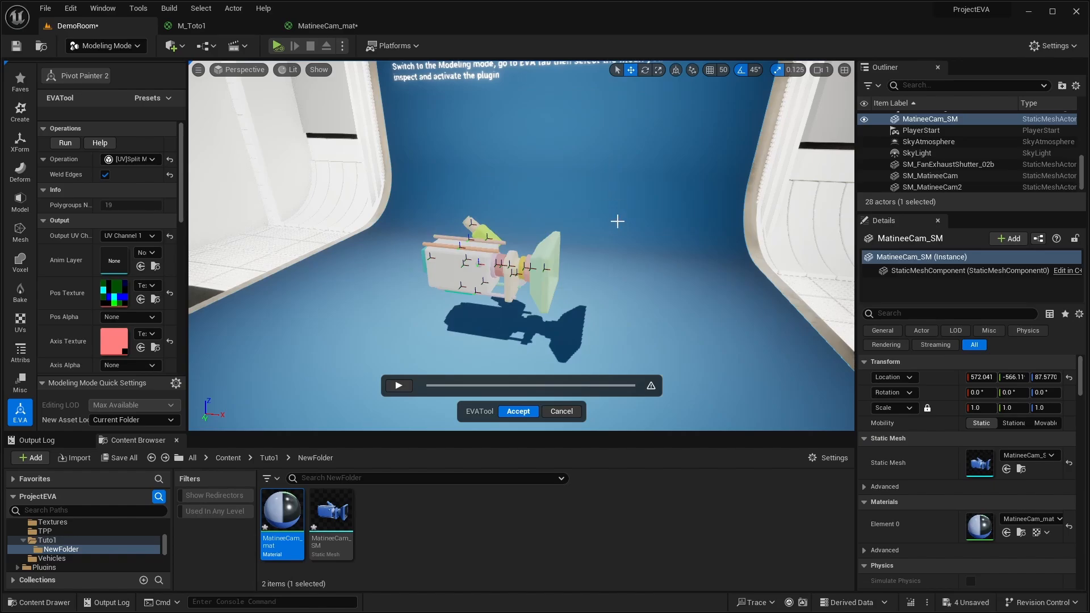
- Select the lens hood and the camera body in turn, and move the body's pivot out behind the camera
{"action": "scroll", "coordinate": [628, 289], "scroll_direction": "up", "scroll_amount": 5}
{"action": "scroll", "coordinate": [628, 293], "scroll_direction": "down", "scroll_amount": 5}
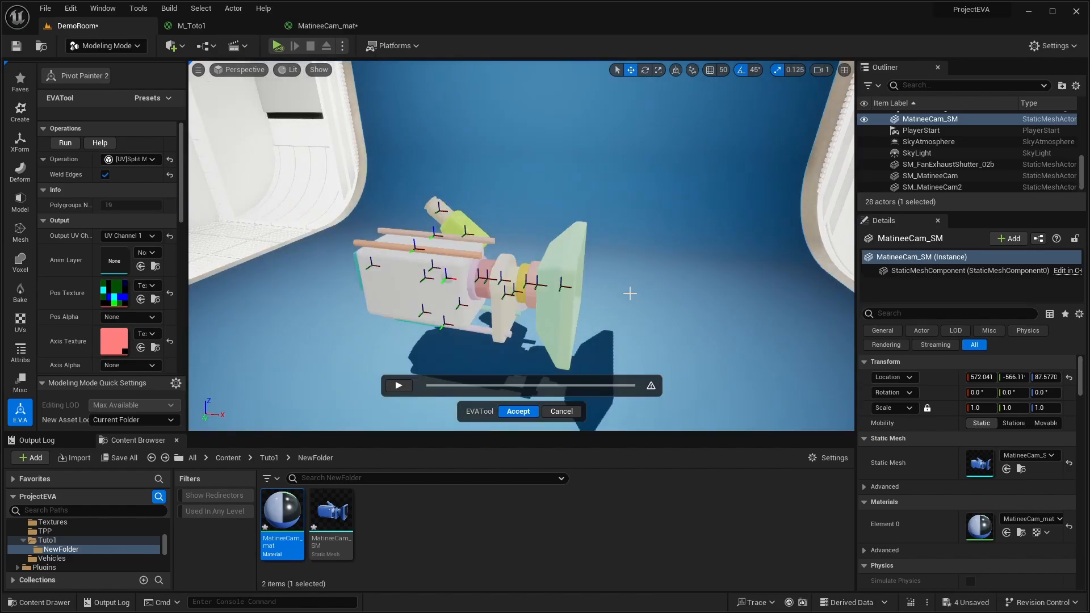
{"action": "left_click", "coordinate": [565, 257]}
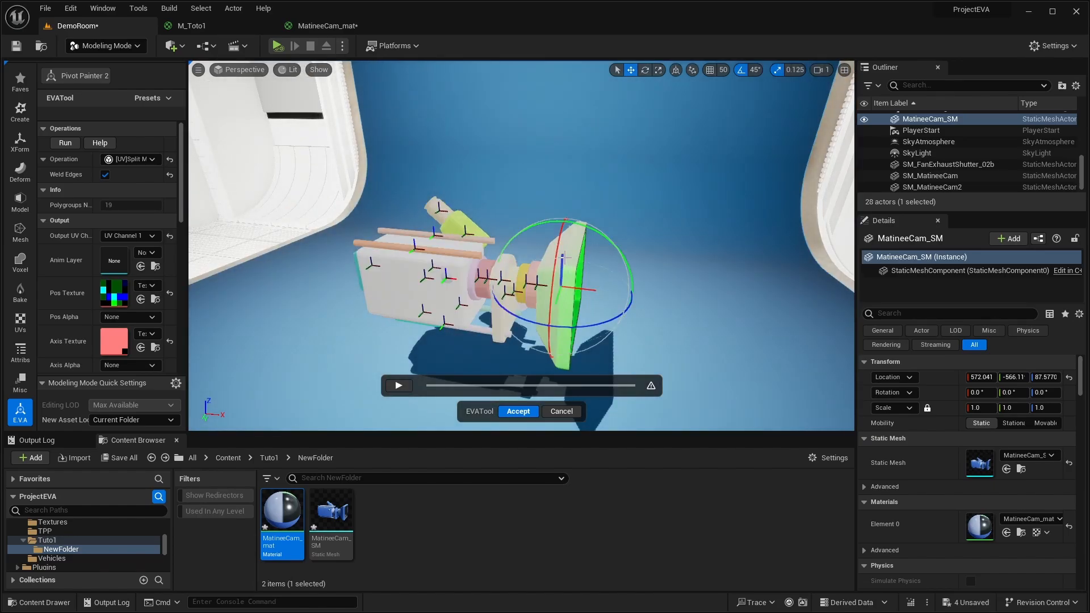
{"action": "left_click", "coordinate": [394, 280]}
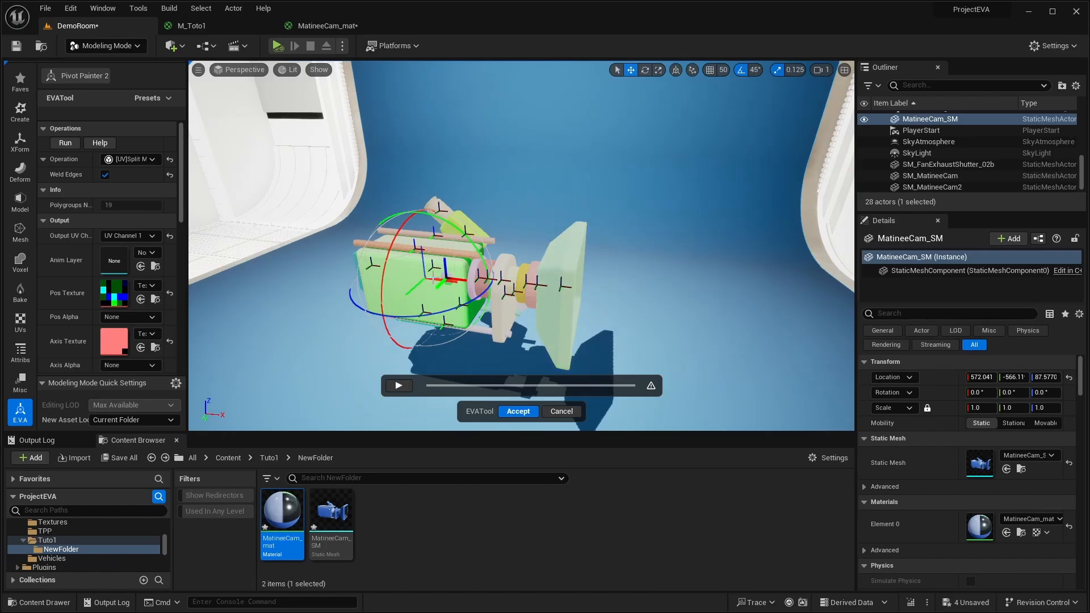
{"action": "left_click_drag", "start_coordinate": [436, 279], "coordinate": [305, 262]}
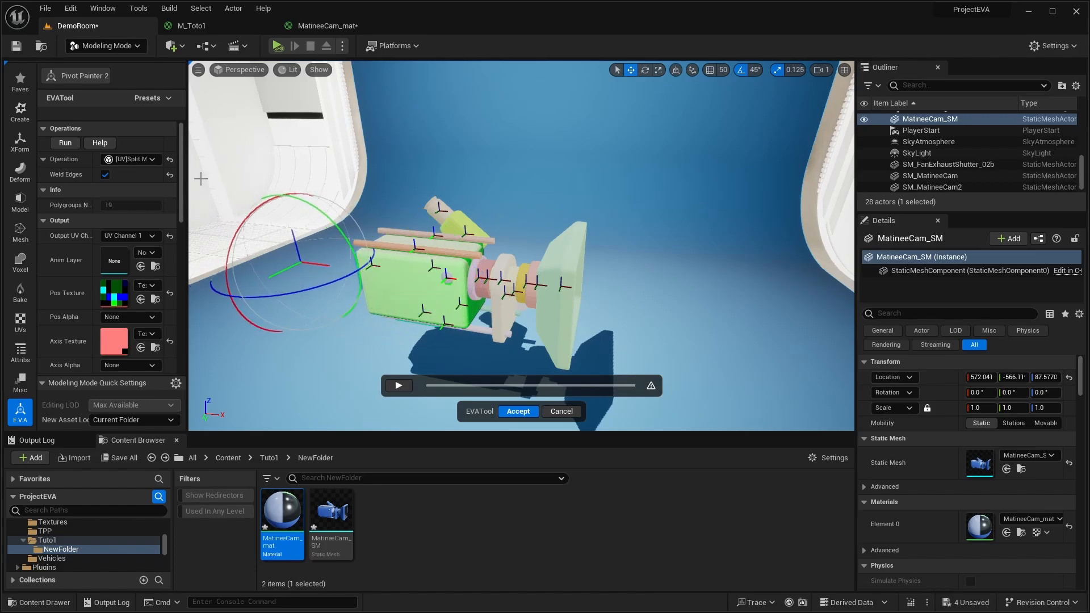
- Run the [Pivot]Reset operation on the camera body with Reset Location and Reset Rotation enabled
{"action": "left_click", "coordinate": [132, 161]}
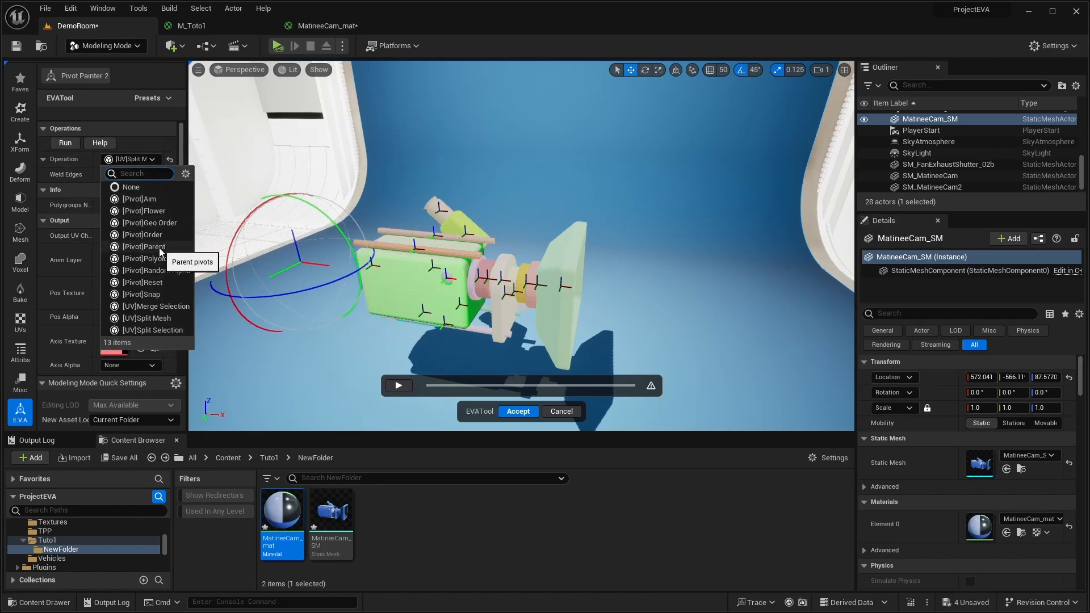
{"action": "left_click", "coordinate": [158, 281]}
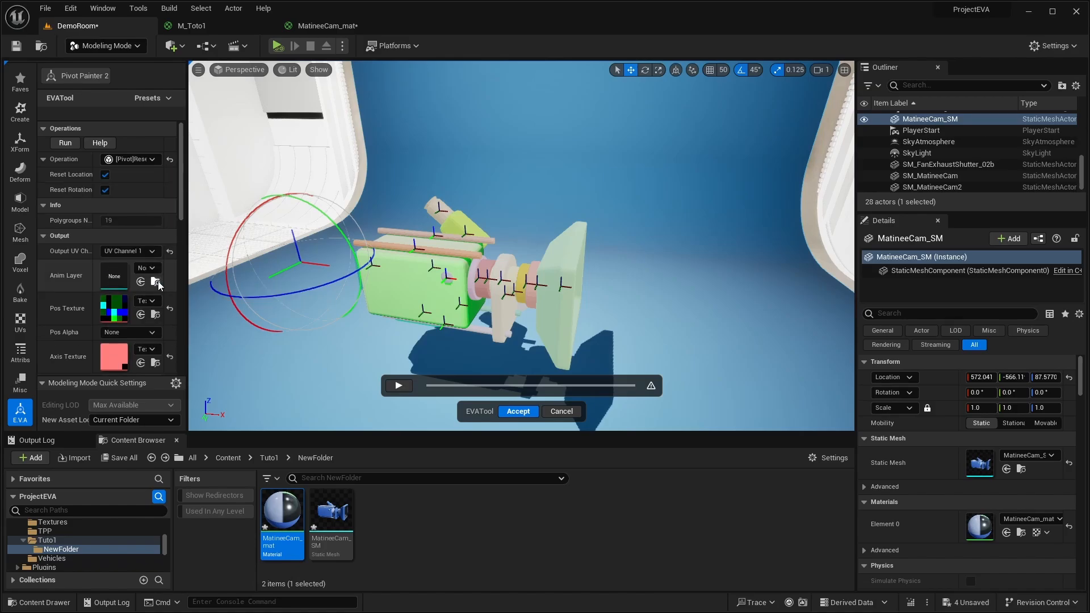
{"action": "left_click", "coordinate": [64, 143]}
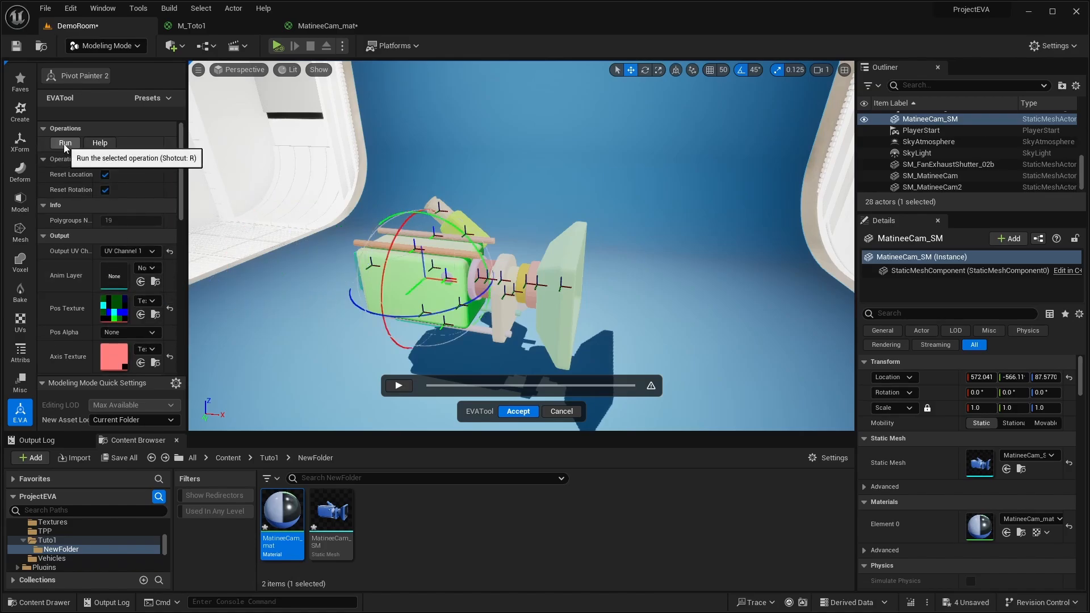
- Select the lens hood, hide it and bring it back into view
{"action": "left_click", "coordinate": [572, 251]}
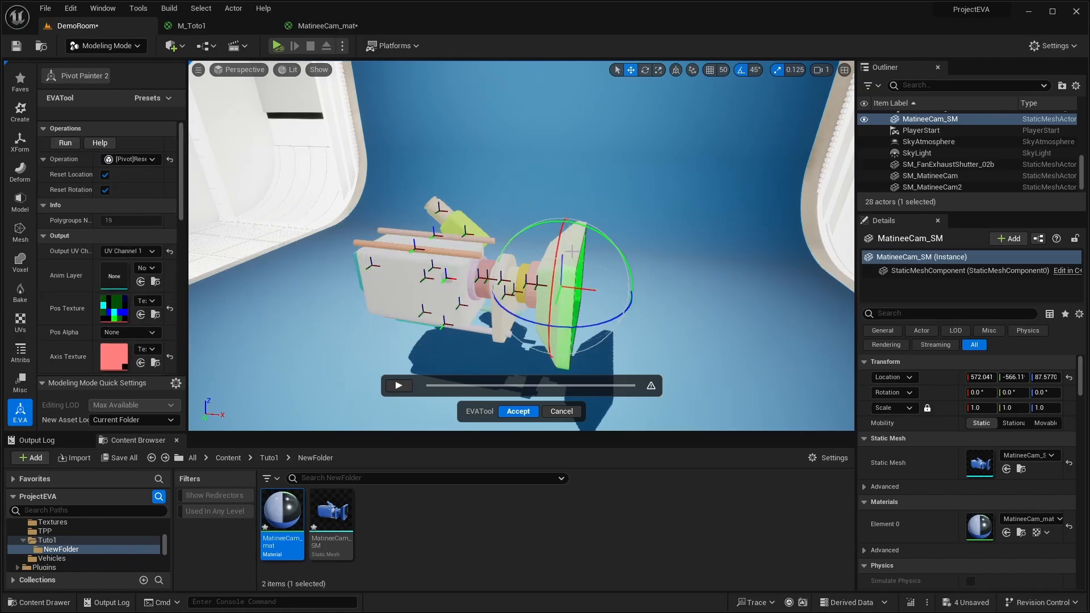
{"action": "key", "text": "h"}
{"action": "key", "text": "ctrl+h"}
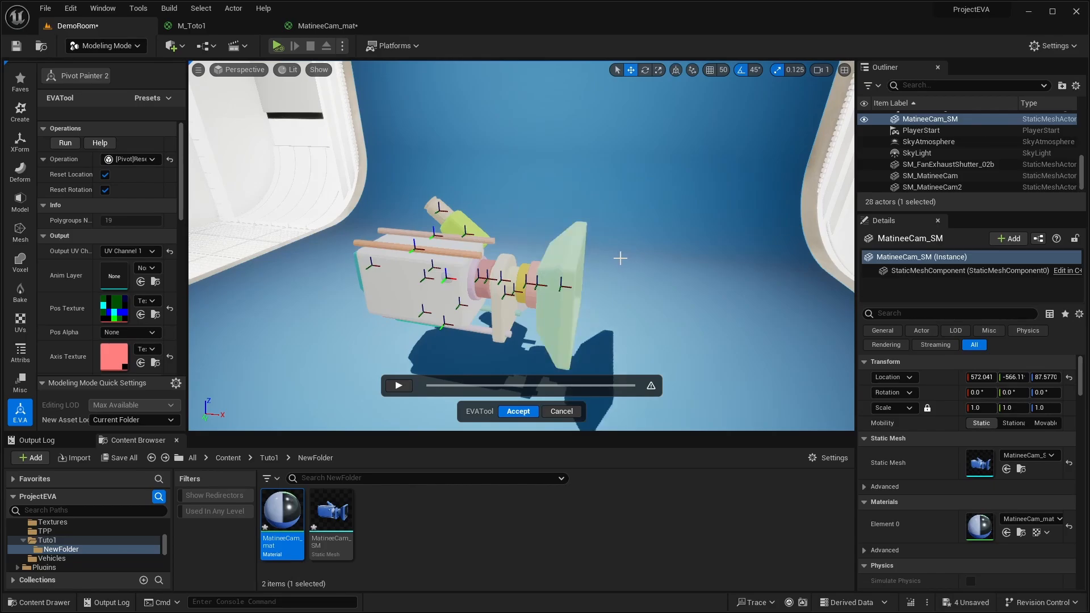
{"action": "mouse_move", "coordinate": [612, 173]}
{"action": "right_mouse_down"}
{"action": "mouse_move", "coordinate": [612, 199]}
{"action": "mouse_move", "coordinate": [618, 185]}
{"action": "right_mouse_up"}
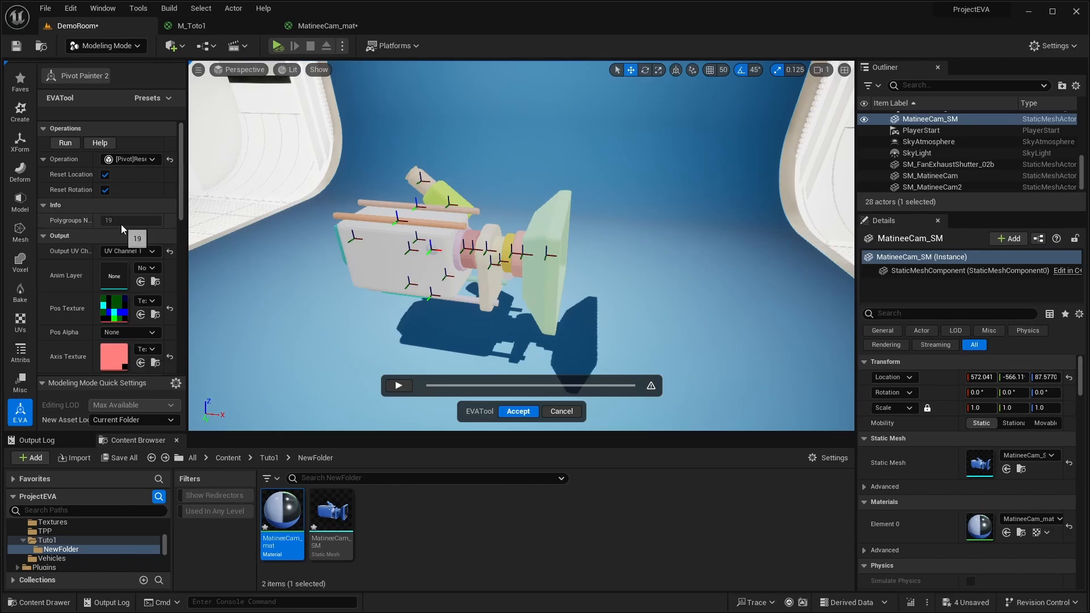
- Set the Anim Layer under Material Settings to the DA_Scale data asset
{"action": "scroll", "coordinate": [124, 226], "scroll_direction": "down", "scroll_amount": 5}
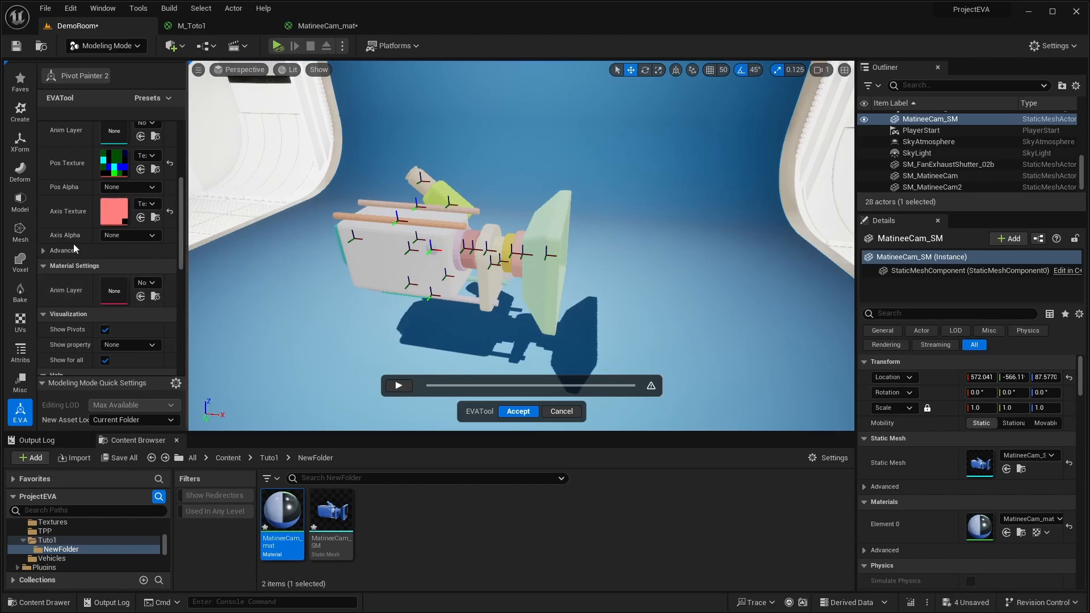
{"action": "left_click", "coordinate": [148, 282]}
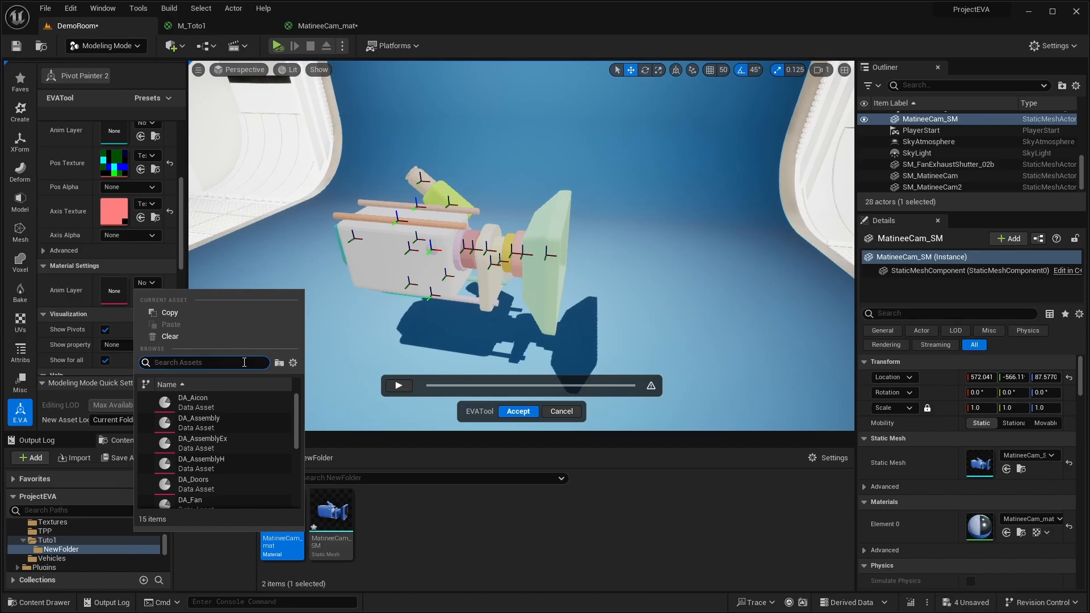
{"action": "type", "text": "scale"}
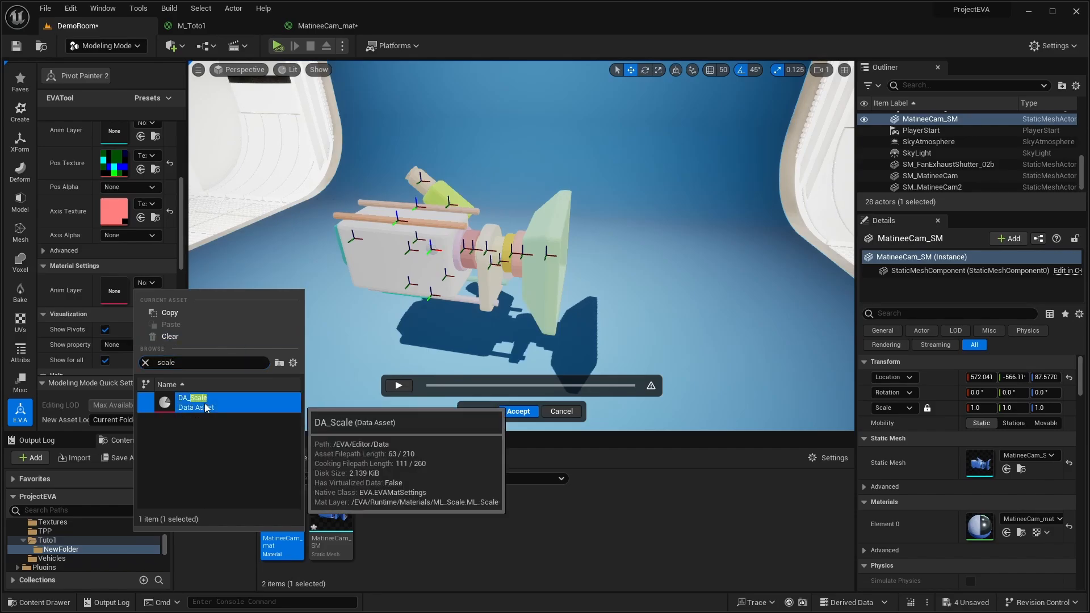
{"action": "left_click", "coordinate": [196, 401]}
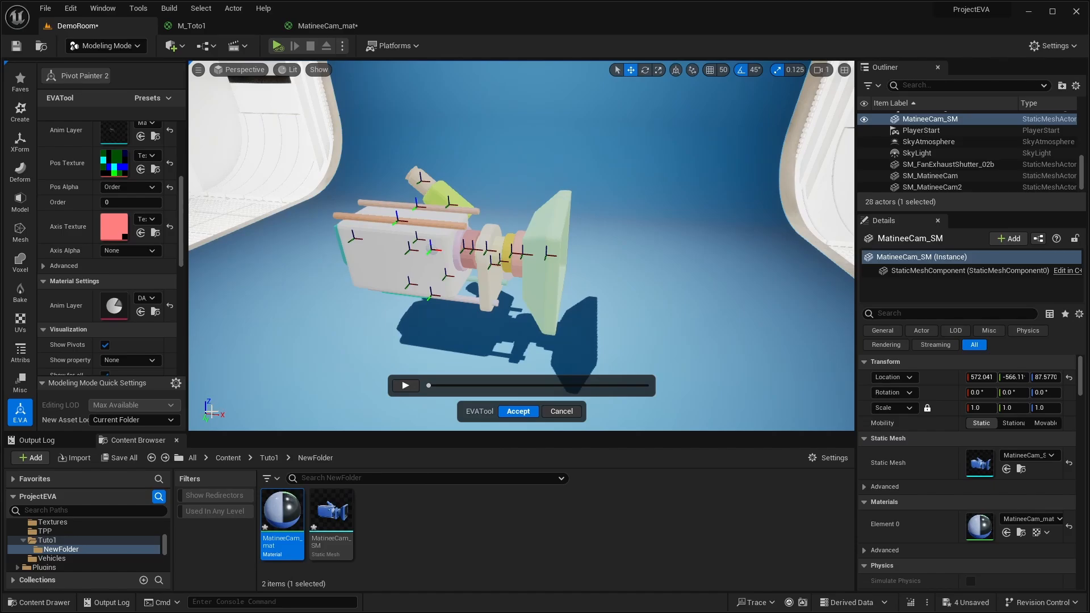
- Preview the scale animation on the camera by scrubbing the timeline, playing it and stopping it
{"action": "left_click", "coordinate": [429, 386]}
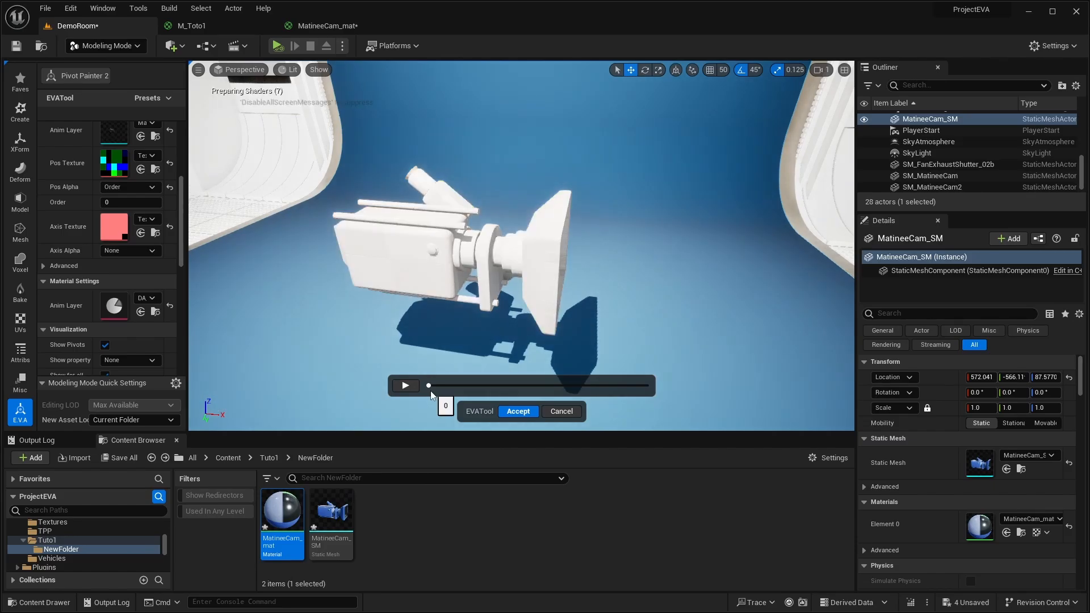
{"action": "left_click_drag", "start_coordinate": [429, 389], "coordinate": [530, 377]}
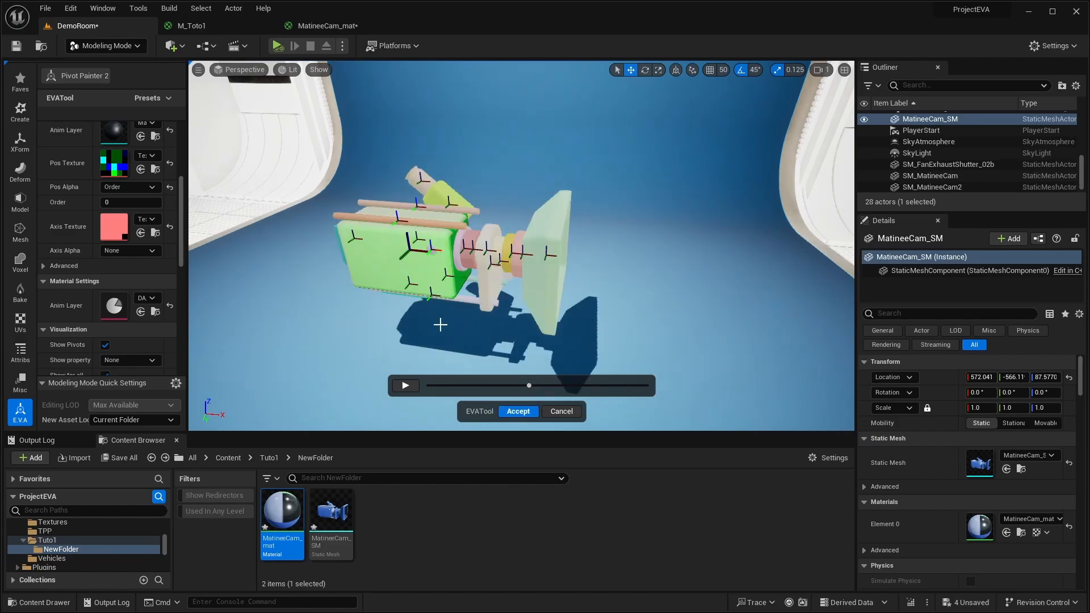
{"action": "mouse_move", "coordinate": [502, 384]}
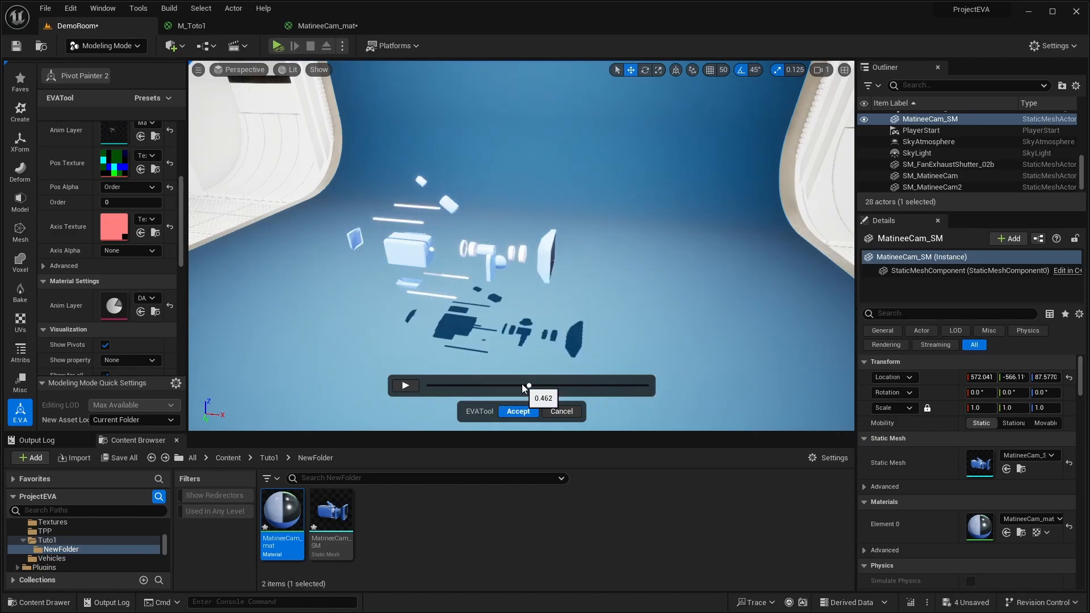
{"action": "left_click_drag", "start_coordinate": [529, 384], "coordinate": [442, 384]}
{"action": "left_click", "coordinate": [405, 387]}
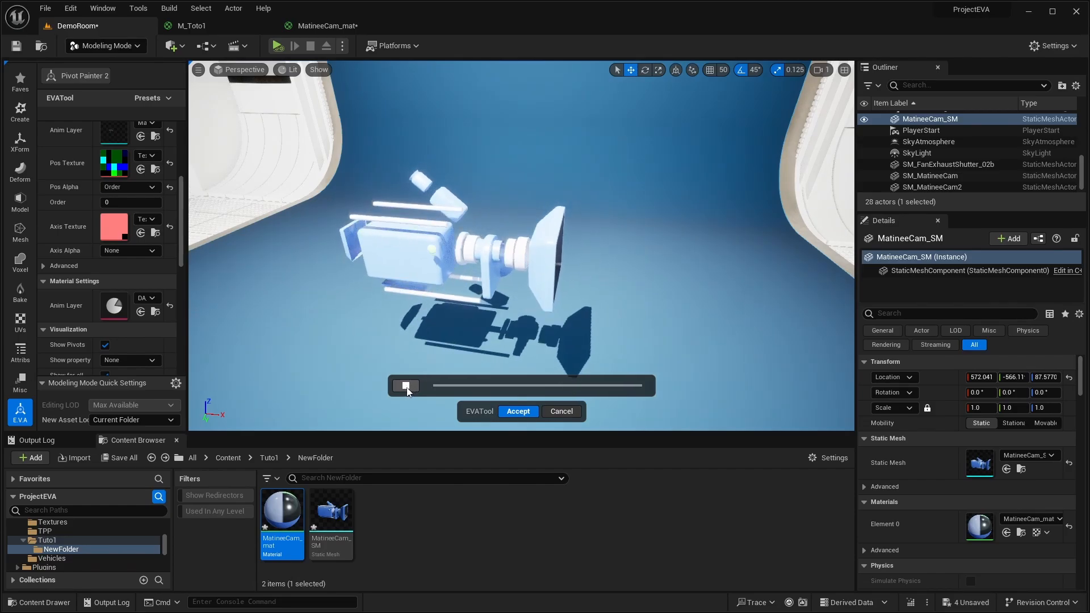
{"action": "left_click", "coordinate": [405, 387]}
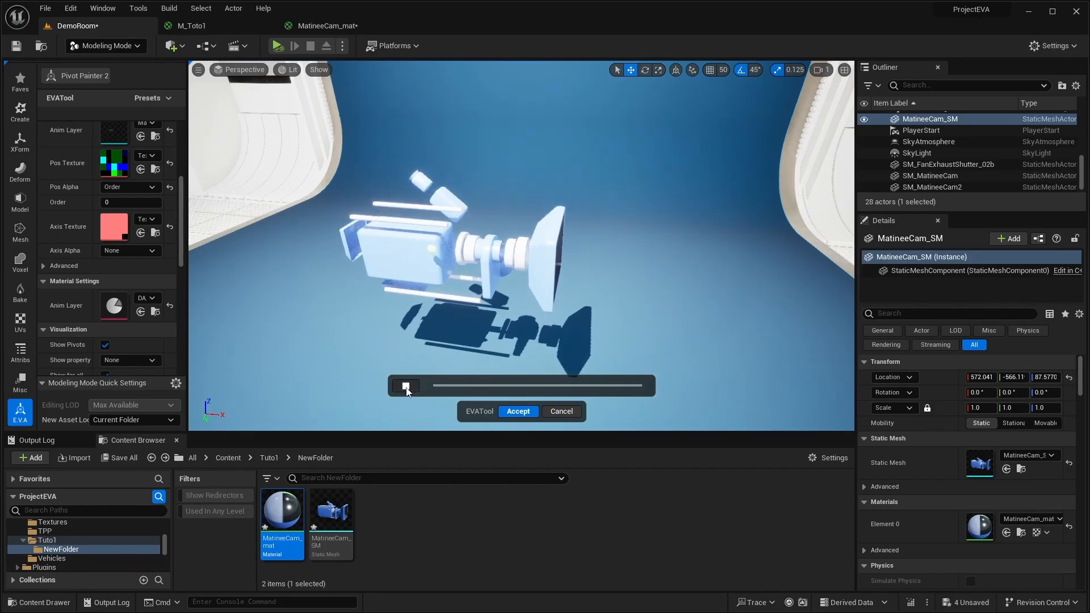
- Accept the Pivot Painter 2 result, check the generated assets and apply MI_MatineeCam_mat to the camera in the level
{"action": "left_click", "coordinate": [515, 411]}
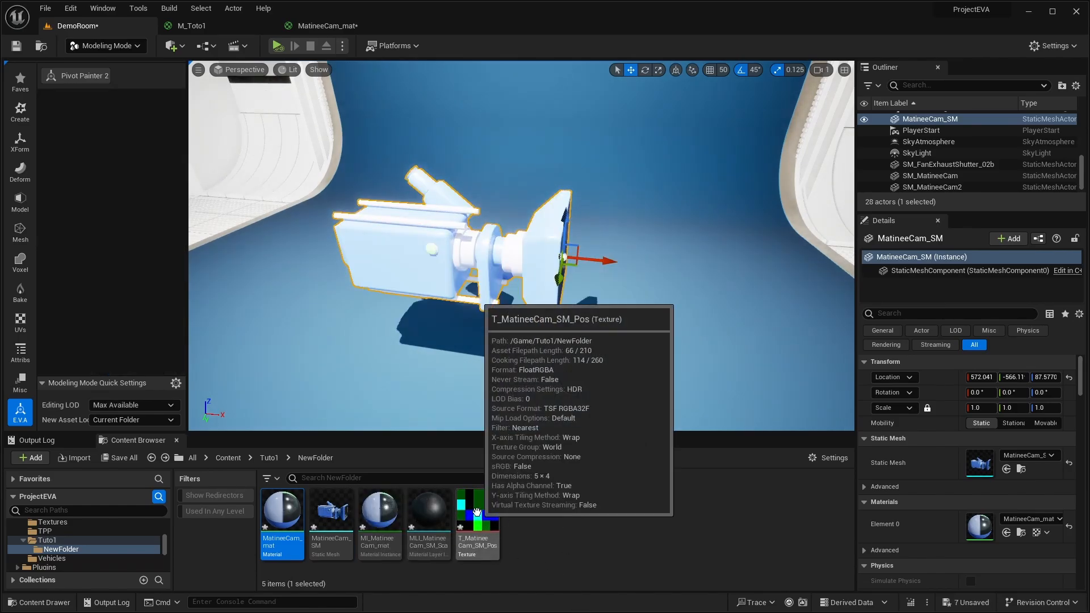
{"action": "left_click", "coordinate": [477, 512]}
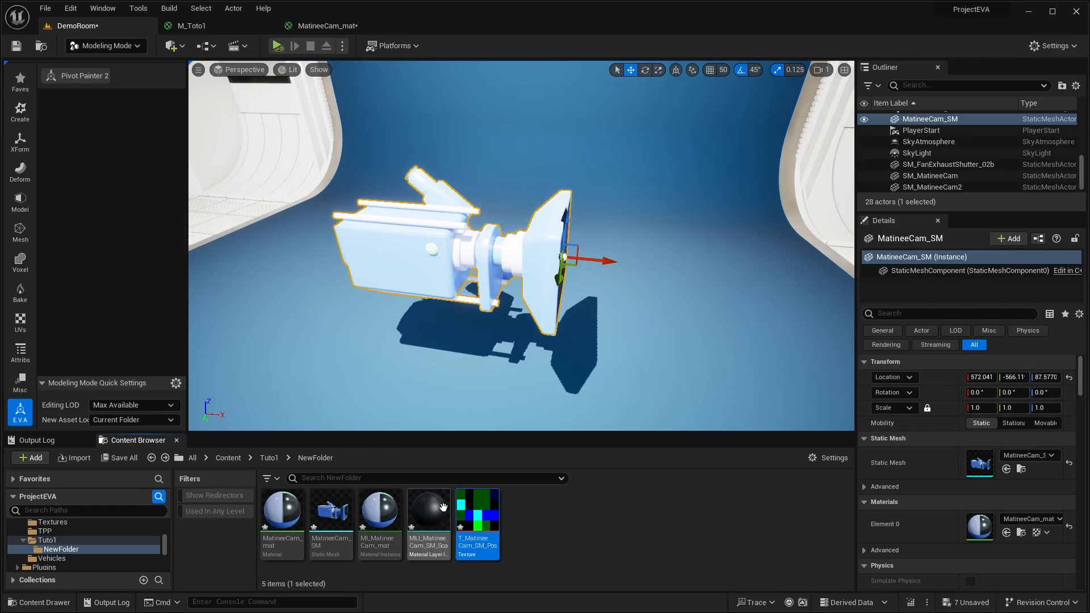
{"action": "mouse_move", "coordinate": [432, 507]}
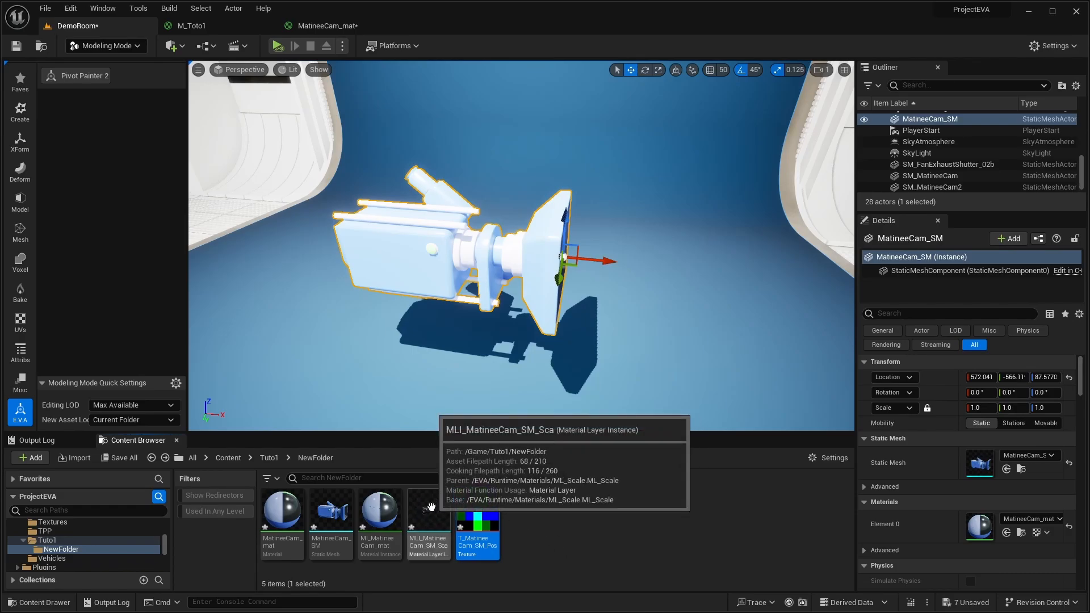
{"action": "mouse_move", "coordinate": [379, 513]}
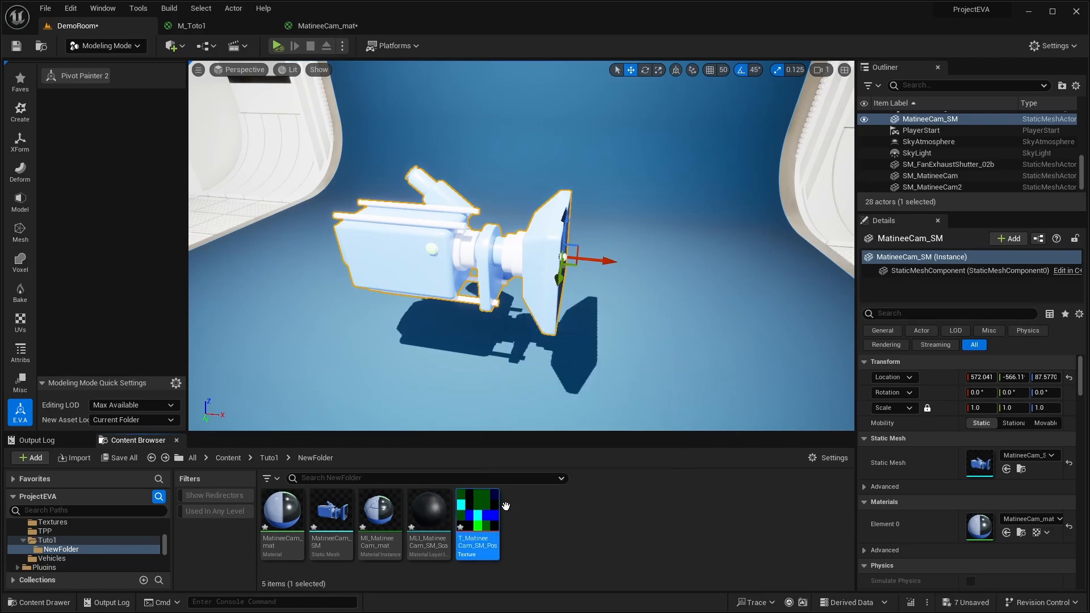
{"action": "left_click", "coordinate": [379, 511]}
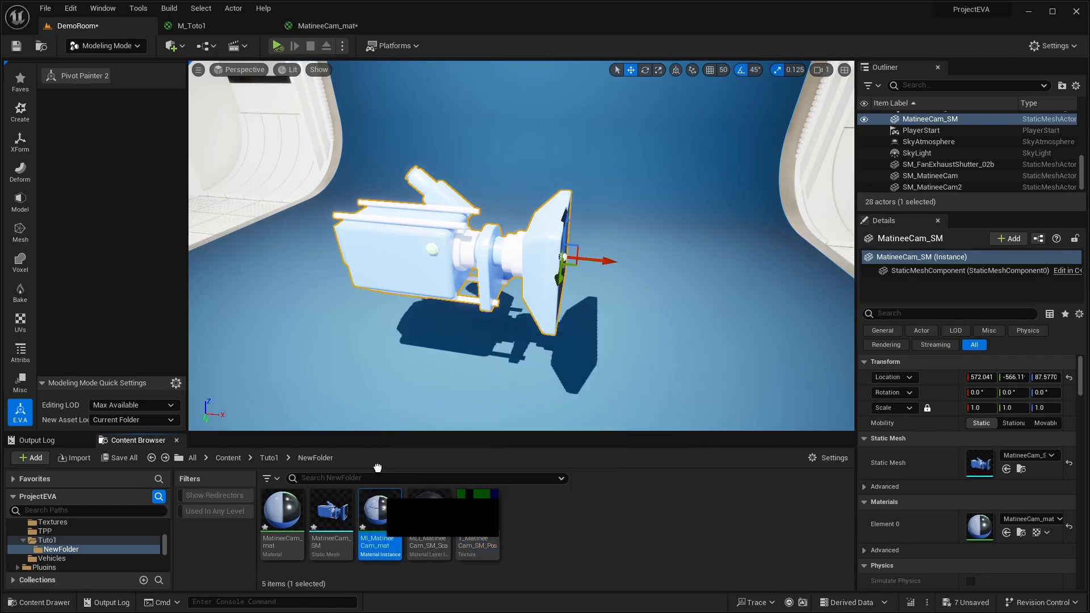
{"action": "left_click_drag", "start_coordinate": [378, 467], "coordinate": [392, 267]}
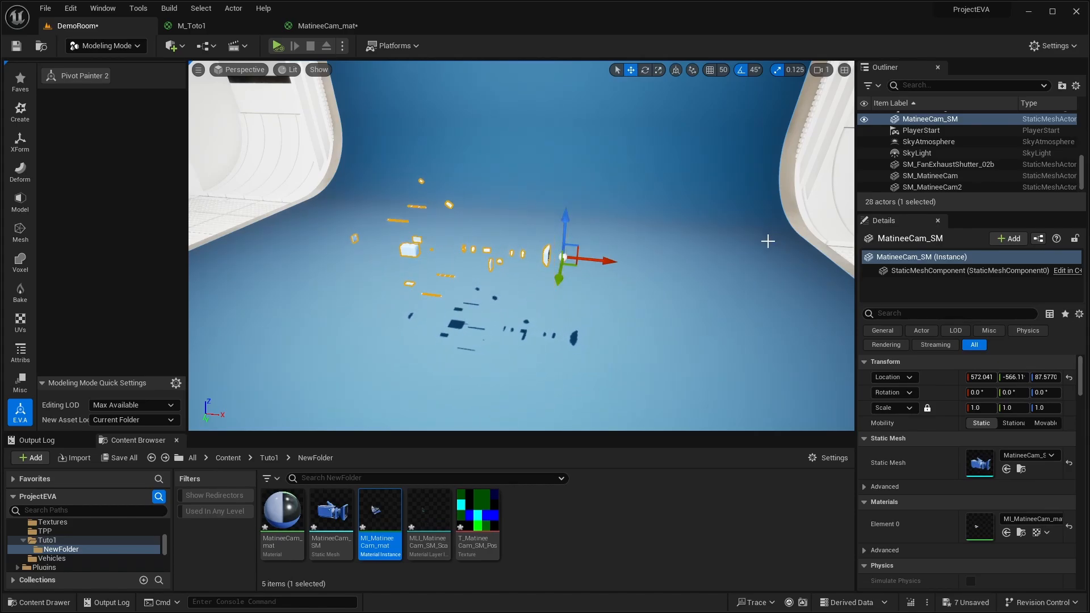
- Restart Pivot Painter 2 on MatineeCam_SM and widen the area showing the tool's settings
{"action": "scroll", "coordinate": [737, 267], "scroll_direction": "down", "scroll_amount": 5}
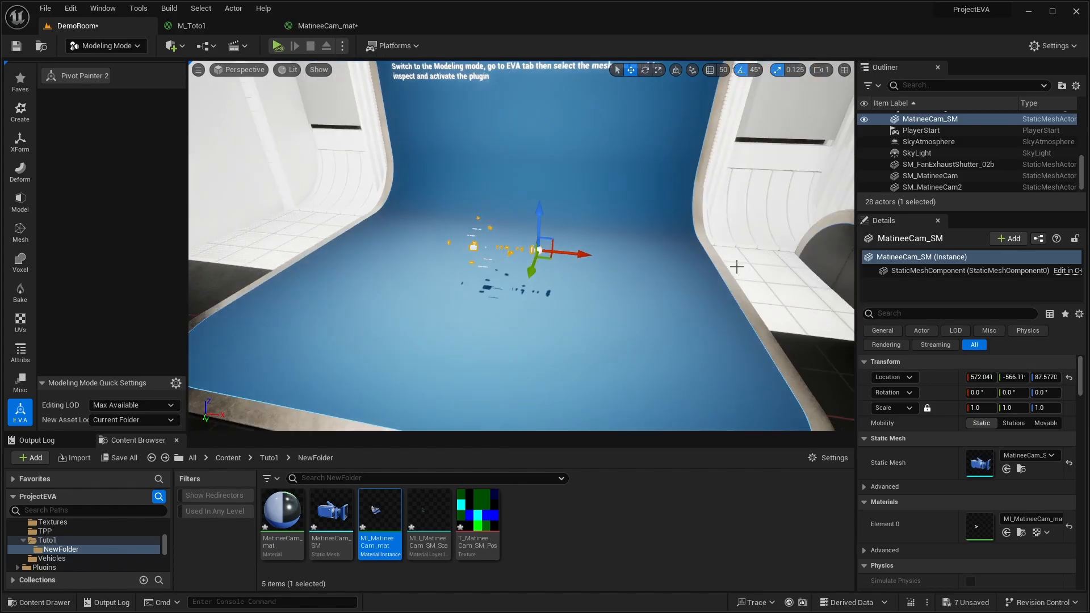
{"action": "right_click_drag", "start_coordinate": [698, 260], "coordinate": [703, 233]}
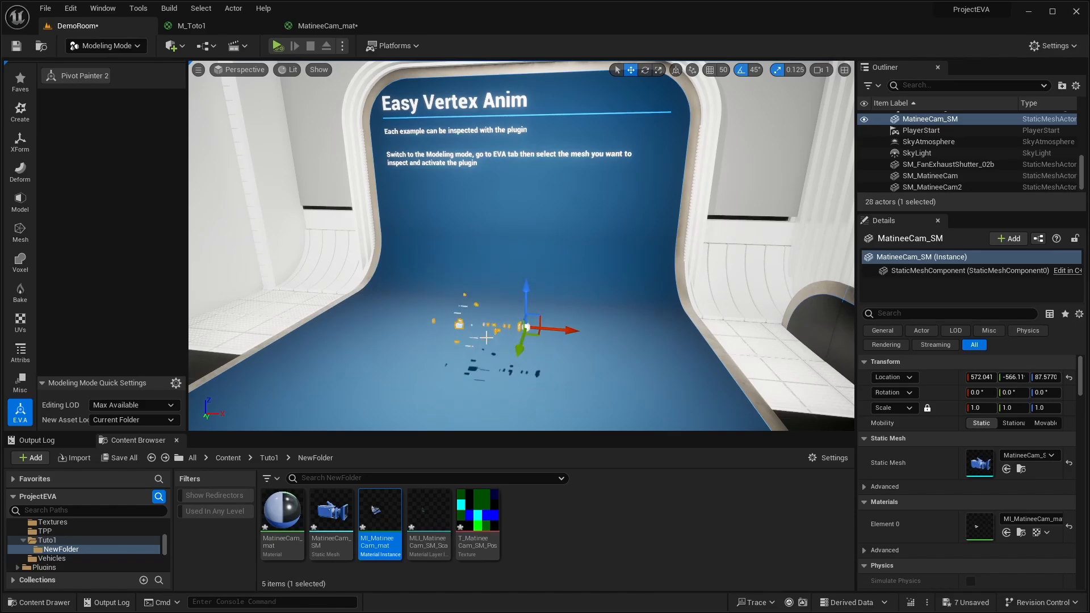
{"action": "left_click", "coordinate": [90, 76]}
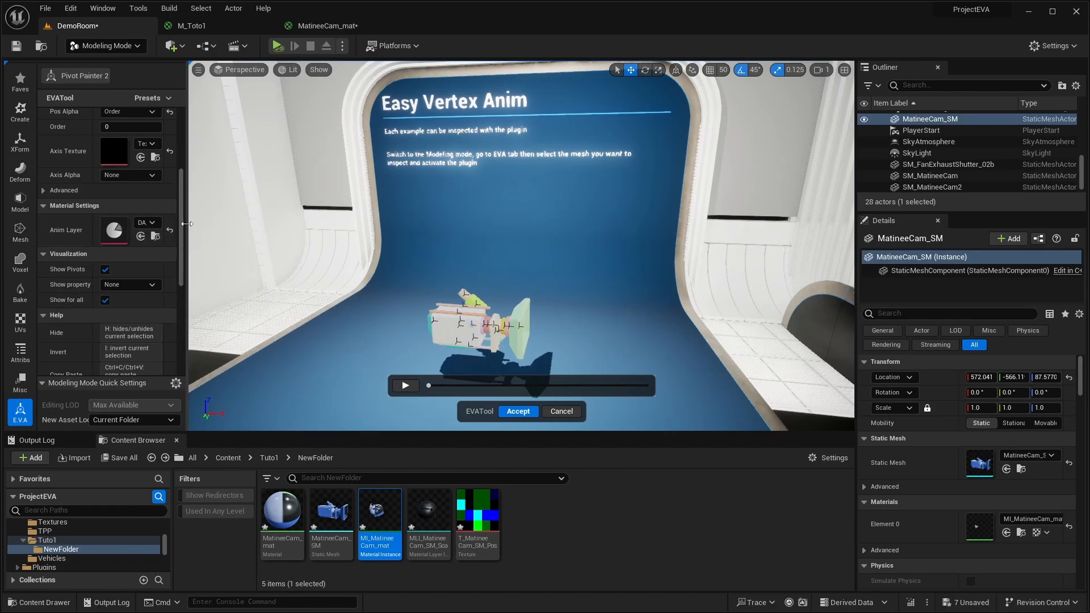
{"action": "left_click_drag", "start_coordinate": [186, 224], "coordinate": [230, 224]}
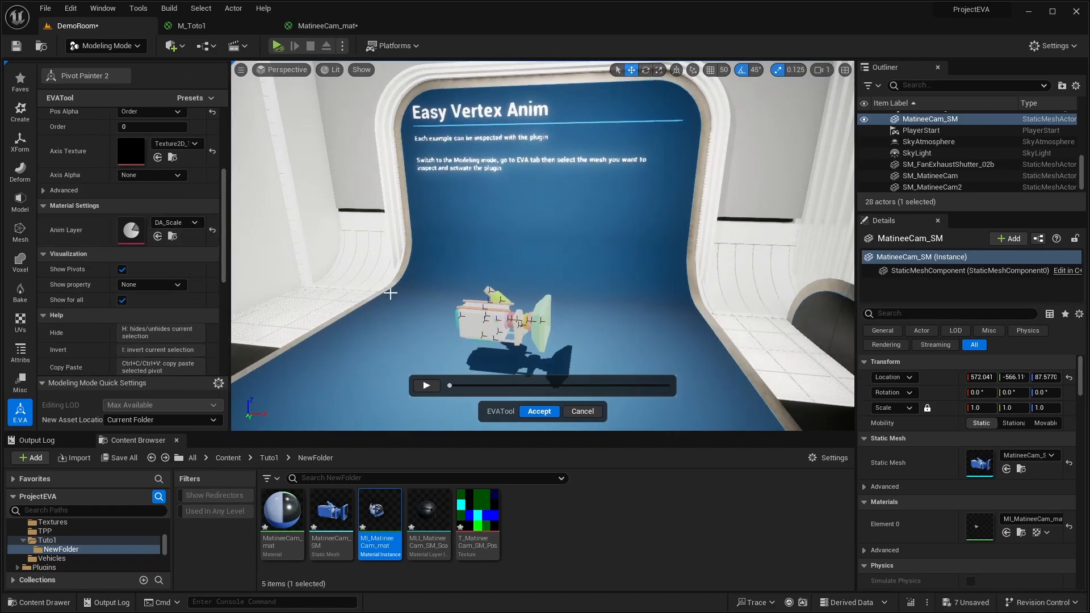
{"action": "scroll", "coordinate": [605, 310], "scroll_direction": "up", "scroll_amount": 5}
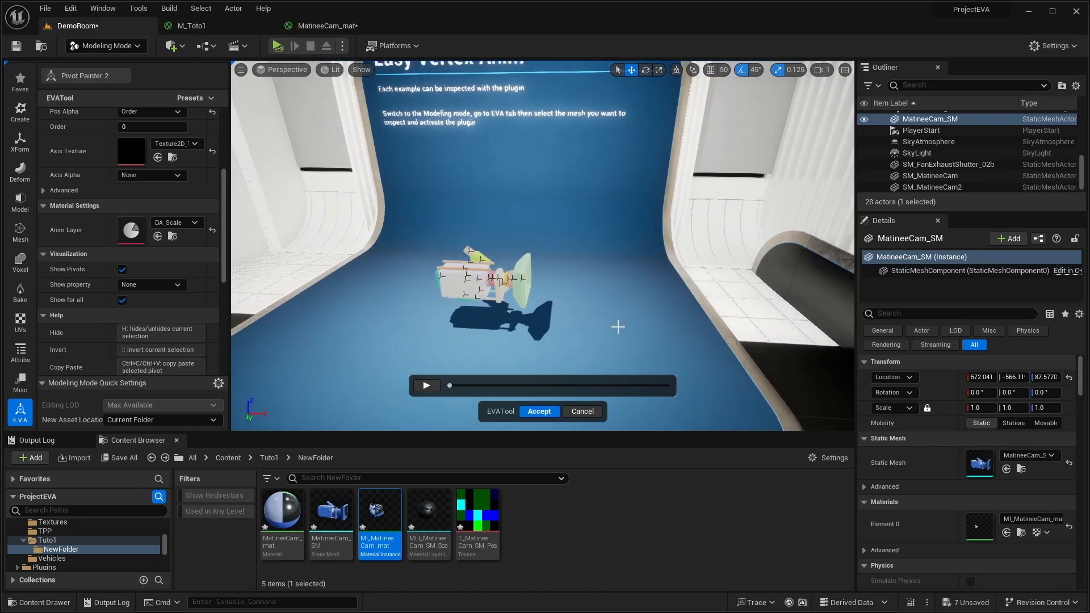
{"action": "right_click_drag", "start_coordinate": [637, 326], "coordinate": [573, 337]}
{"action": "scroll", "coordinate": [135, 278], "scroll_direction": "up", "scroll_amount": 8}
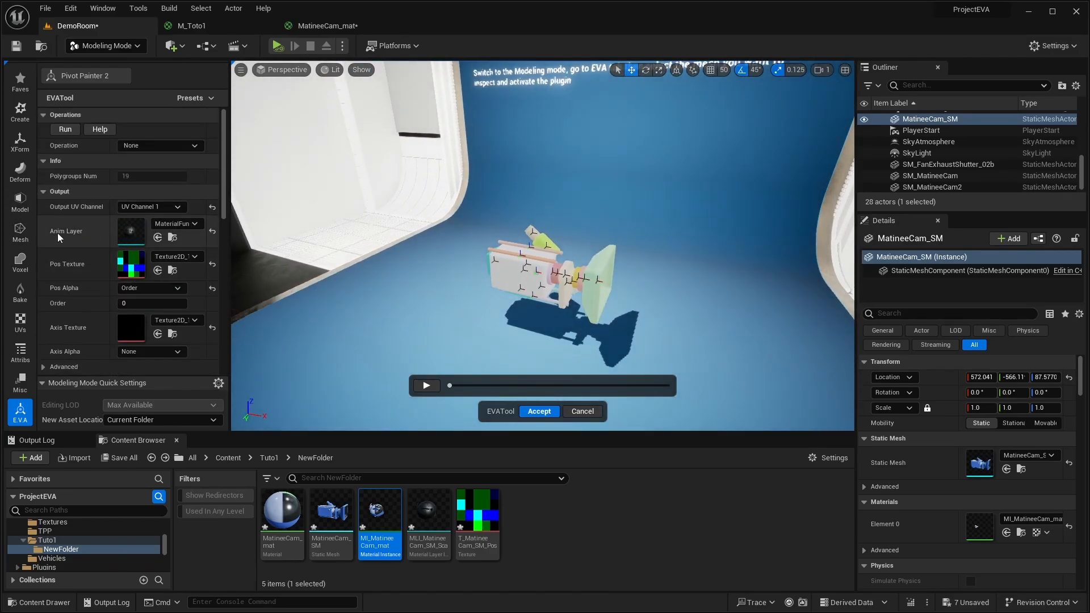
- Open the output Anim Layer's material layer instance in a floating window, sized to sit beside the camera in the DemoRoom level
{"action": "double_click", "coordinate": [133, 229]}
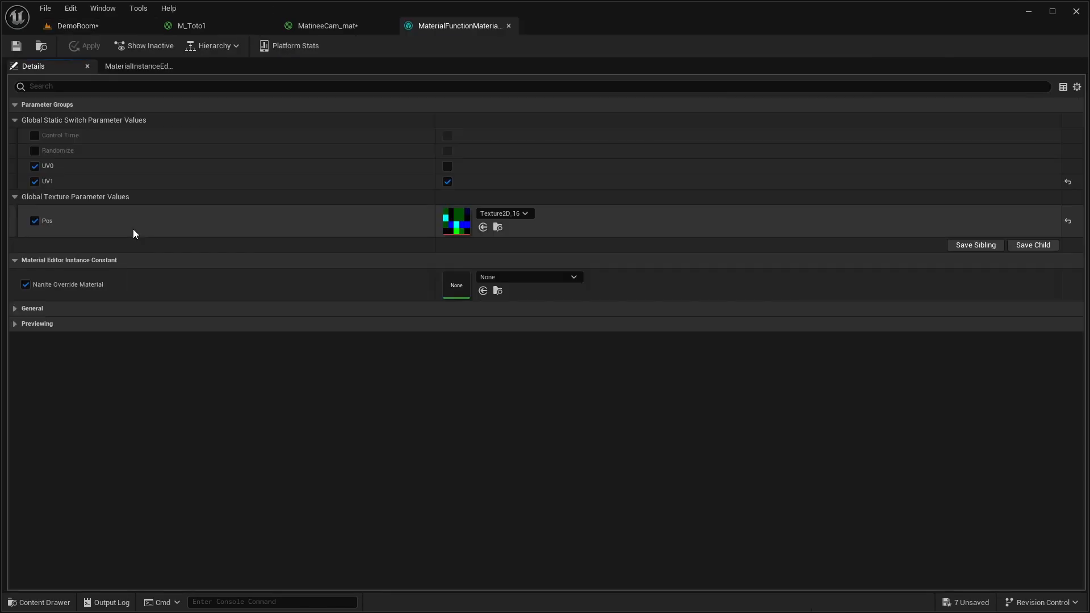
{"action": "left_click_drag", "start_coordinate": [486, 27], "coordinate": [539, 161]}
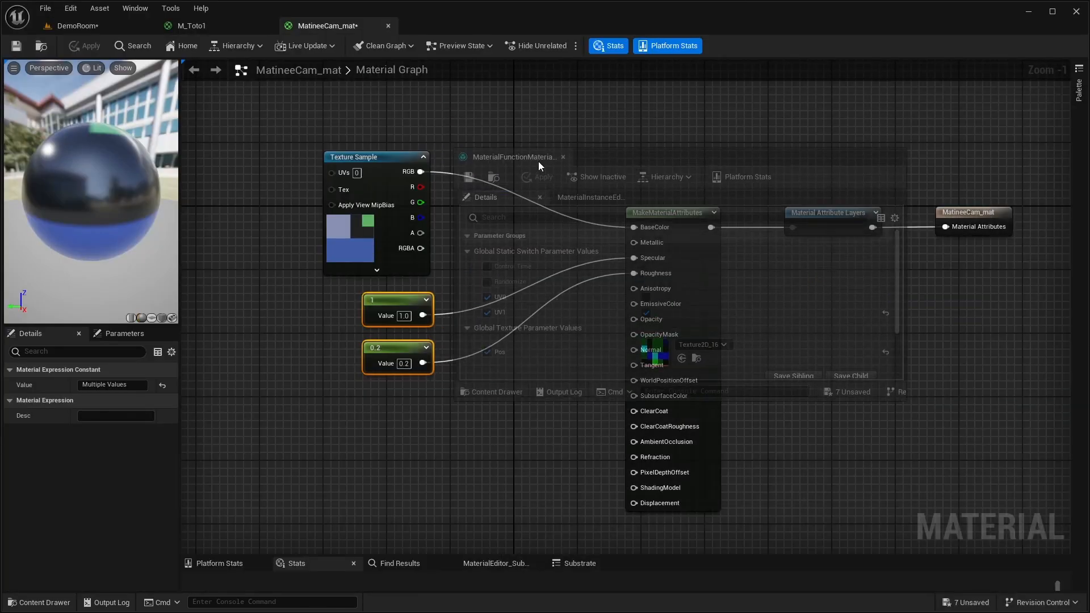
{"action": "left_click", "coordinate": [100, 26]}
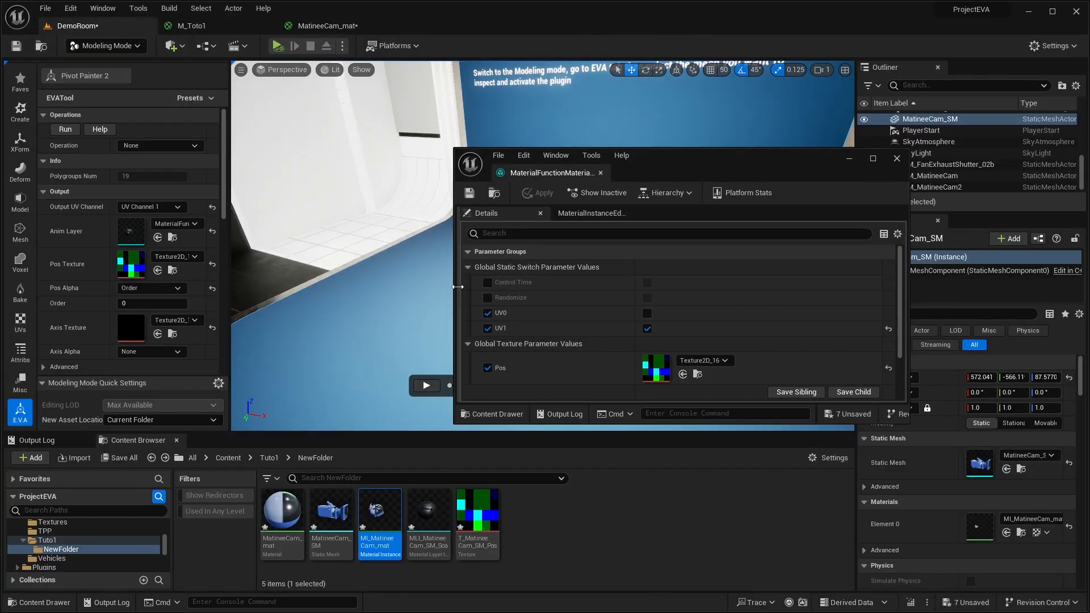
{"action": "left_click_drag", "start_coordinate": [455, 286], "coordinate": [641, 282]}
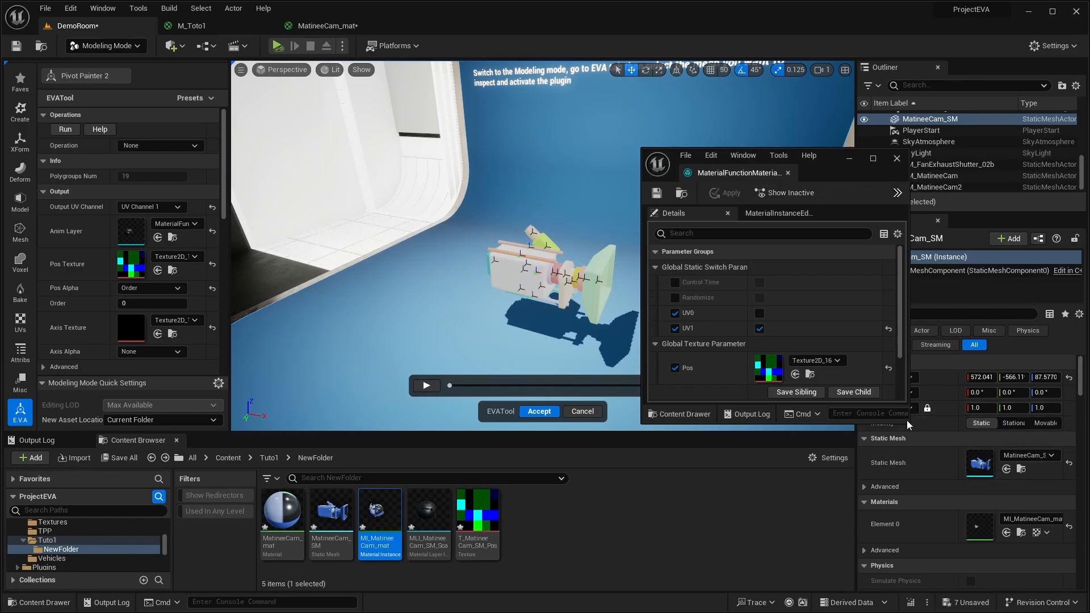
{"action": "left_click_drag", "start_coordinate": [909, 423], "coordinate": [974, 523]}
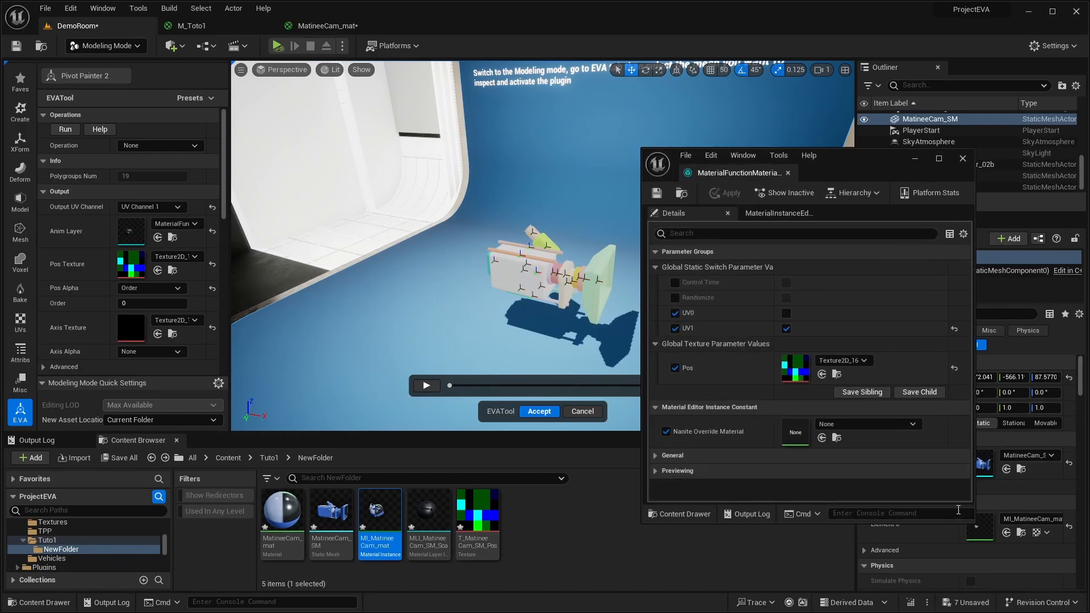
- Override and enable the Randomize switch in the material layer instance, and apply the change
{"action": "left_click", "coordinate": [674, 298]}
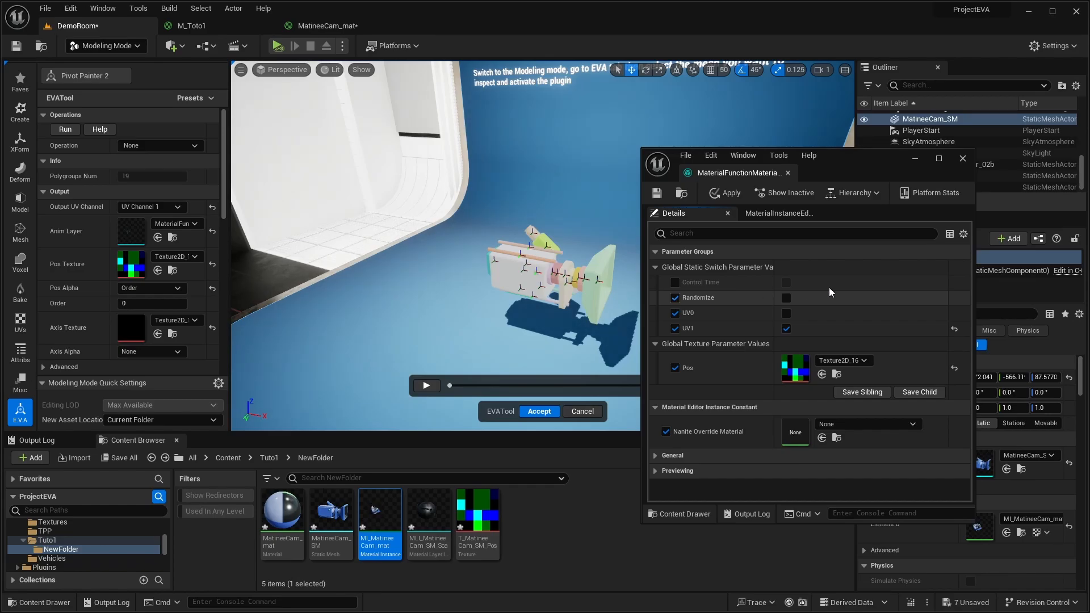
{"action": "left_click", "coordinate": [787, 297]}
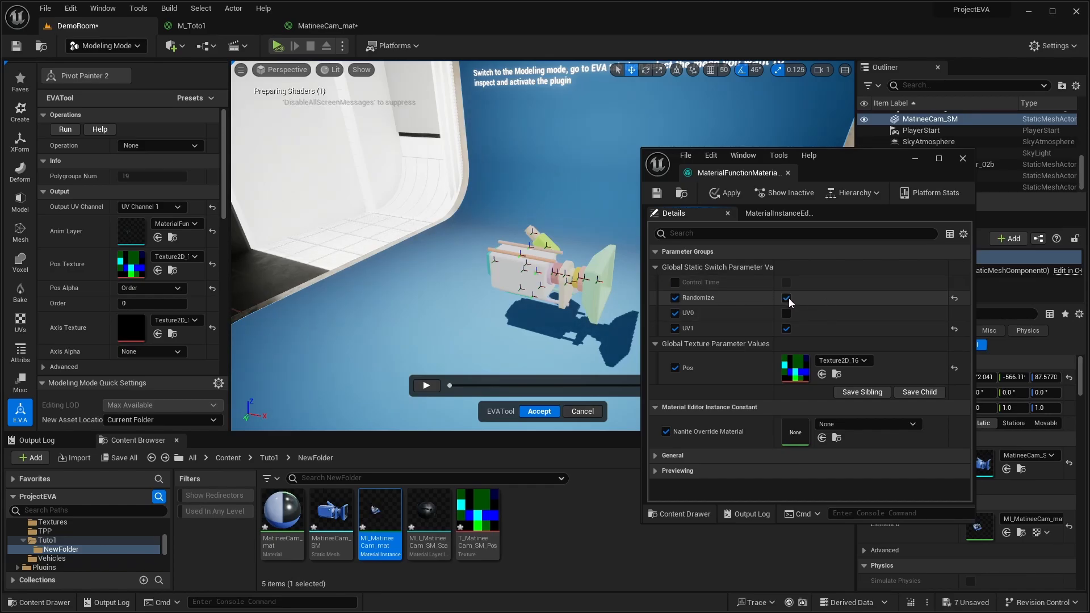
{"action": "left_click", "coordinate": [730, 193]}
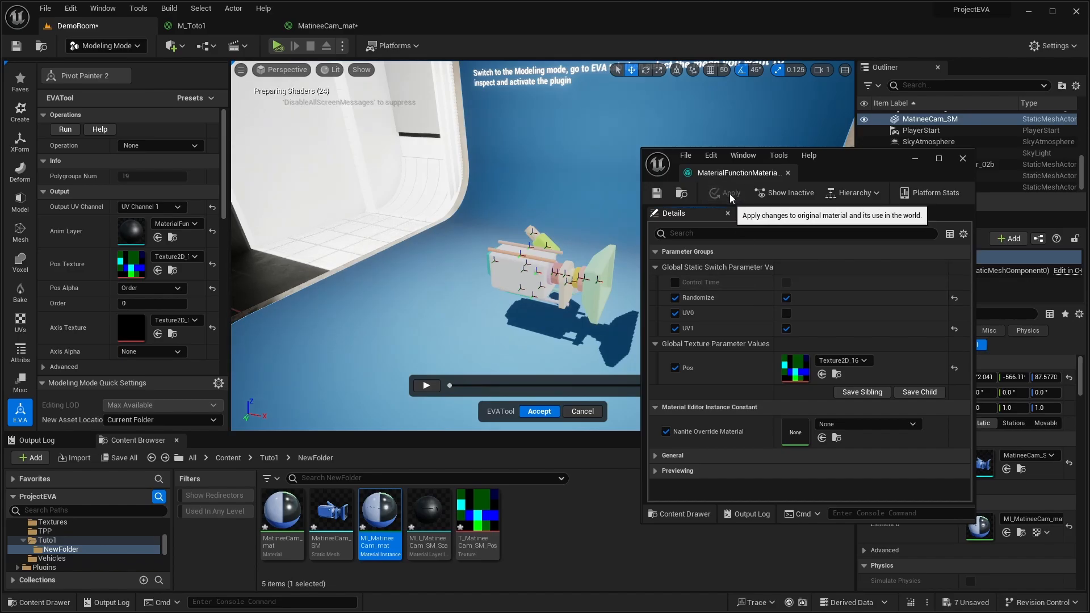
- Play the animation preview, and turn off the Randomize switch in the material layer instance, applying the change
{"action": "left_click", "coordinate": [425, 387]}
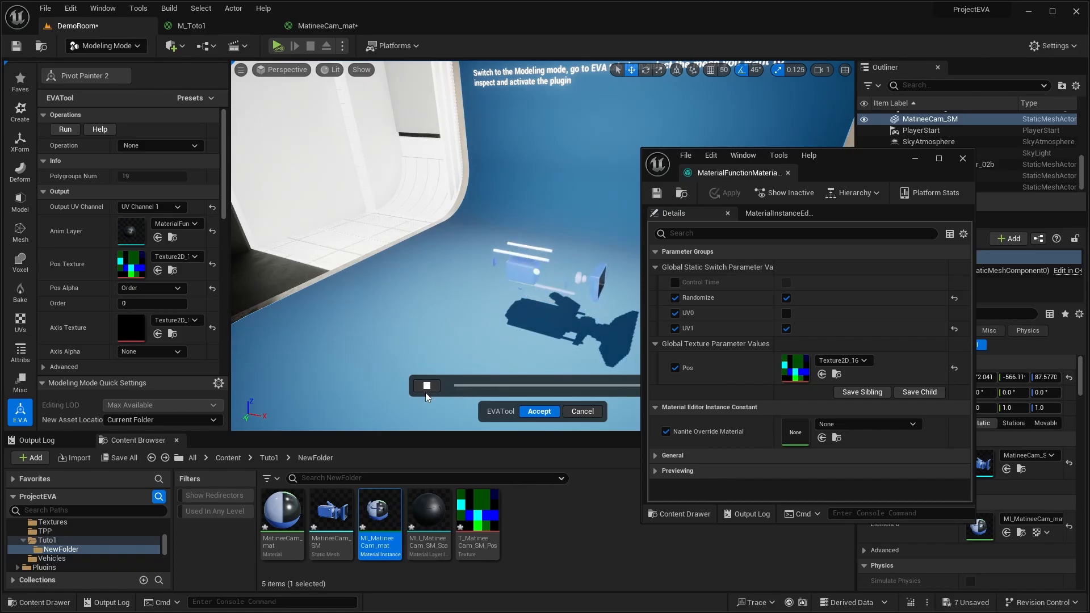
{"action": "left_click", "coordinate": [786, 300]}
{"action": "left_click", "coordinate": [730, 194]}
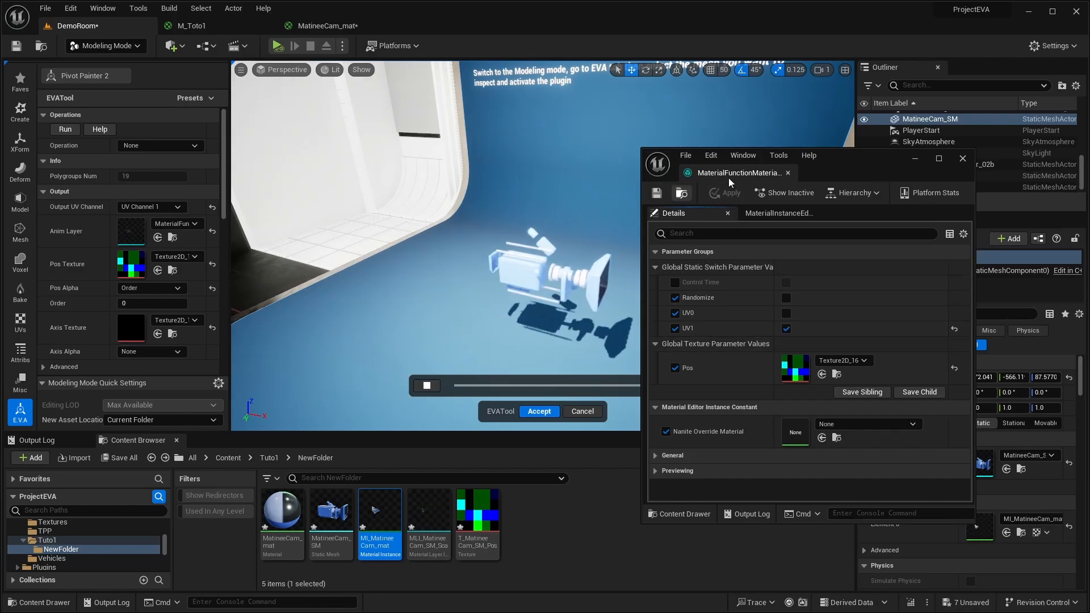
- Close the floating material layer instance window and accept the Pivot Painter 2 result
{"action": "left_click", "coordinate": [964, 159]}
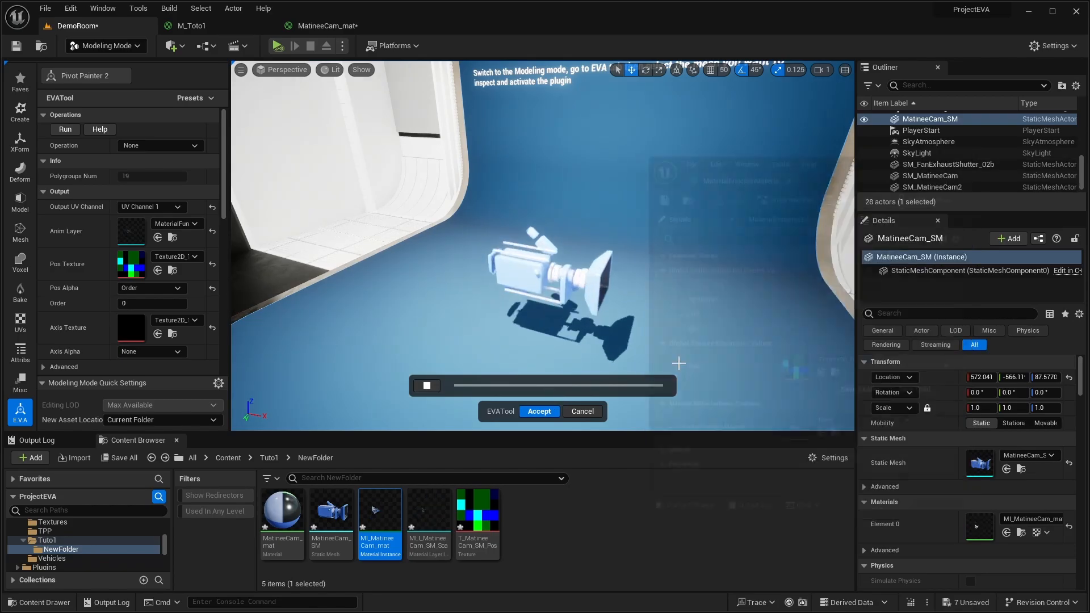
{"action": "left_click", "coordinate": [542, 412]}
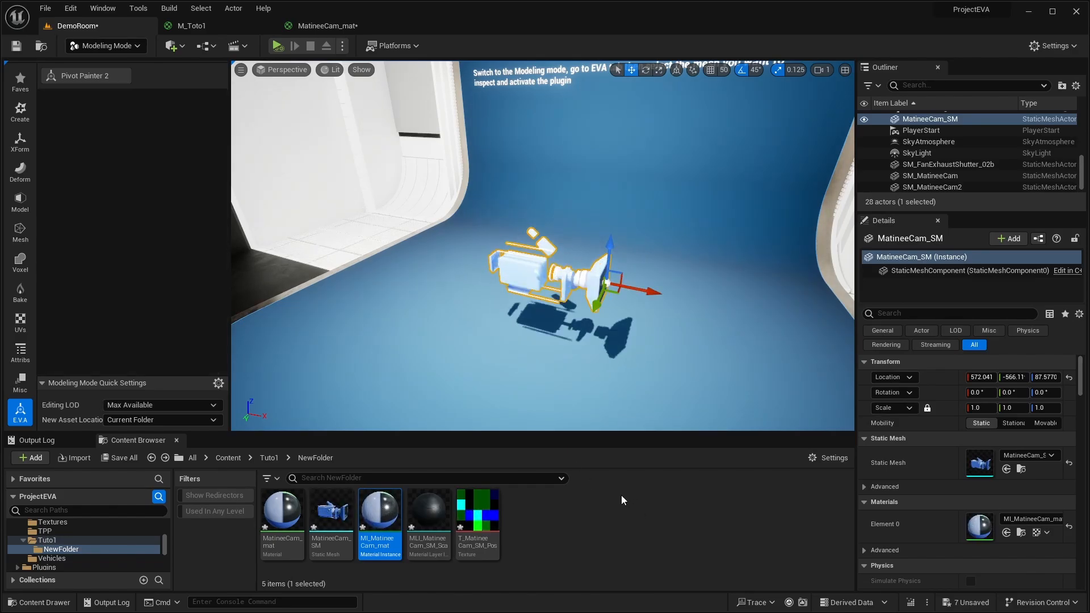
- View the camera on its Easy Vertex Anim stand and move through the DemoRoom level to the Car example
{"action": "right_click_drag", "start_coordinate": [717, 379], "coordinate": [698, 309]}
{"action": "scroll", "coordinate": [719, 322], "scroll_direction": "down", "scroll_amount": 3}
{"action": "key", "text": "w"}
{"action": "key", "text": "s"}
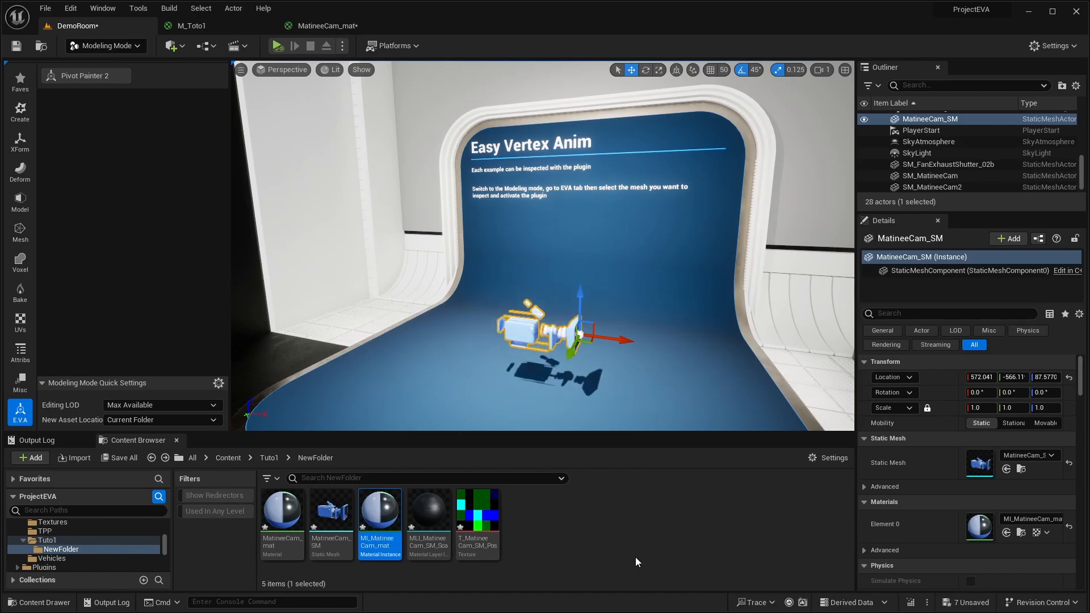
{"action": "right_click_drag", "start_coordinate": [705, 327], "coordinate": [795, 336]}
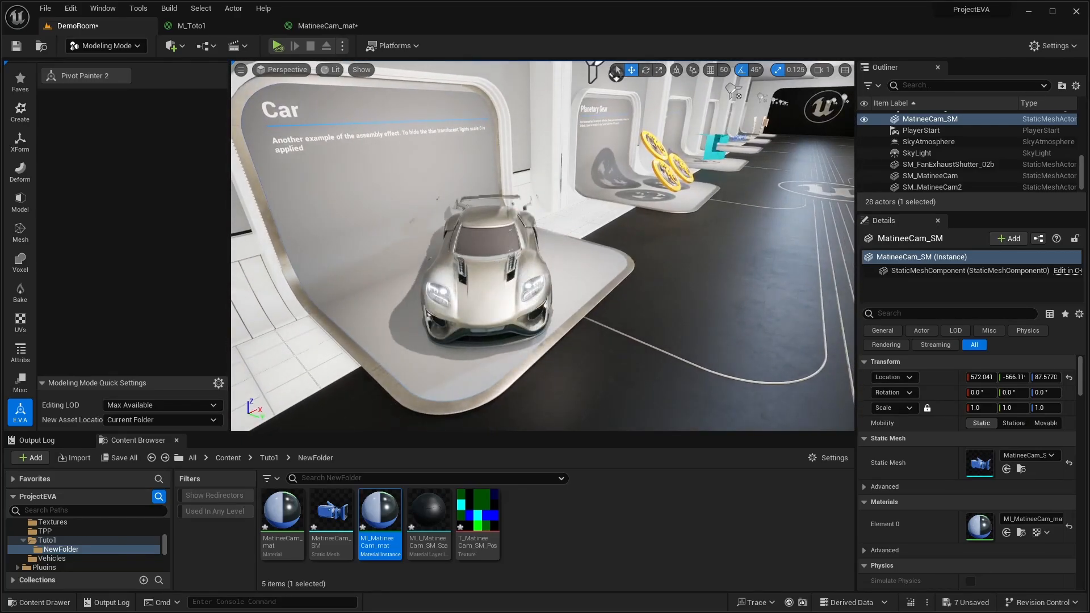